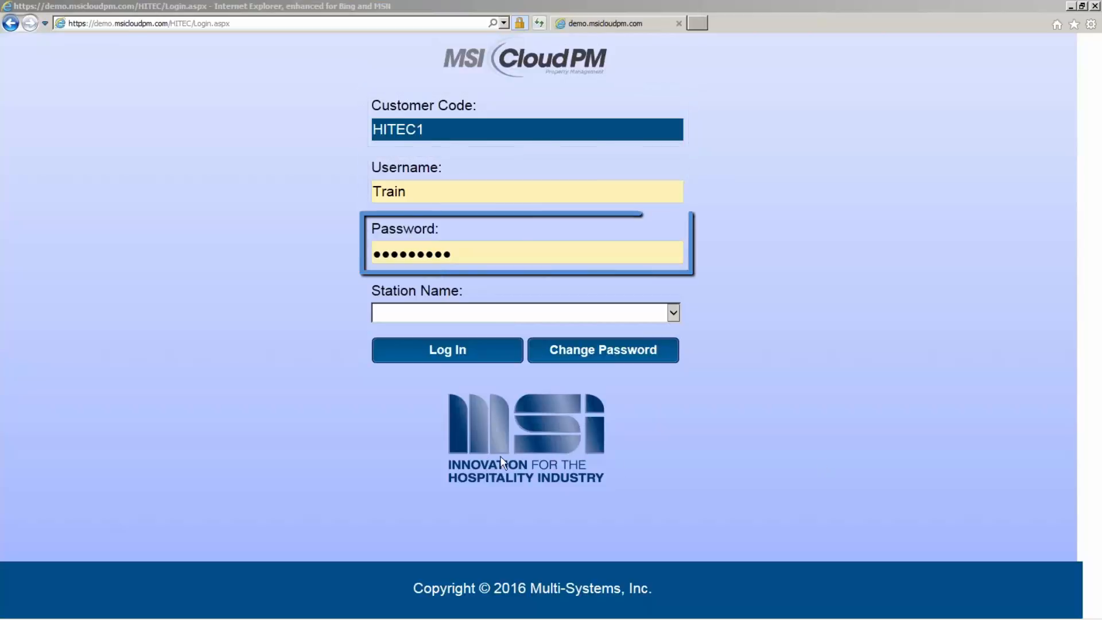
- Log in and open the Remote Access Restrictions page in the GM Functions security and permissions section
left_click(436, 348)
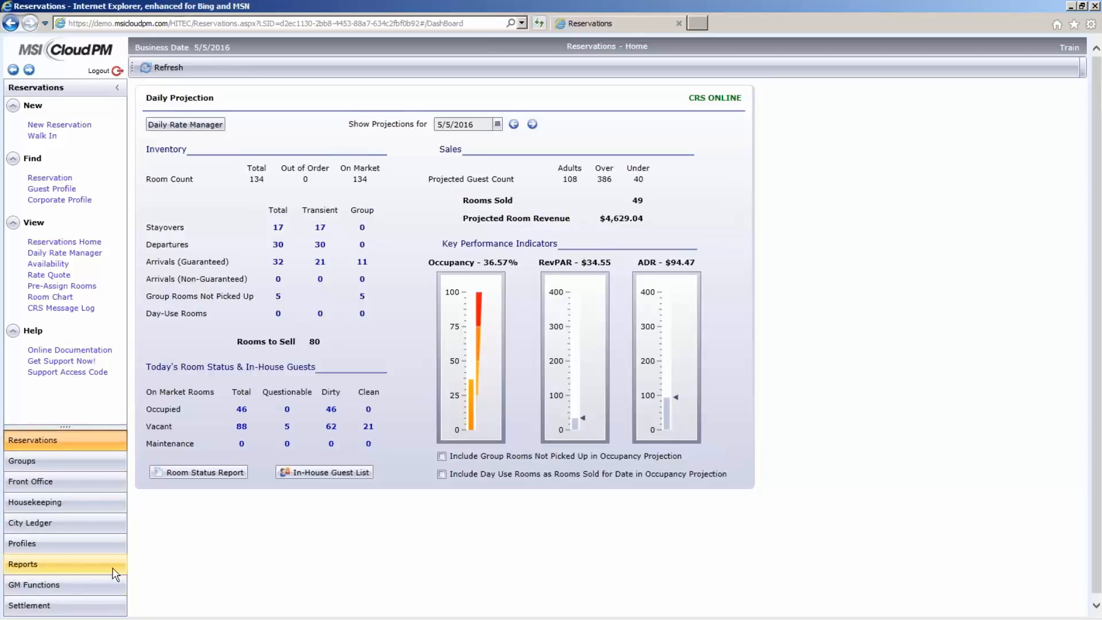
left_click(66, 582)
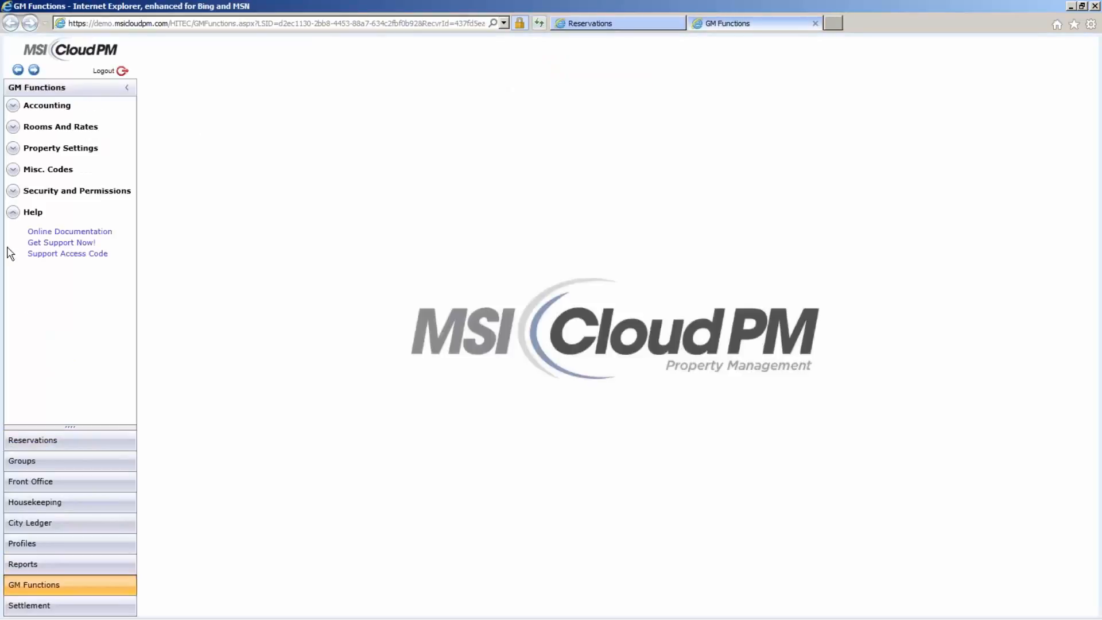
left_click(13, 191)
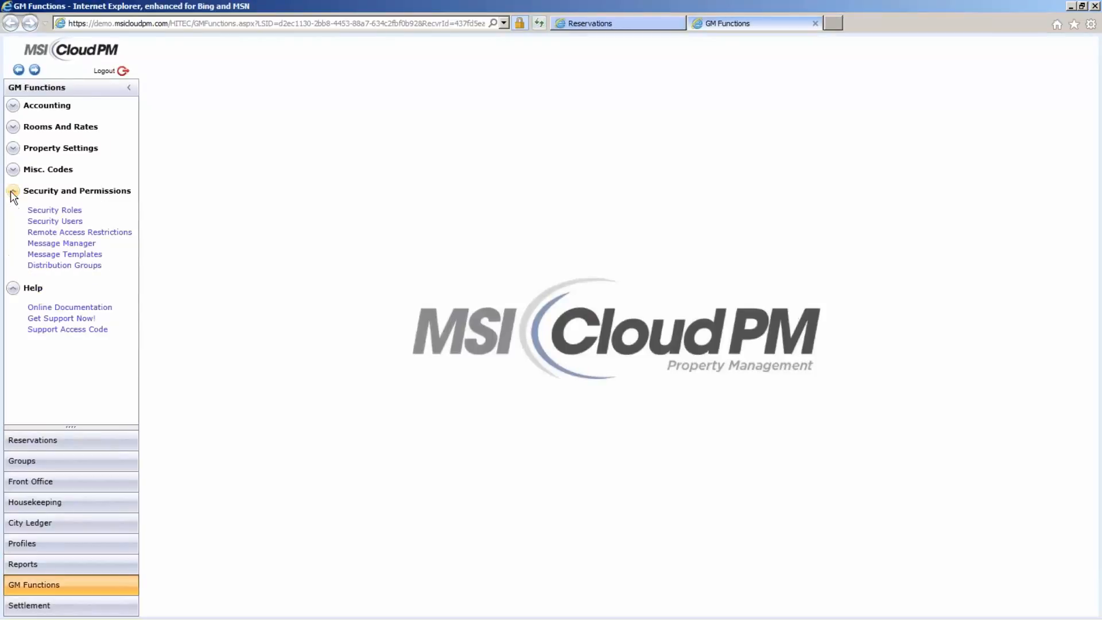
left_click(64, 235)
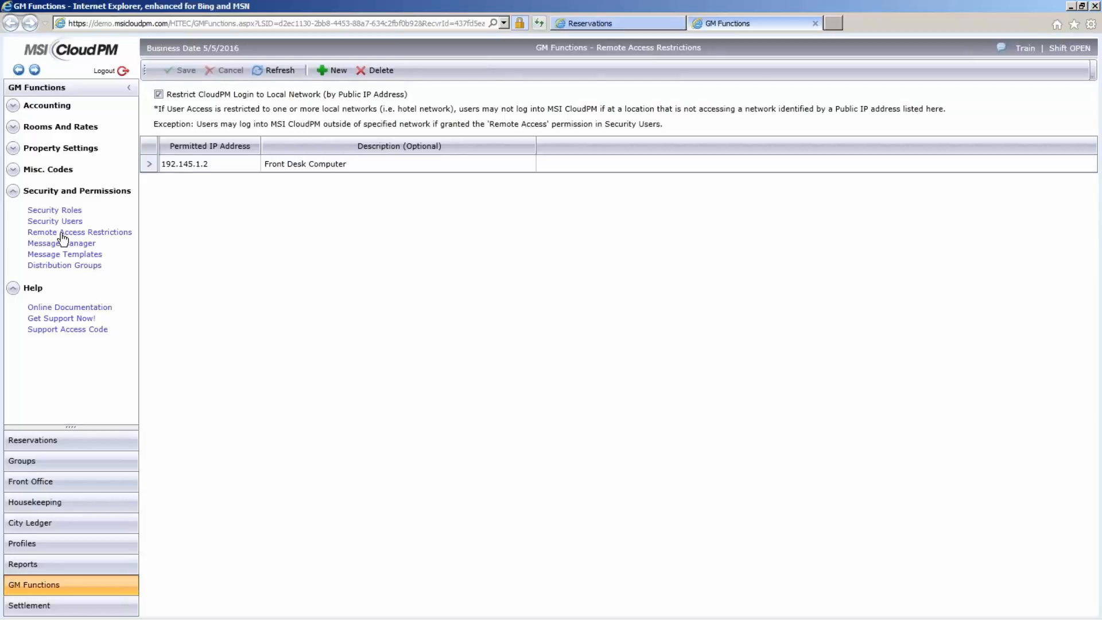
- Review the first user's available module and login page options in Security Users
left_click(62, 221)
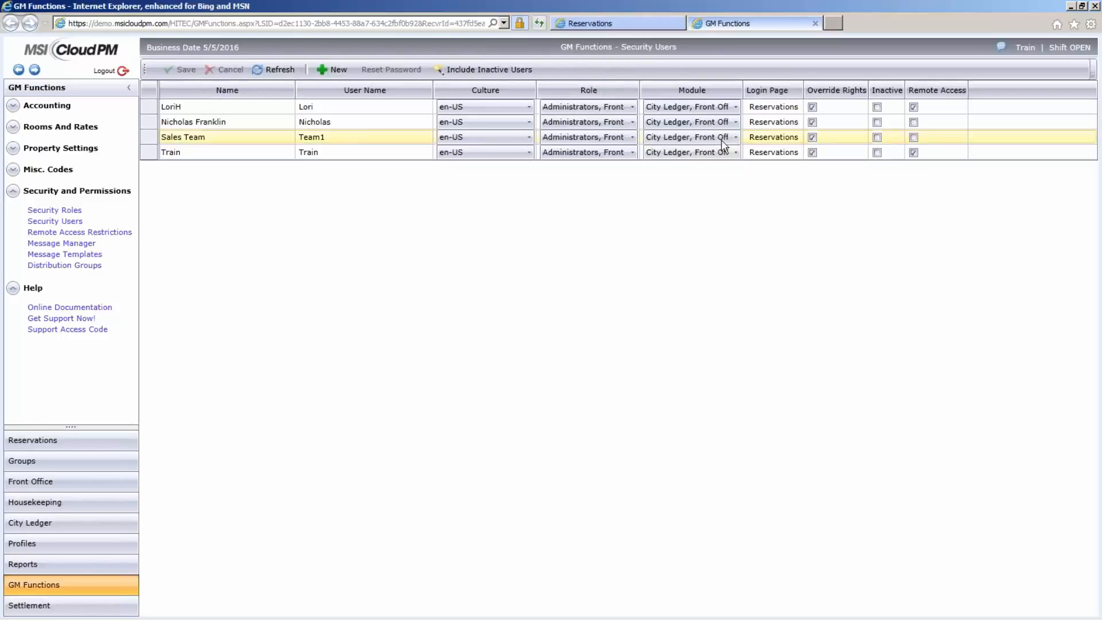
left_click(735, 108)
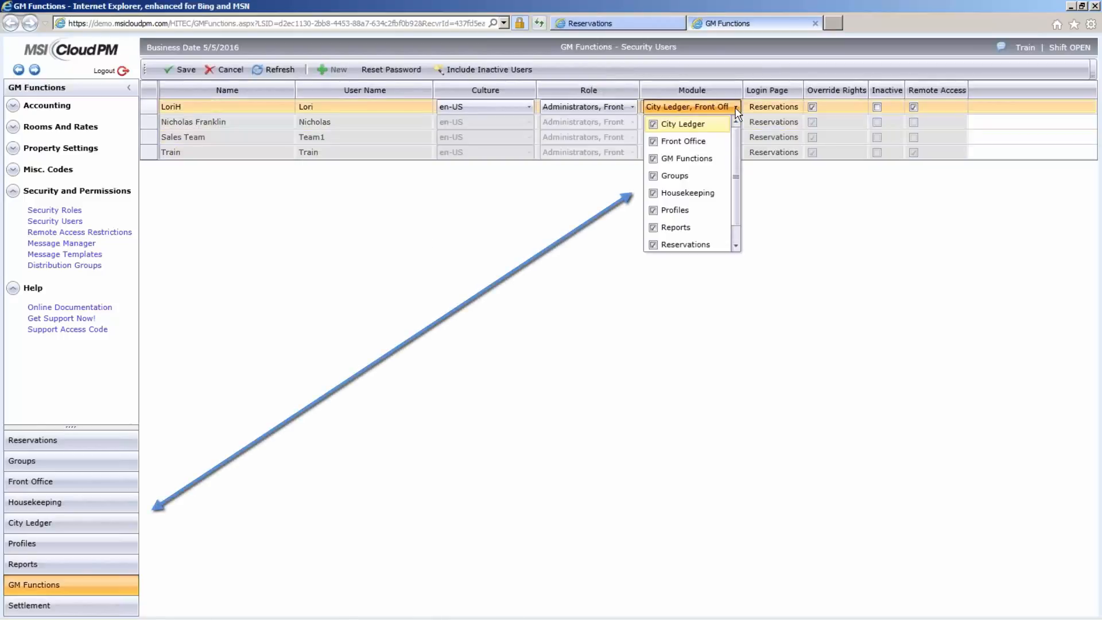
left_click(737, 108)
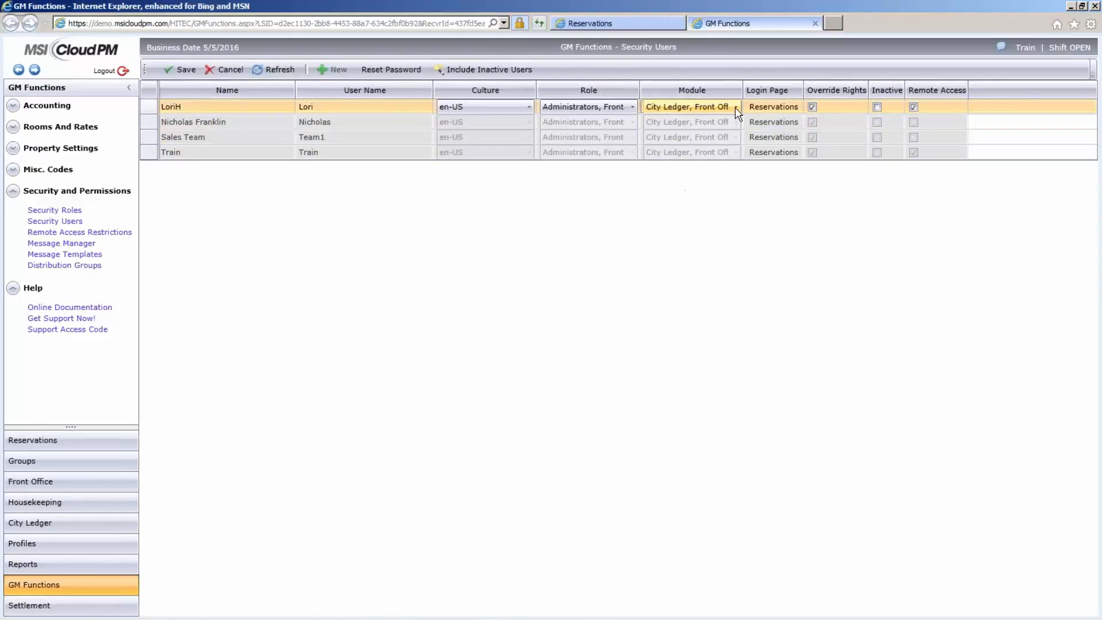
left_click(788, 108)
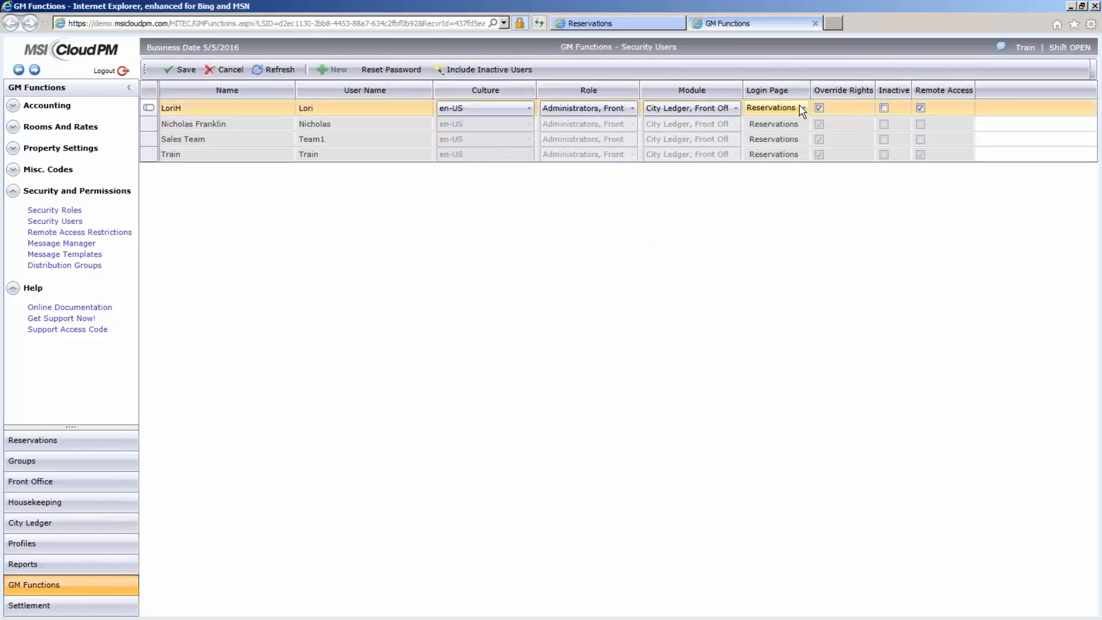
left_click(803, 108)
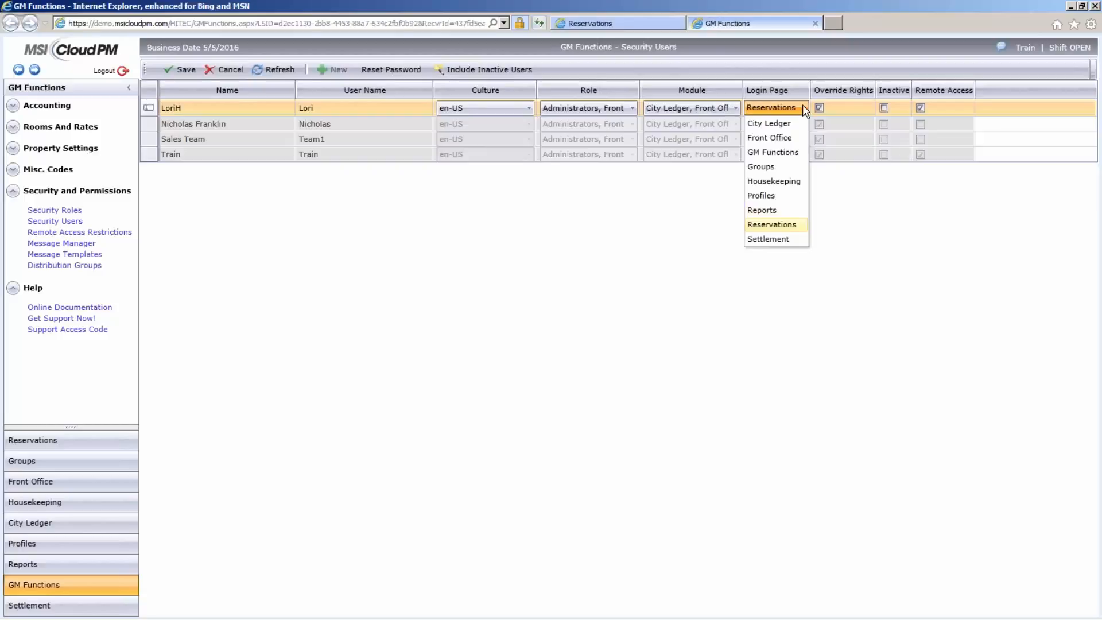
left_click(803, 109)
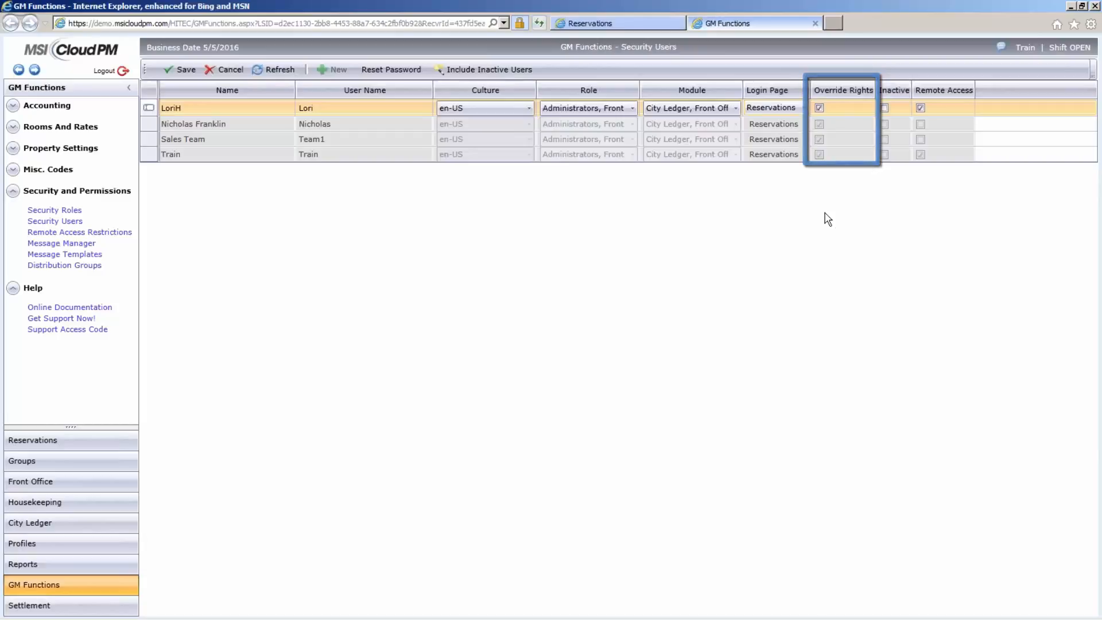
- View the Message Manager's system event messages and collapse the Security and Permissions section
left_click(82, 244)
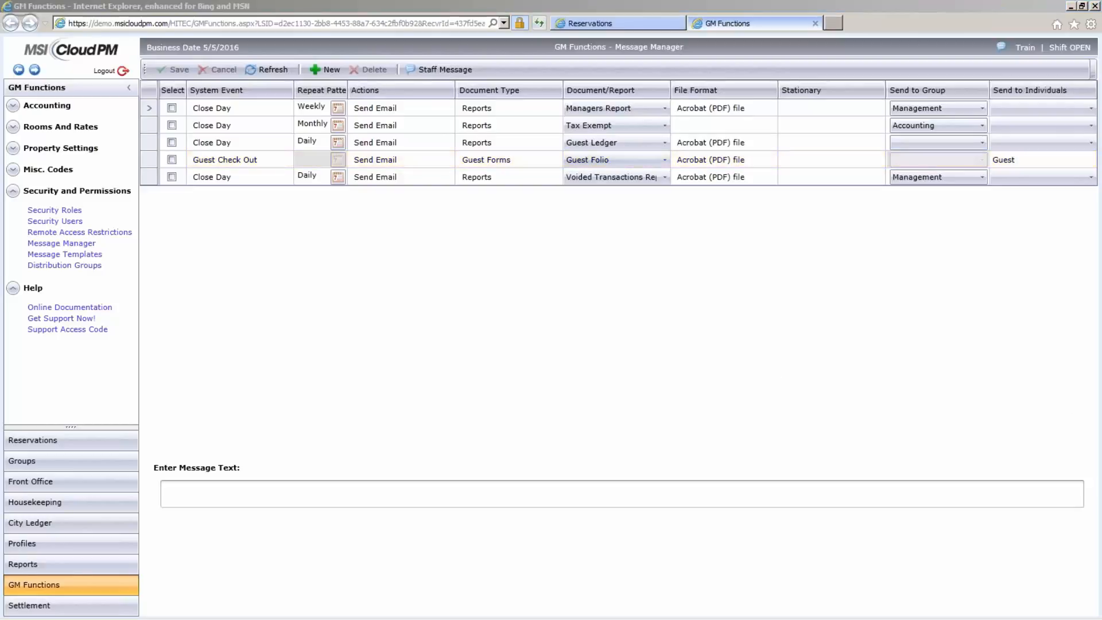
left_click(14, 184)
- Search Rate Code Maintenance for the rate code "rack" and open the Rack Rate details
left_click(14, 127)
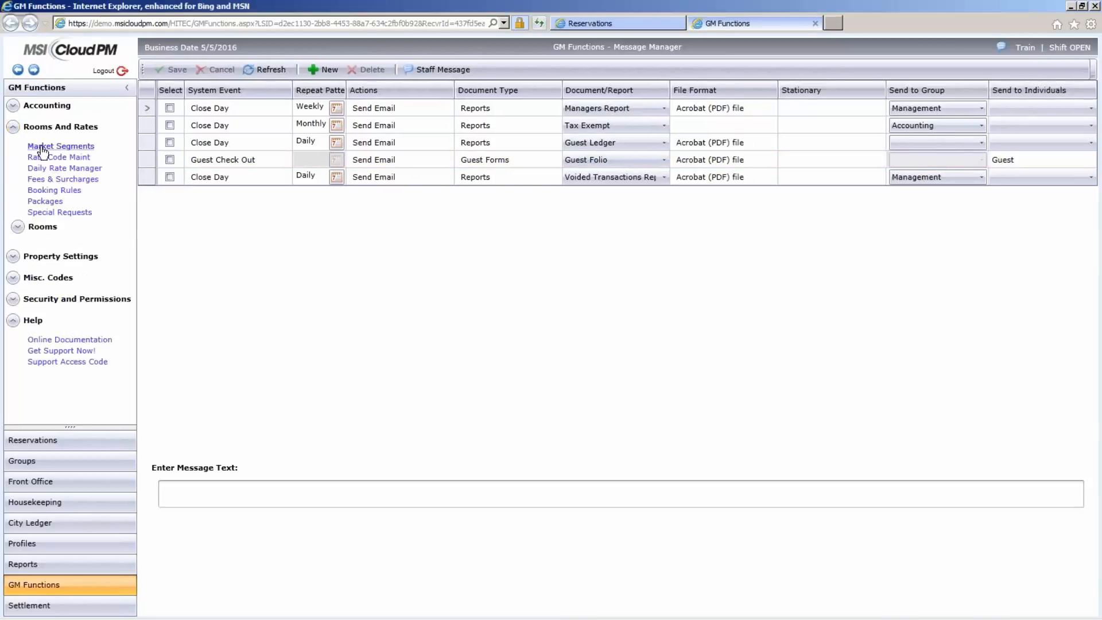
left_click(51, 158)
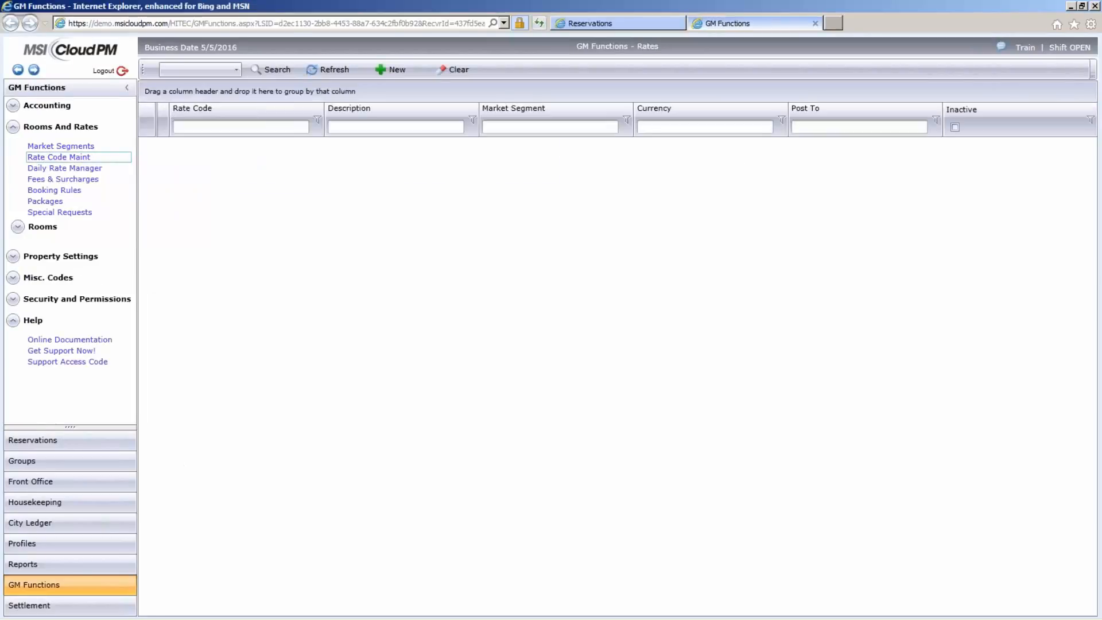
left_click(224, 127)
type("r")
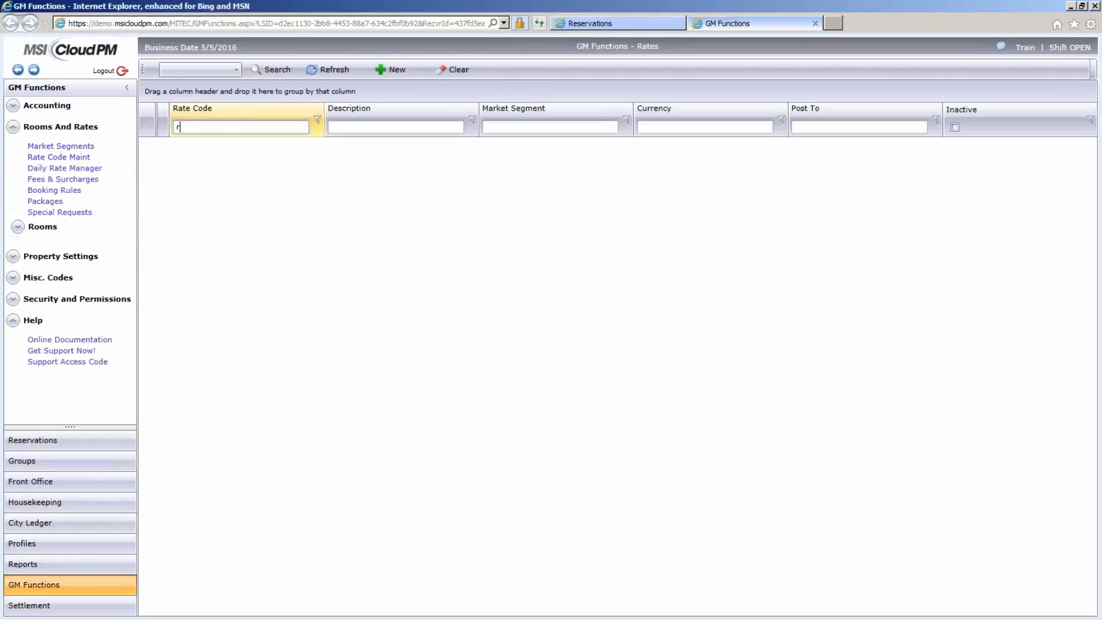
type("ack")
left_click(268, 70)
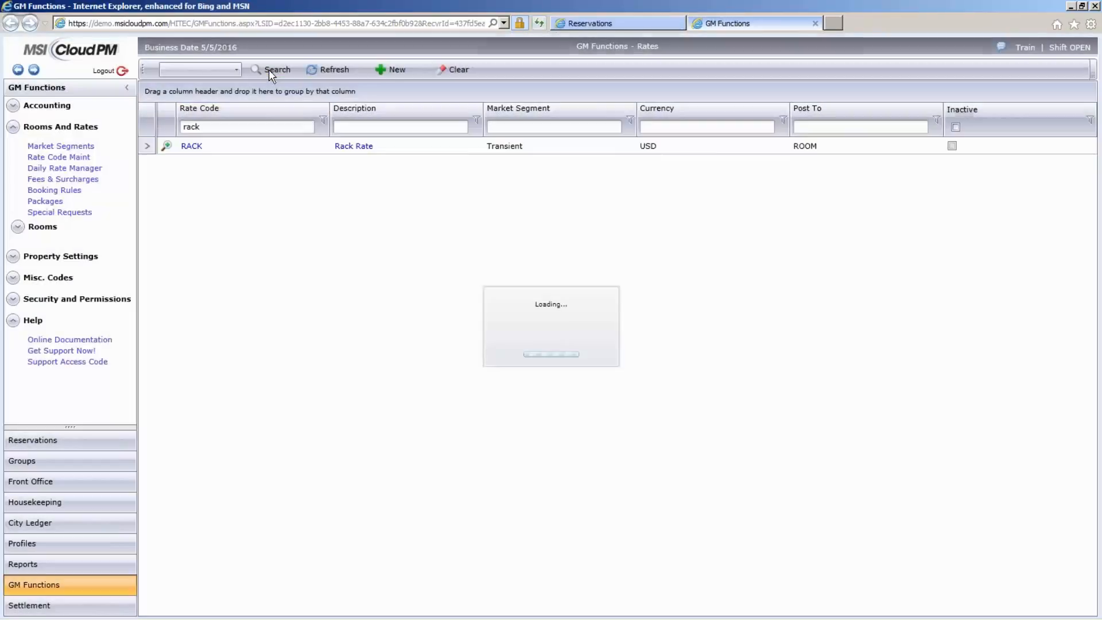
left_click(353, 147)
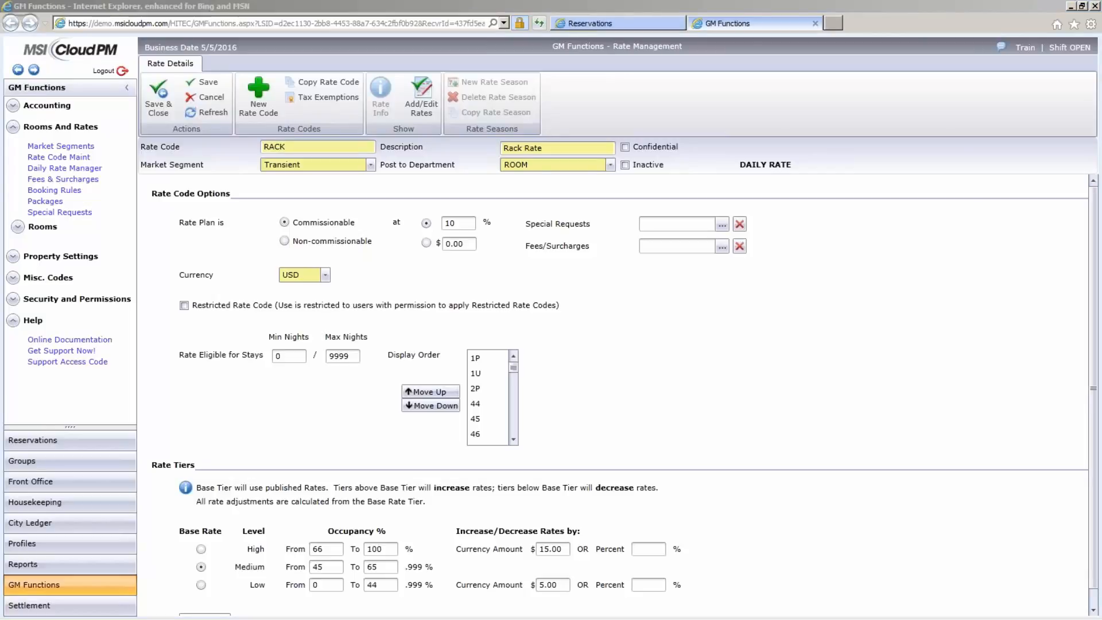
- Open the Daily Rate Manager in Reservations with the calendar starting 6/1/2016 and expand the rates and availability legend
left_click(603, 26)
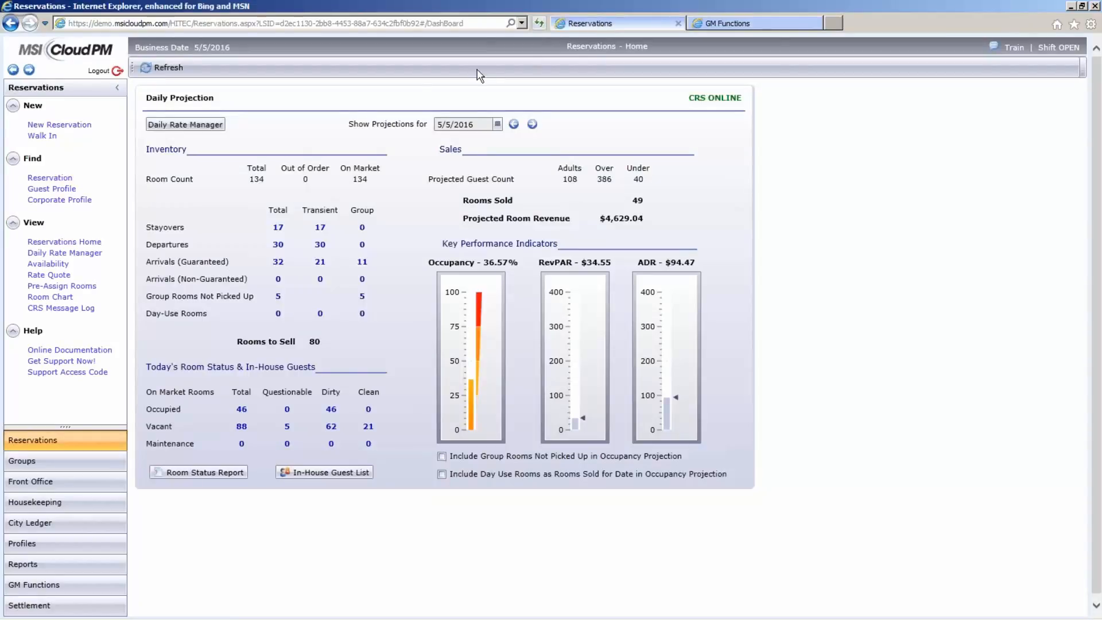
left_click(183, 126)
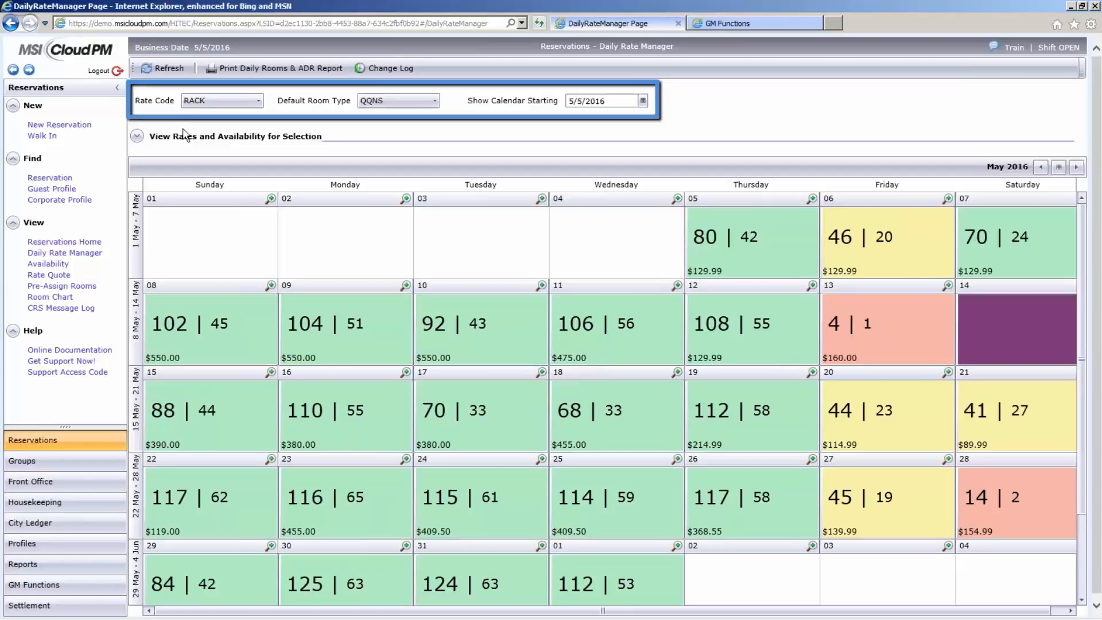
left_click(643, 101)
left_click(659, 211)
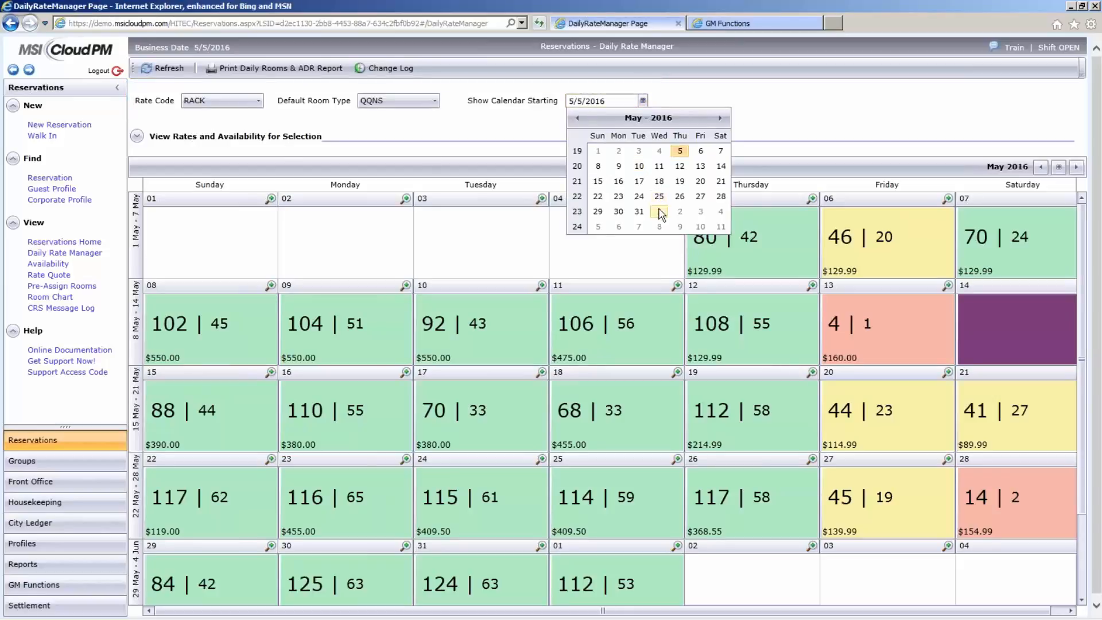
left_click(163, 68)
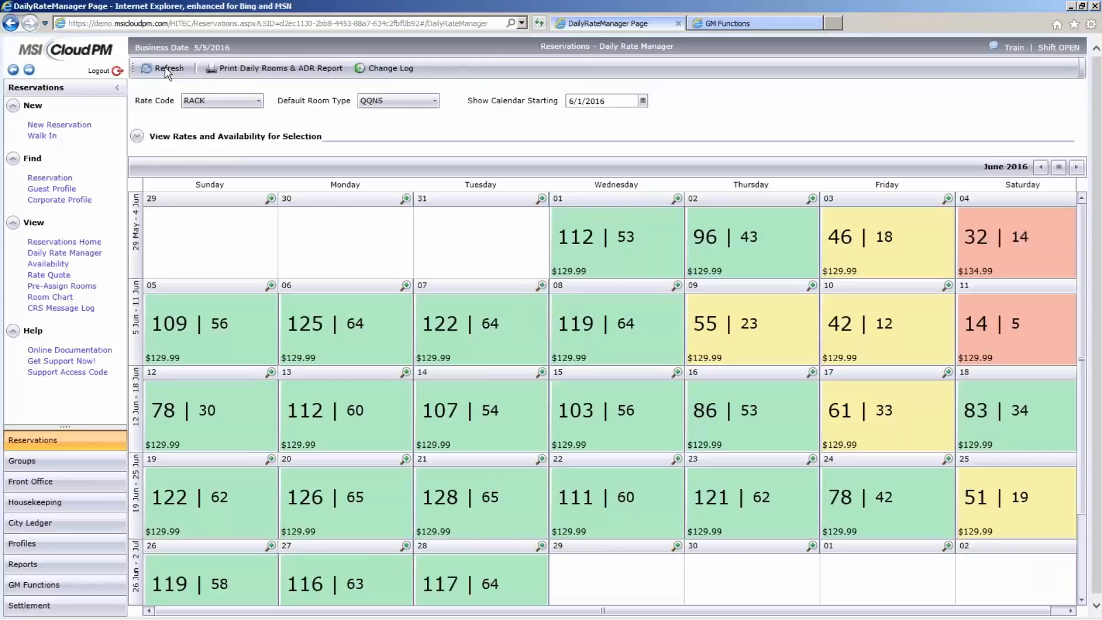
left_click(138, 138)
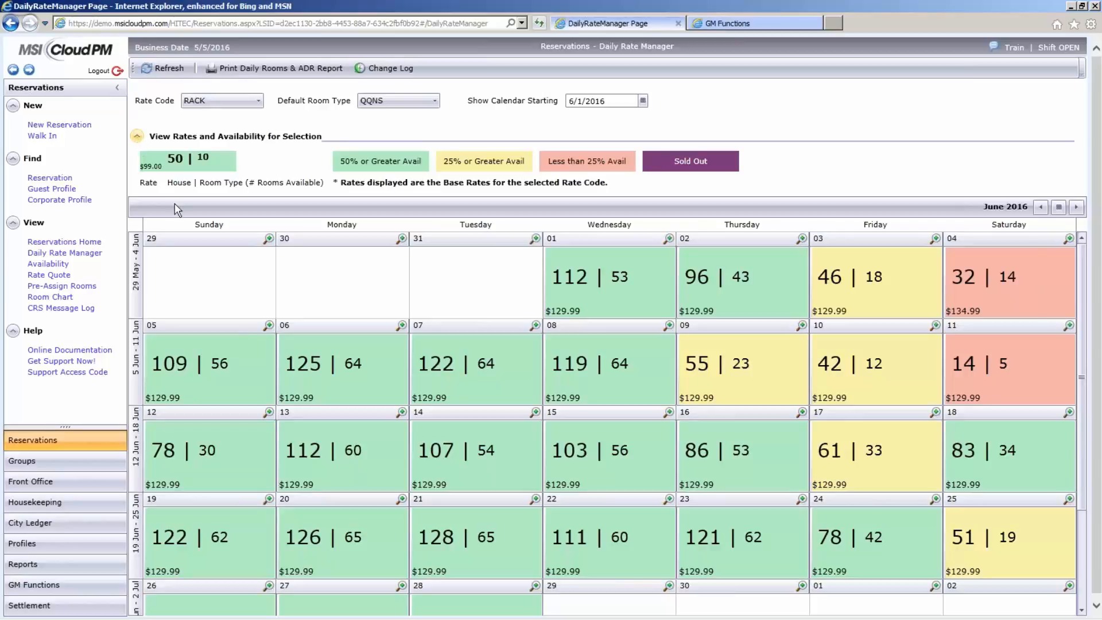
- Open the rate details for June 9 and set the rate update's end date to 6/10/2016
left_click(802, 325)
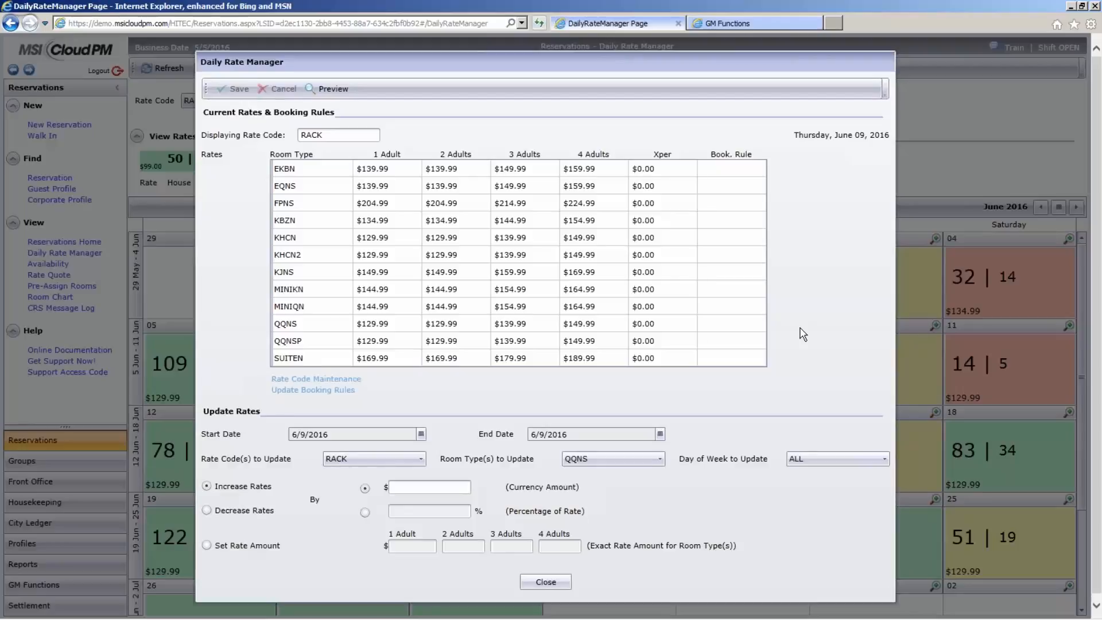
left_click(660, 434)
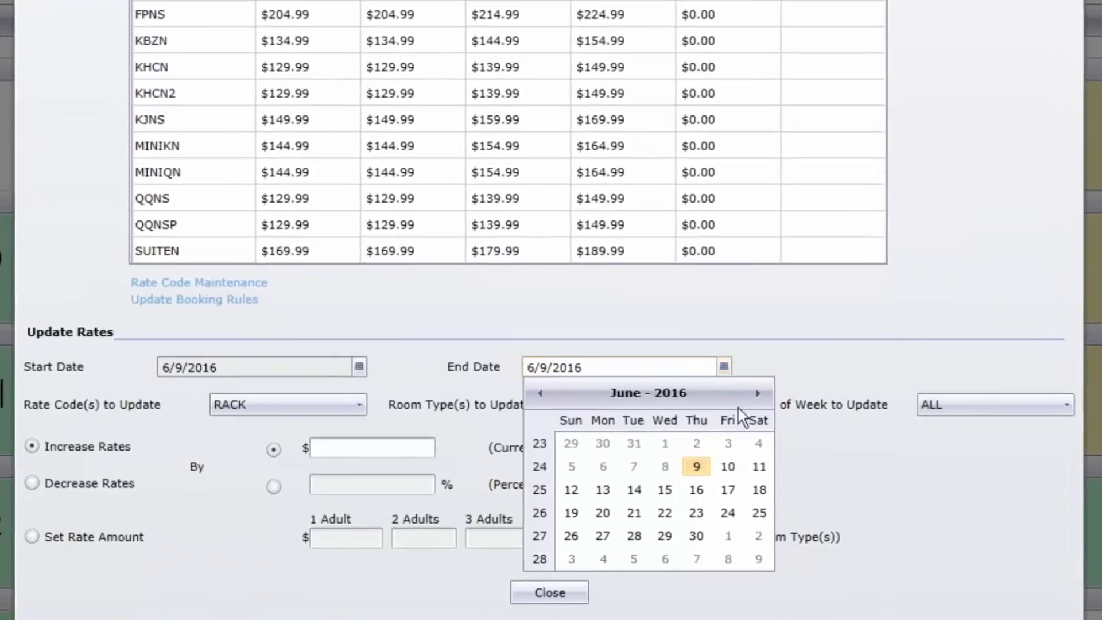
left_click(746, 465)
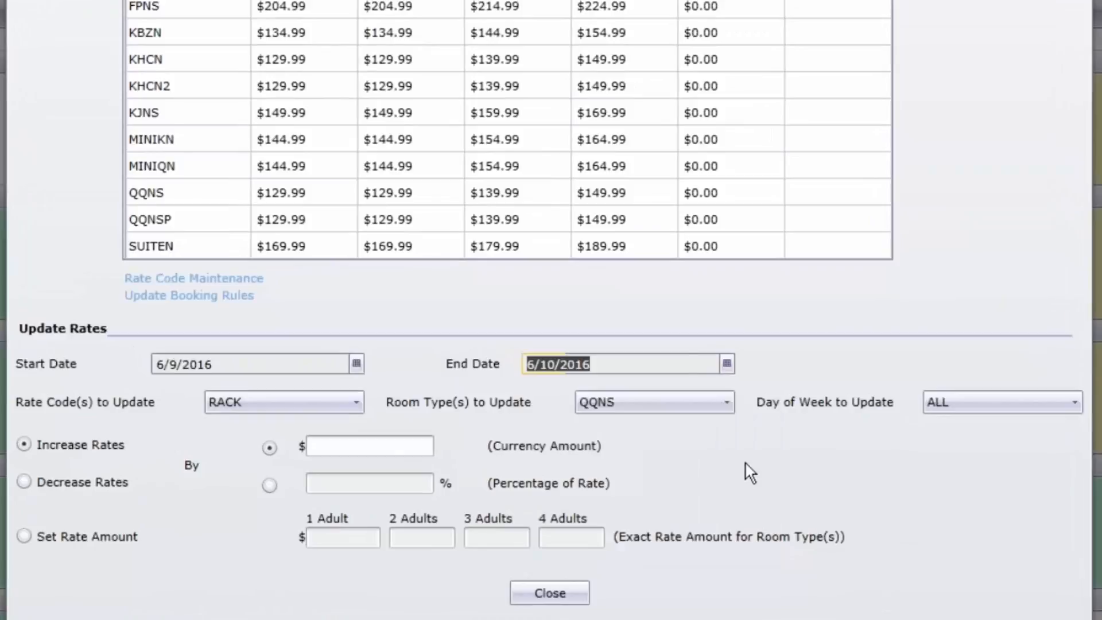
- Check the rate codes available for the update and select all room types to update
left_click(356, 404)
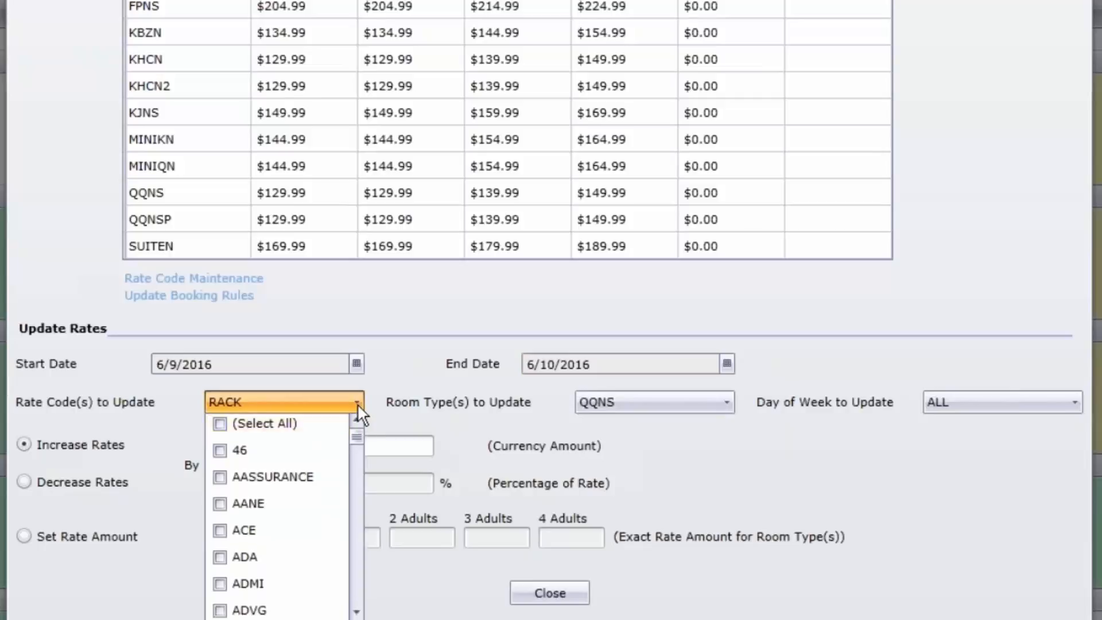
left_click(357, 404)
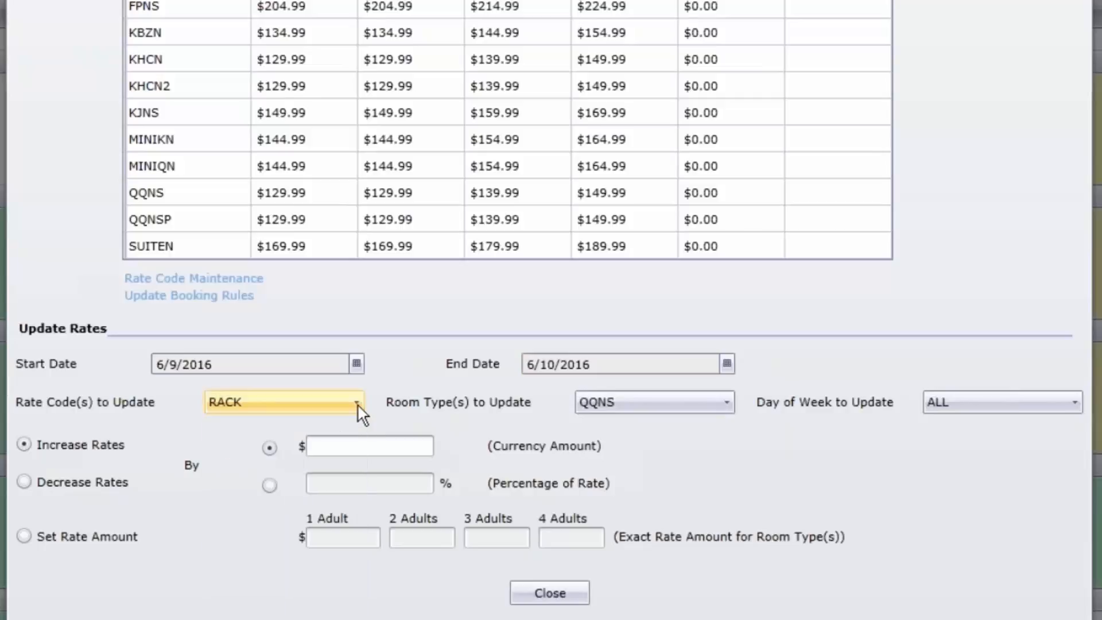
left_click(728, 401)
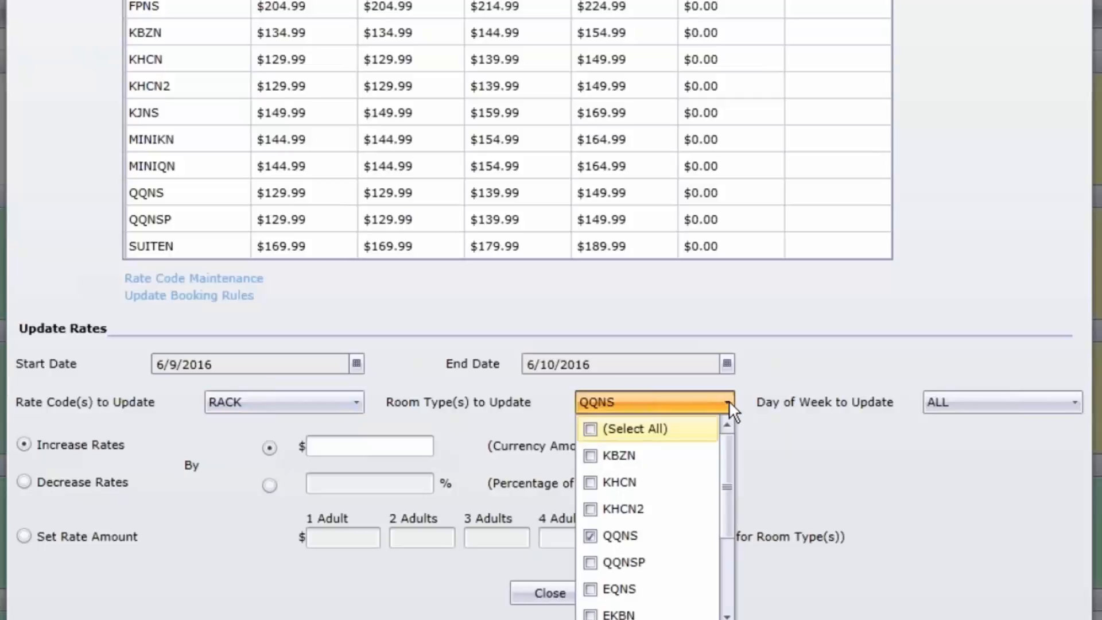
left_click(591, 429)
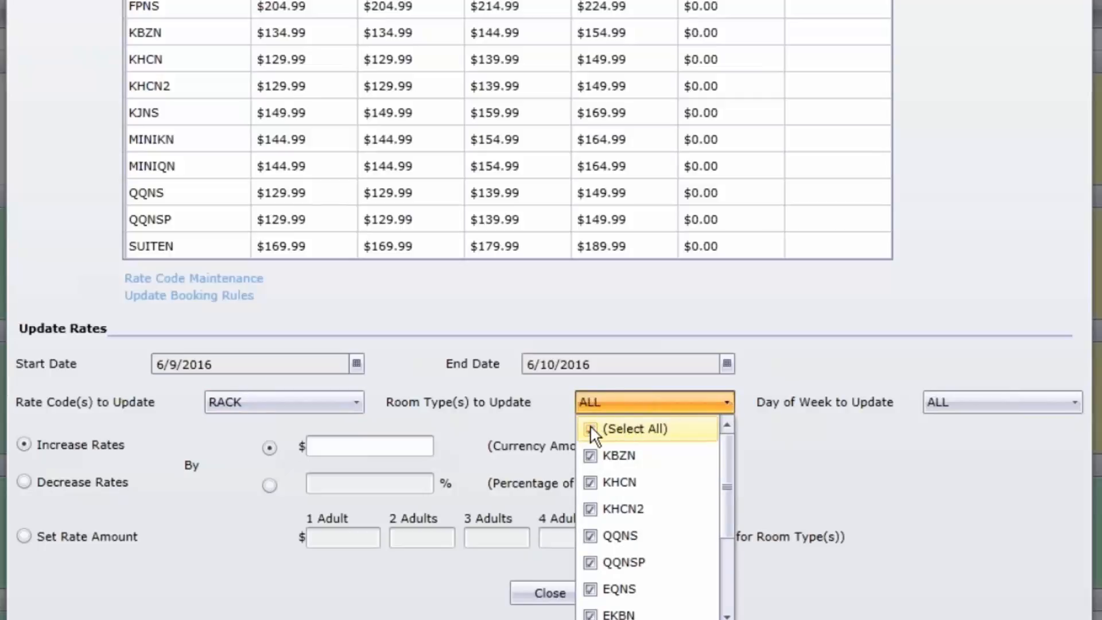
left_click(785, 462)
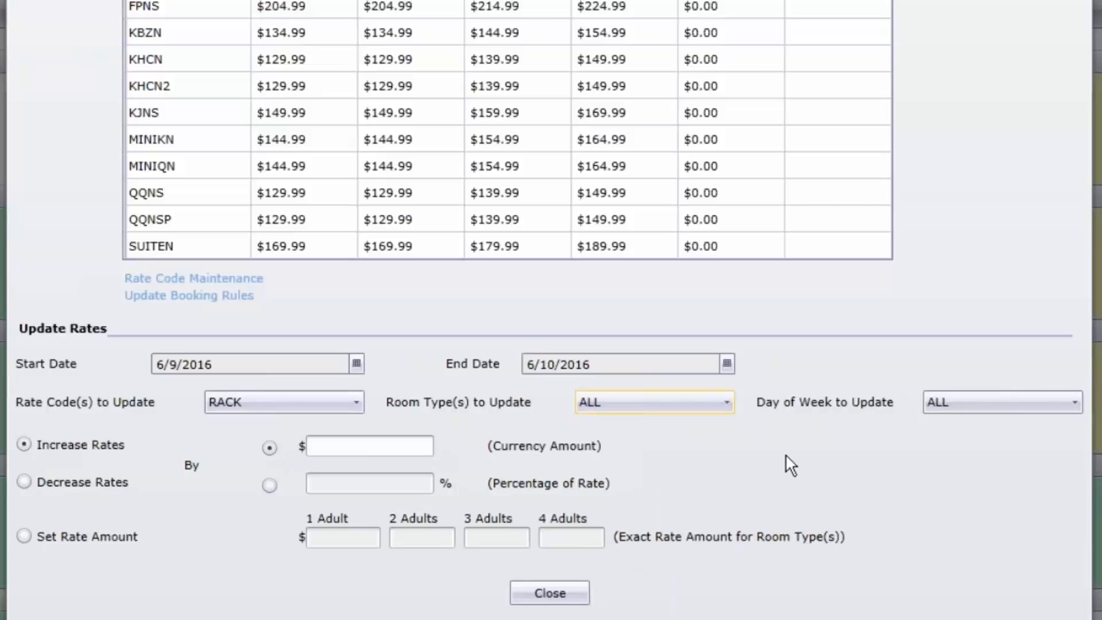
- Try limiting the days of week to update to Weekend, and reselect all days
left_click(1073, 403)
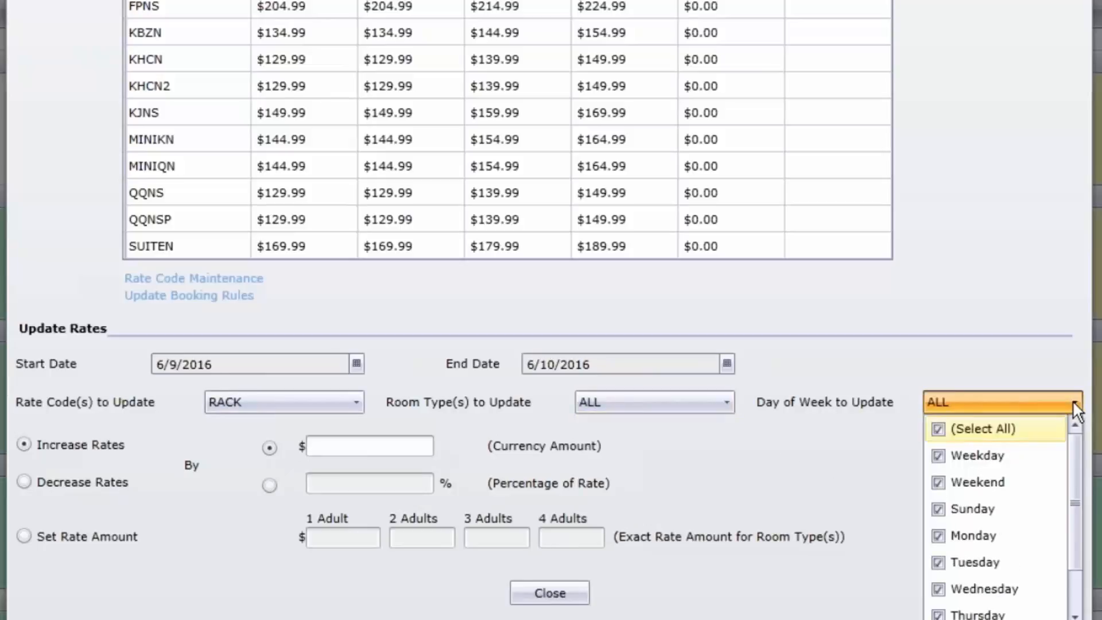
left_click(942, 434)
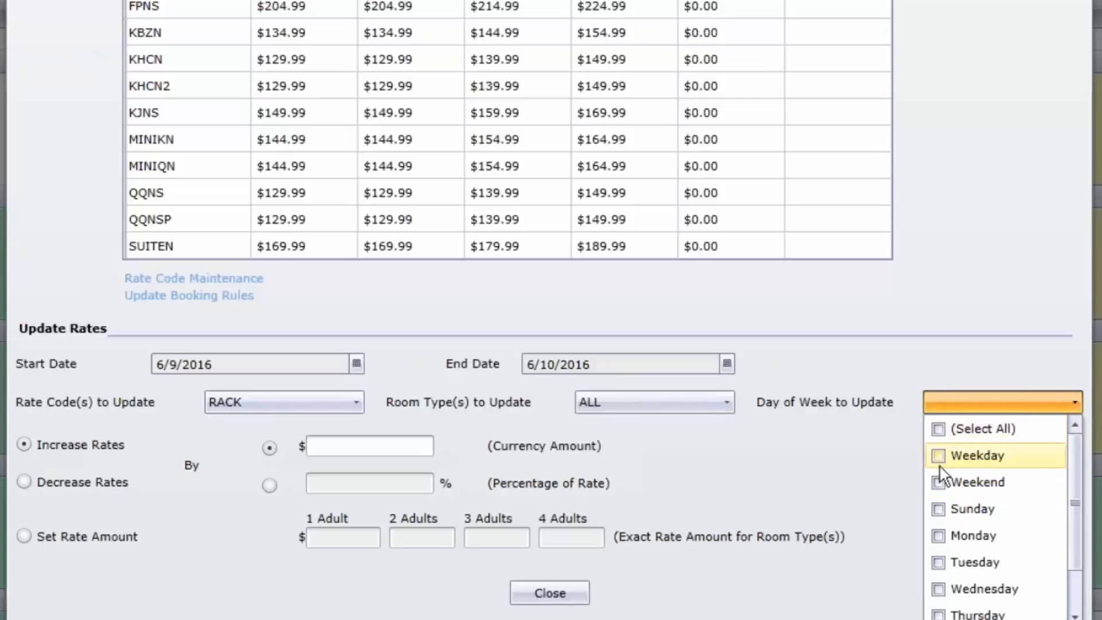
left_click(939, 484)
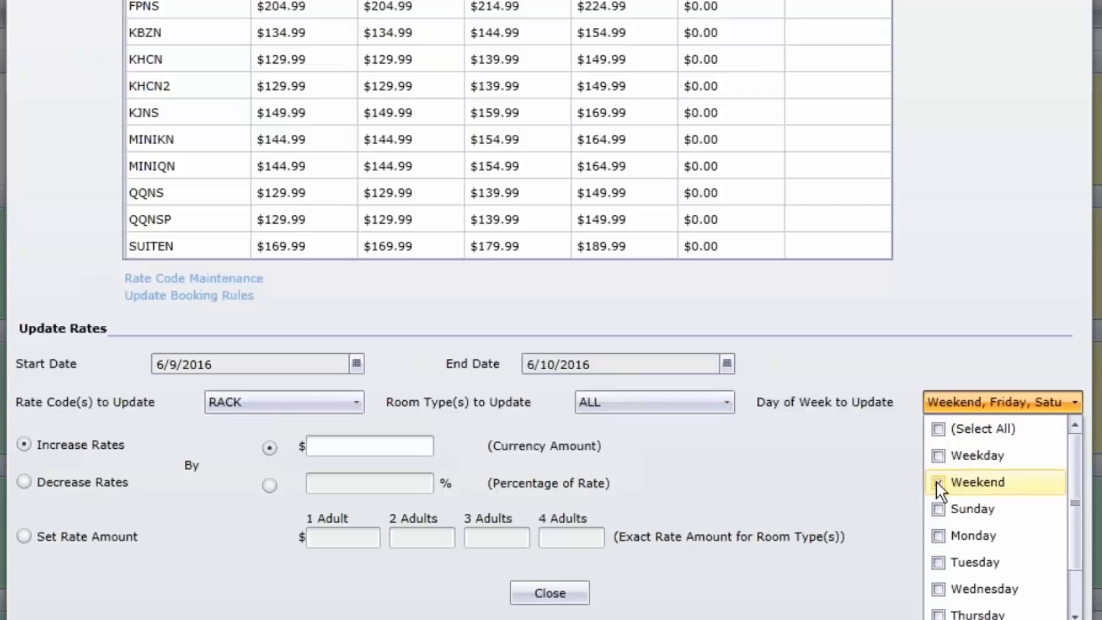
left_click(939, 429)
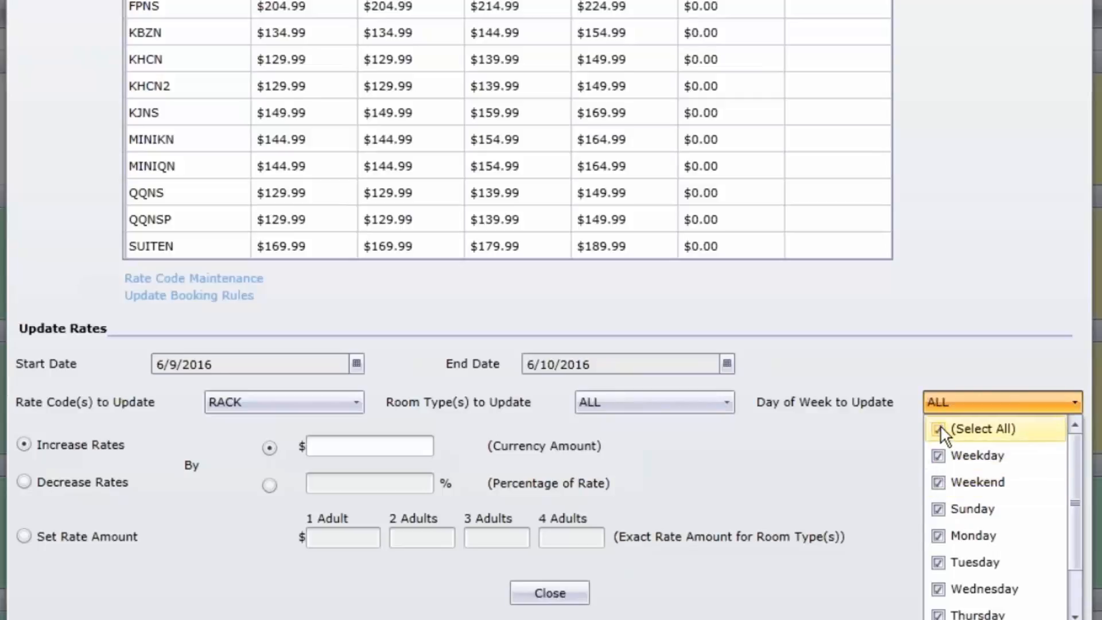
left_click(884, 454)
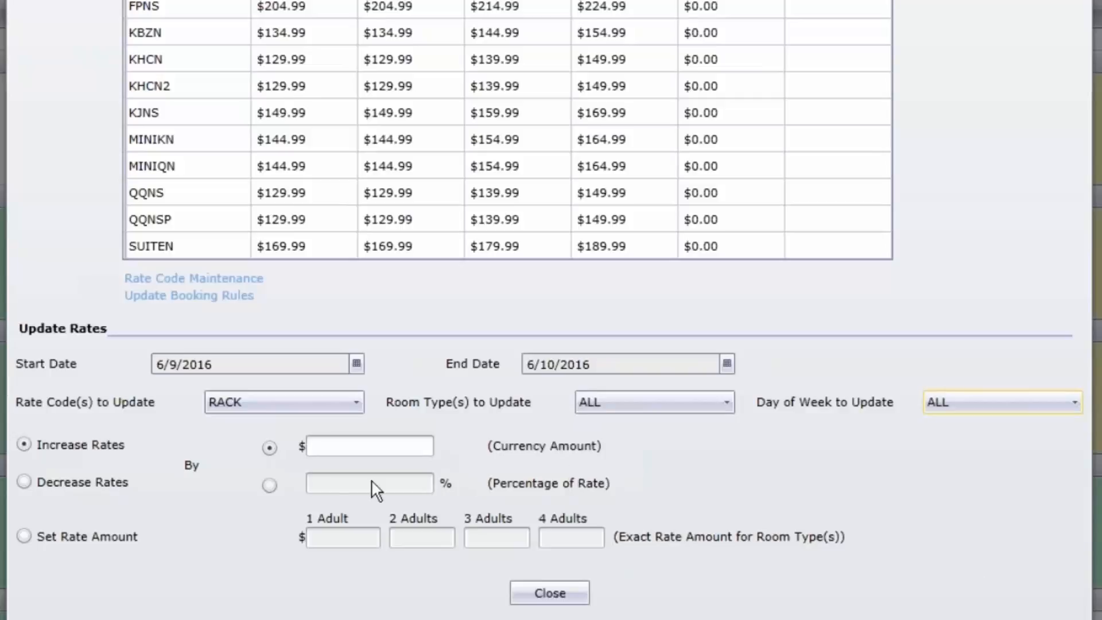
- Try the percentage option, return to a currency amount, and preview a $20.00 increase of the RACK rates
left_click(264, 486)
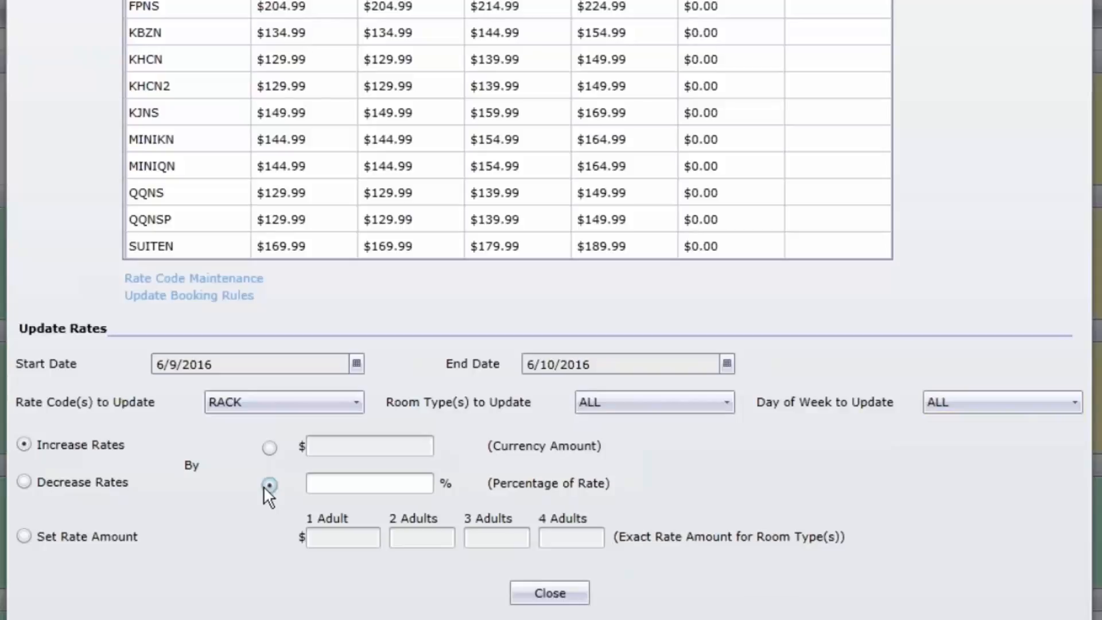
left_click(267, 447)
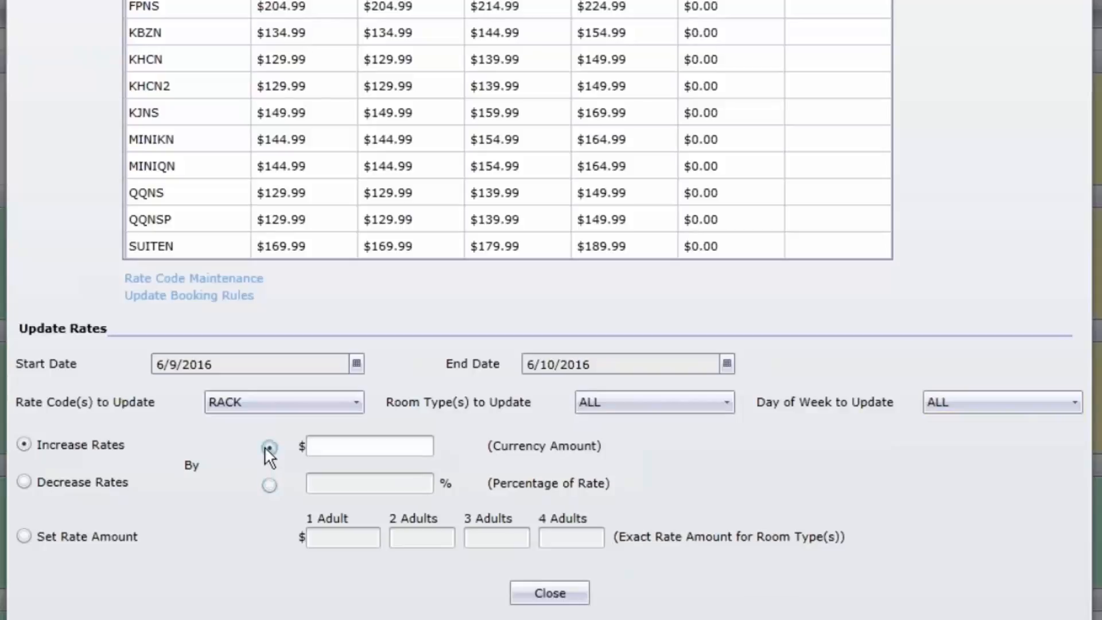
left_click(334, 447)
type("20.0")
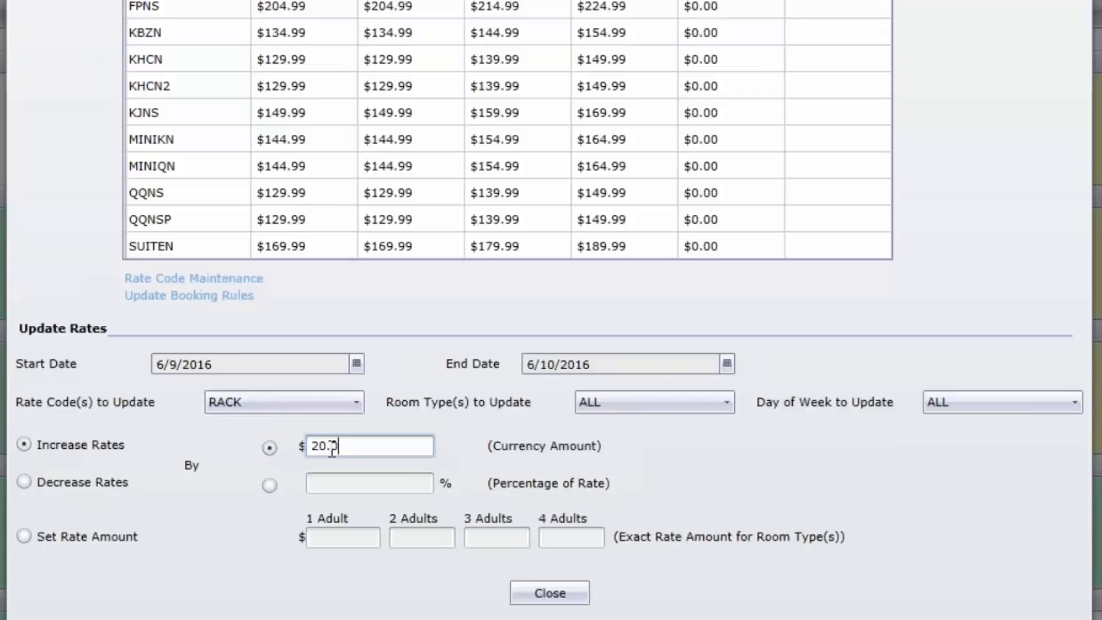
type("0")
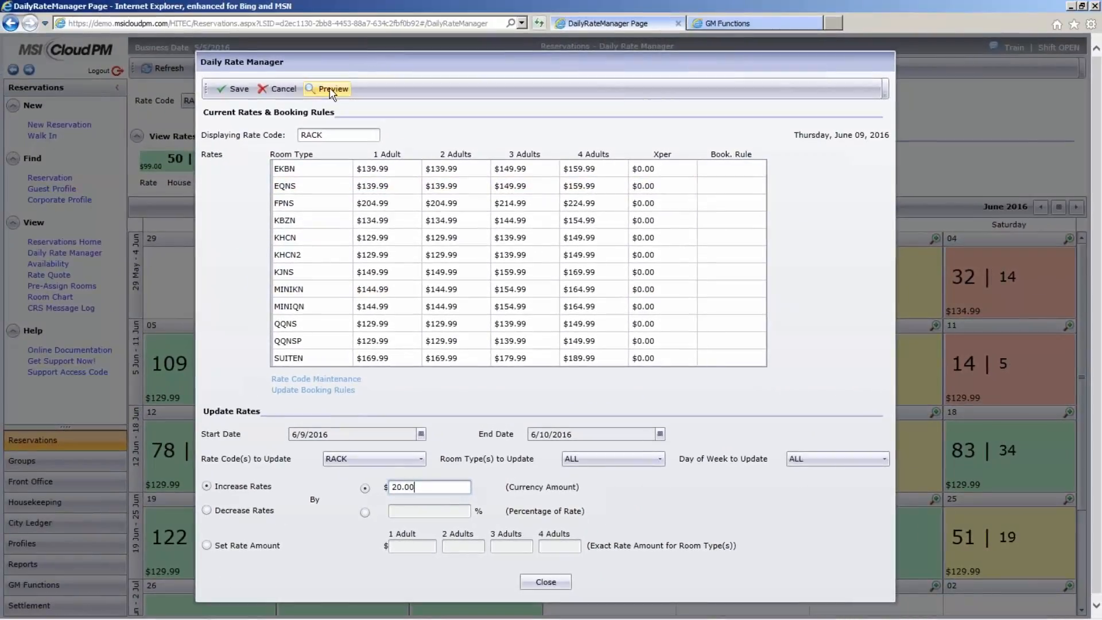
left_click(330, 88)
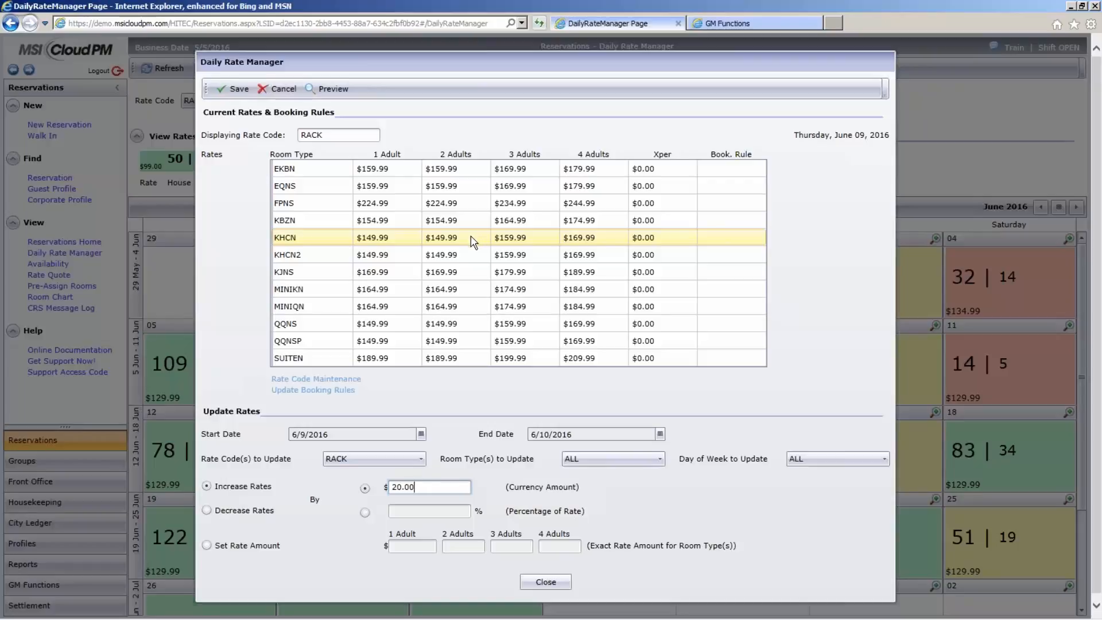
- Increase the RACK rates by 10 percent instead, preview and save the update, and close the rate details
left_click(367, 514)
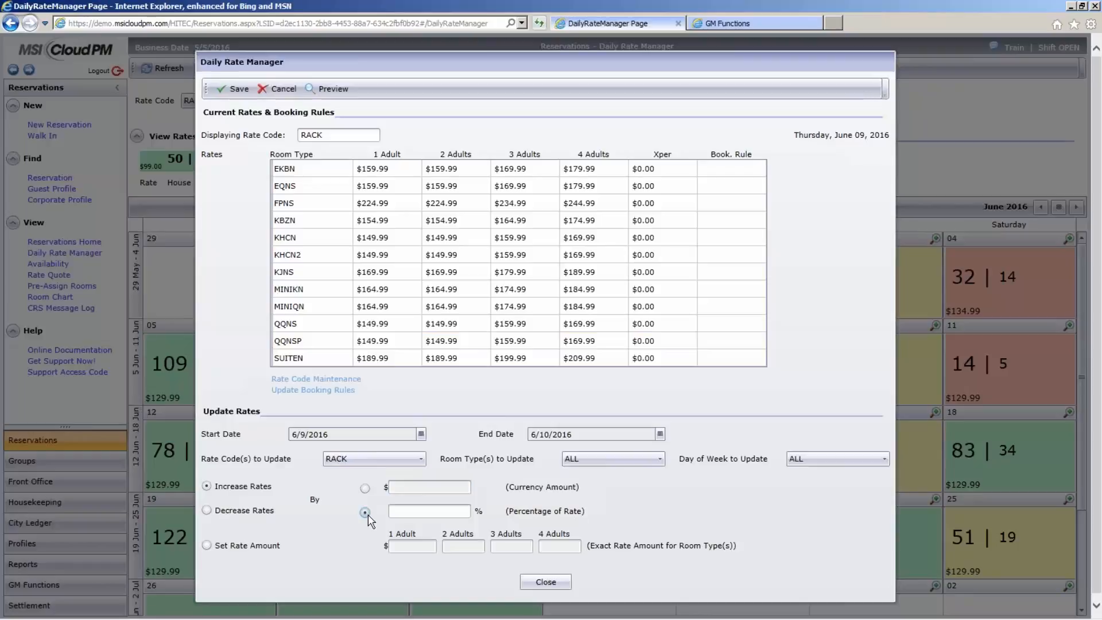
left_click(414, 513)
type("10")
left_click(330, 91)
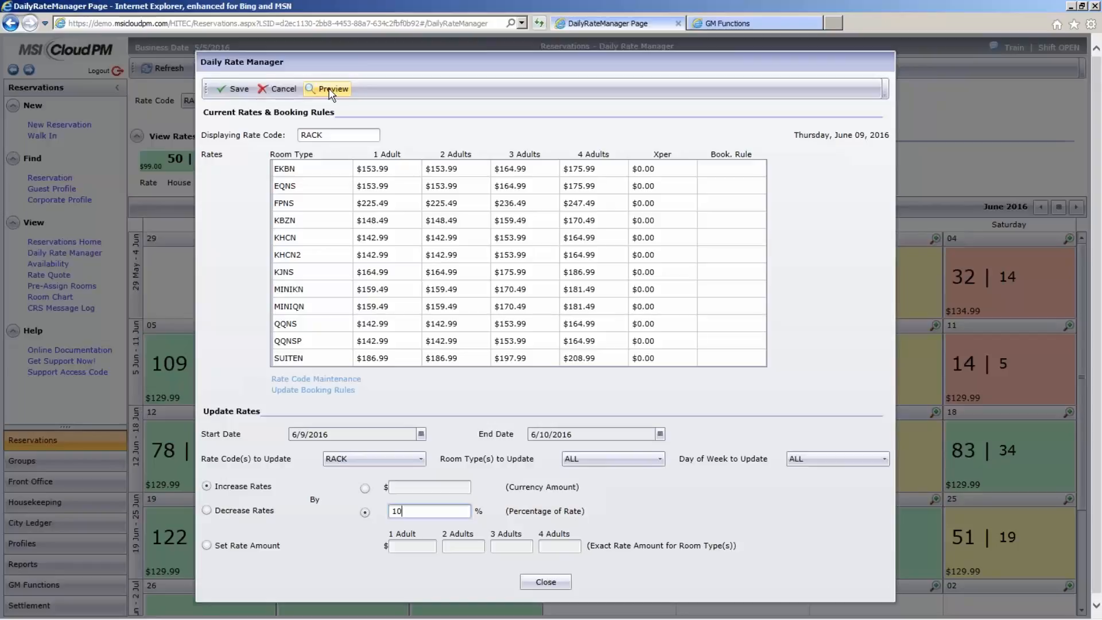
left_click(227, 92)
left_click(206, 545)
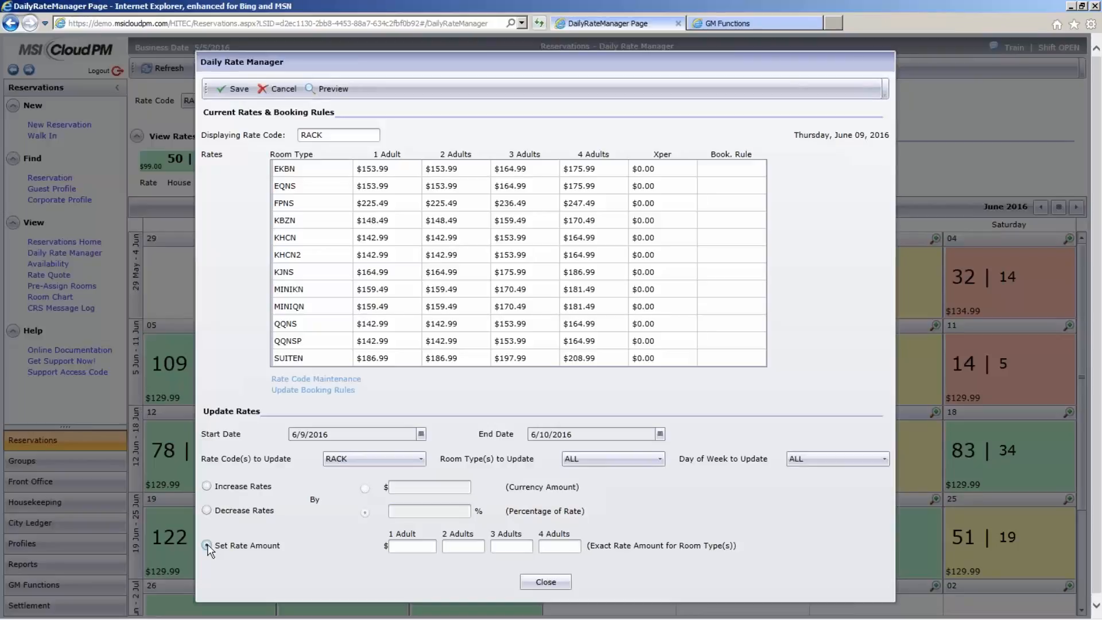
left_click(545, 582)
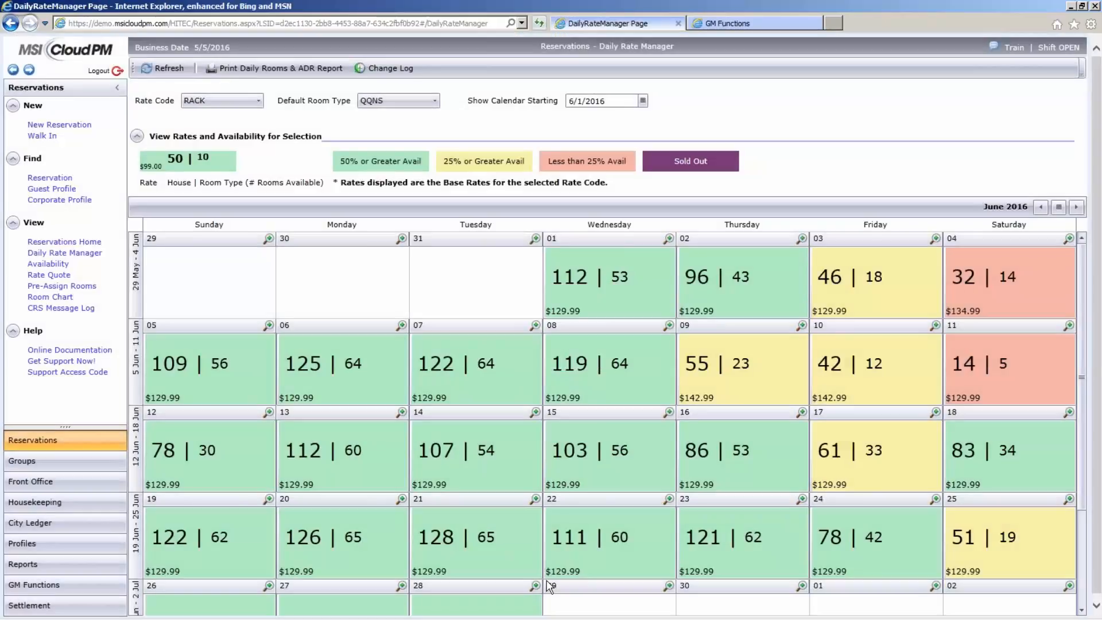
- Open the rate Change Log and list the RACK updates made from 5/5/2016 to 5/5/2016
left_click(721, 398)
left_click(393, 70)
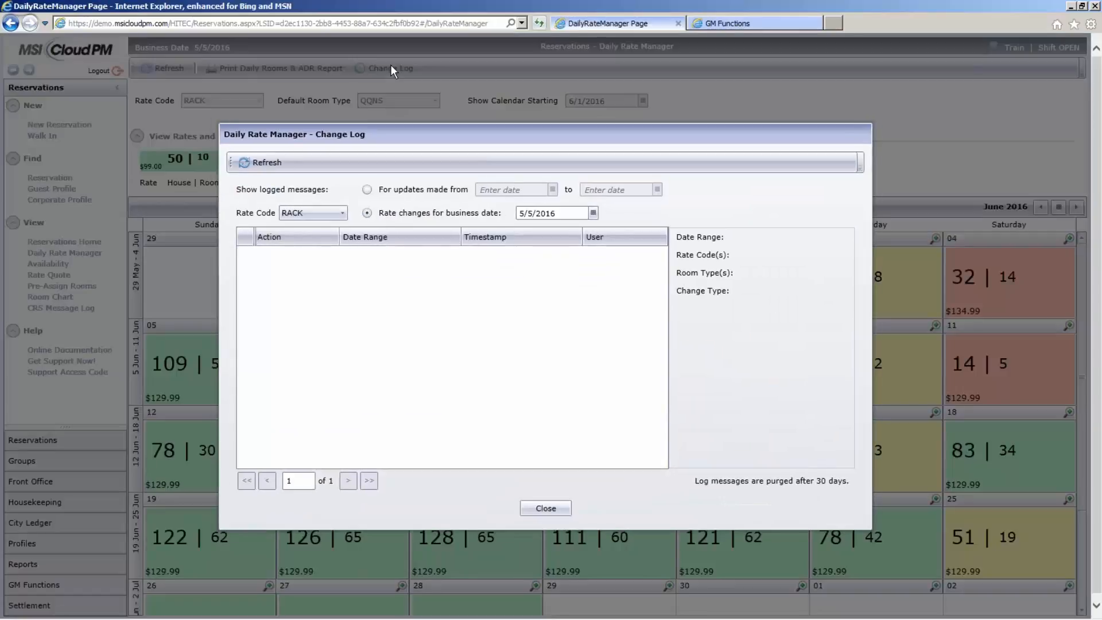
left_click(367, 190)
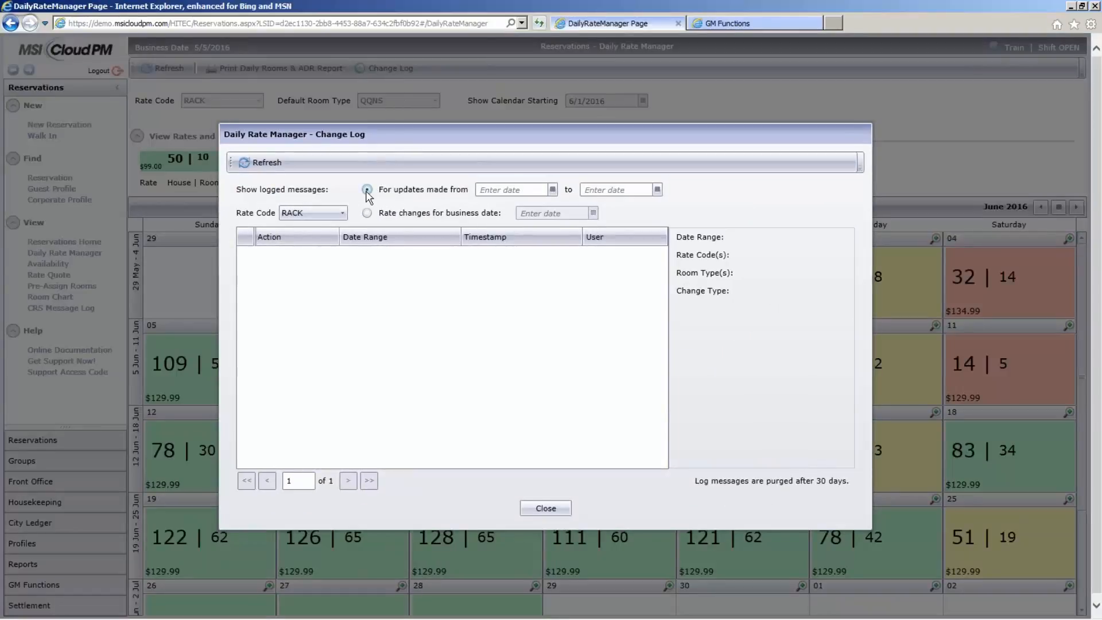
left_click(552, 190)
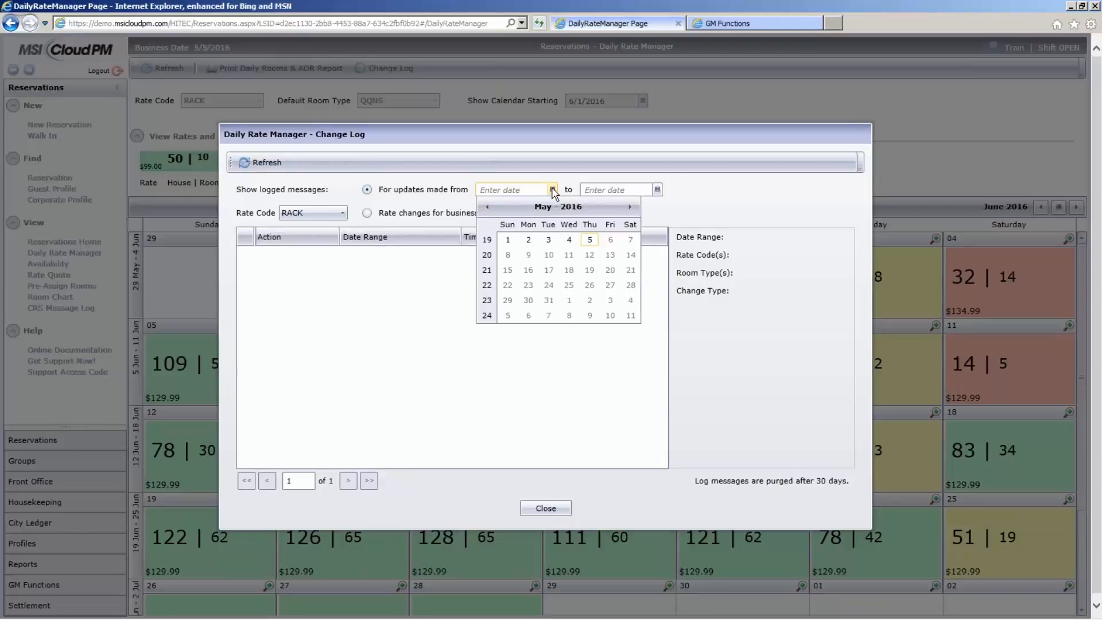
left_click(589, 240)
left_click(589, 241)
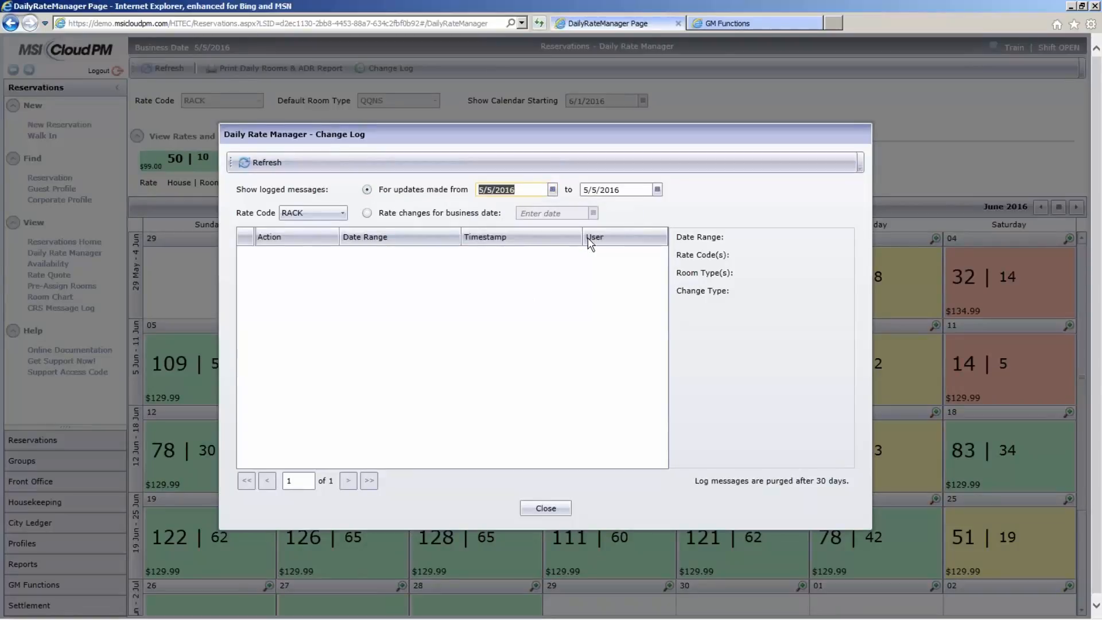
left_click(267, 163)
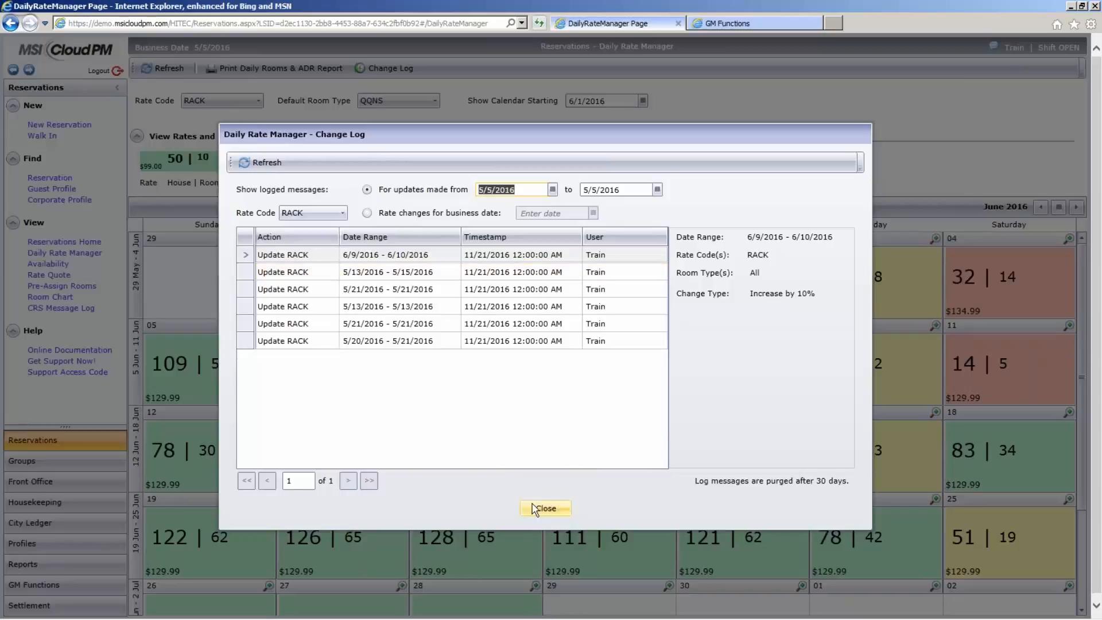
- Review the details of the logged single-day RACK updates for 5/13/2016 and 5/21/2016, and close the log
left_click(513, 309)
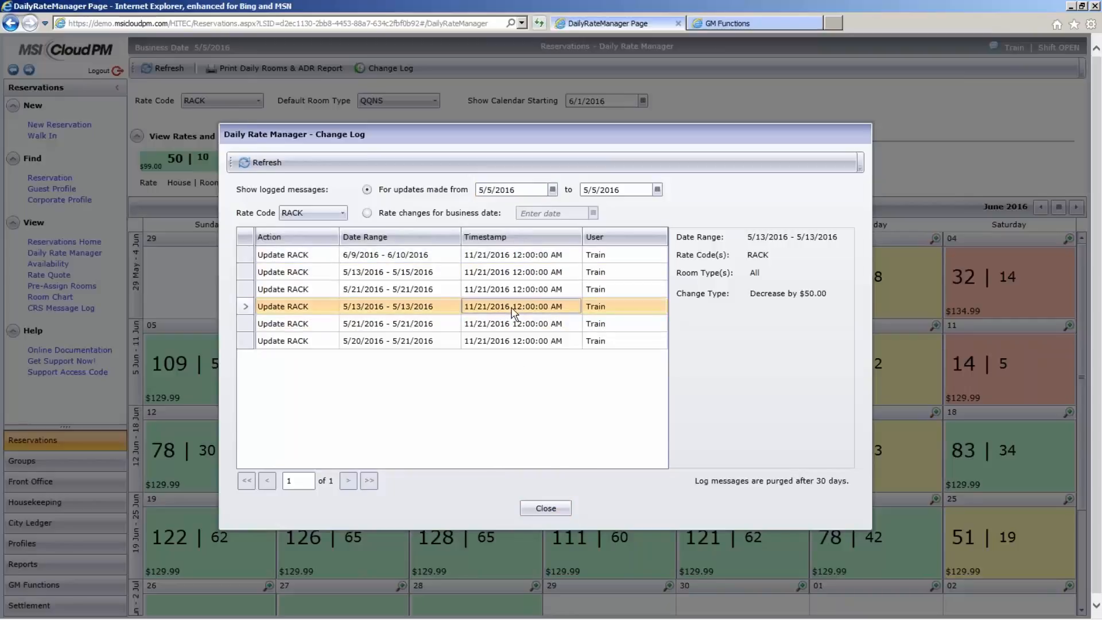
left_click(514, 327)
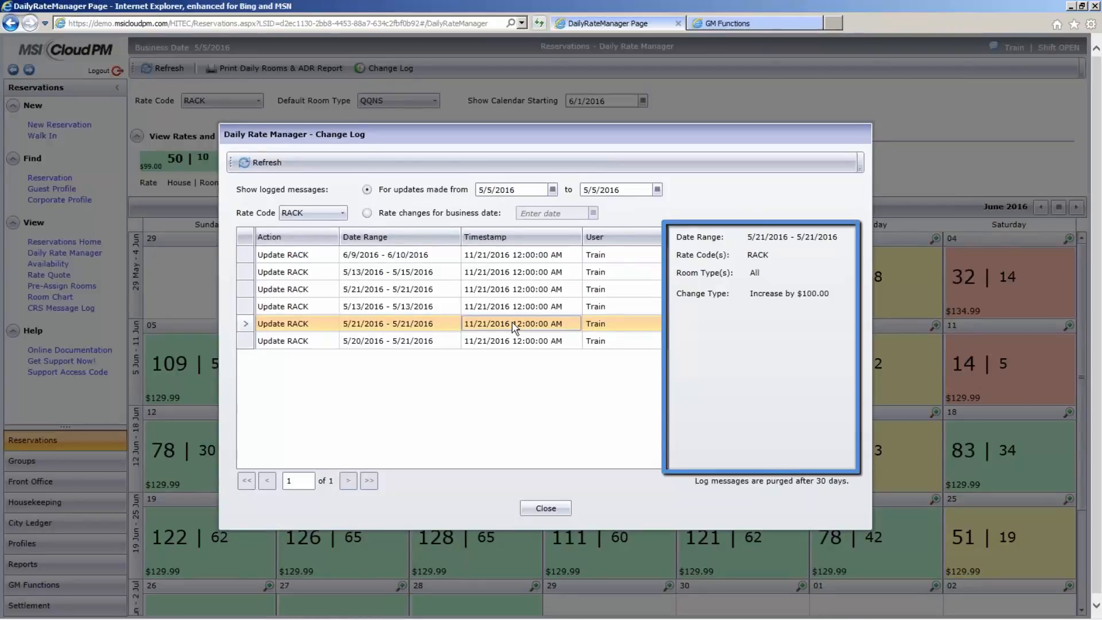
left_click(537, 510)
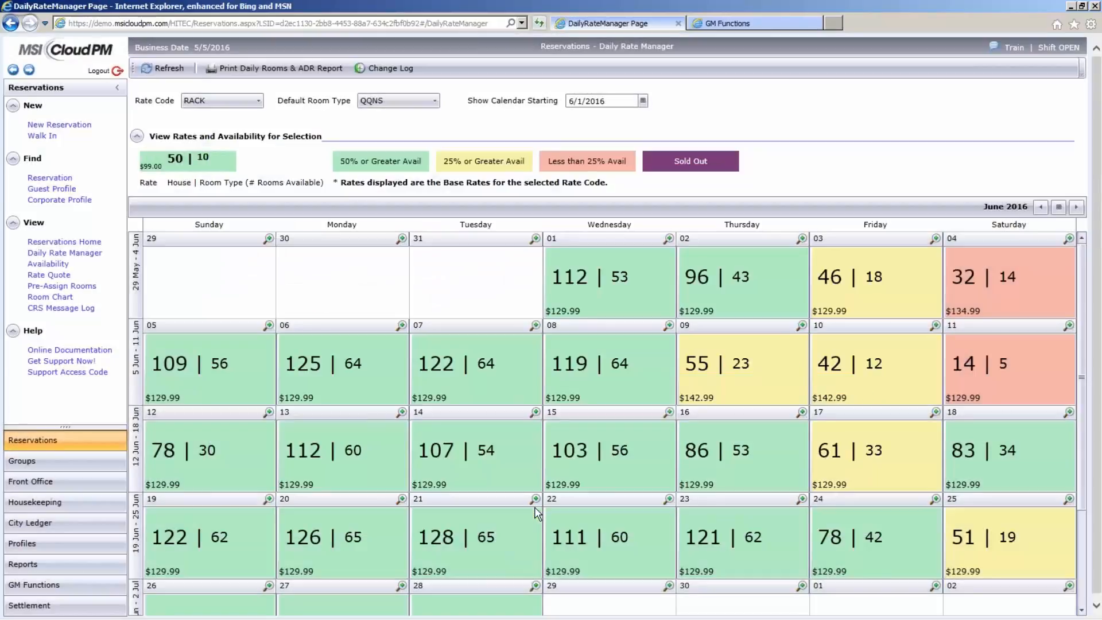
- View the printable Daily Rooms & ADR report, close it, and return to the Daily Rate Manager
left_click(304, 69)
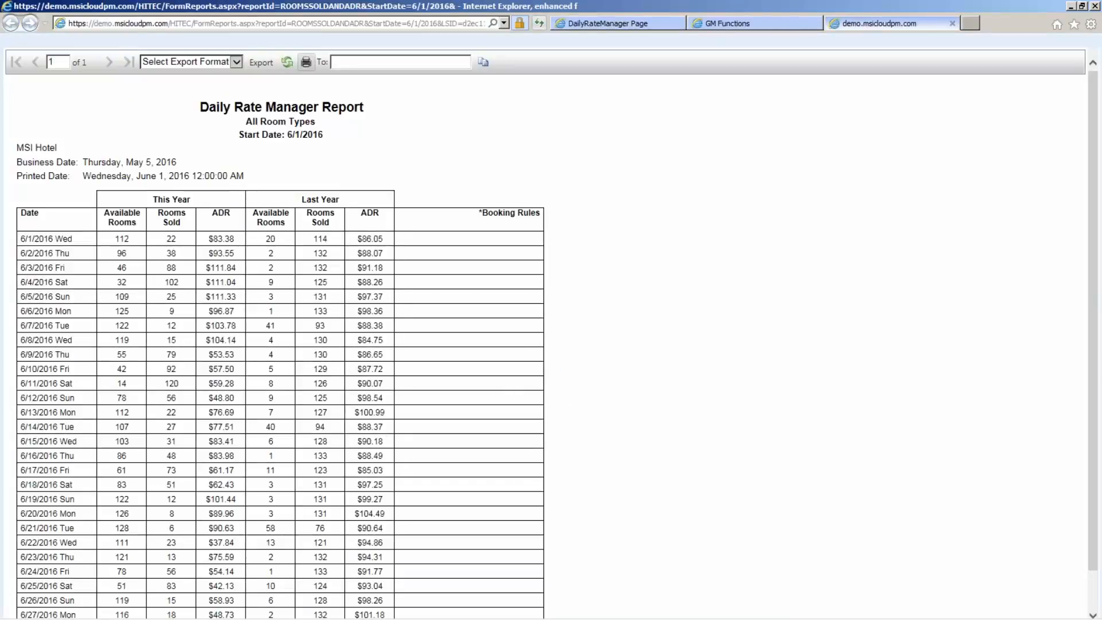
left_click(952, 23)
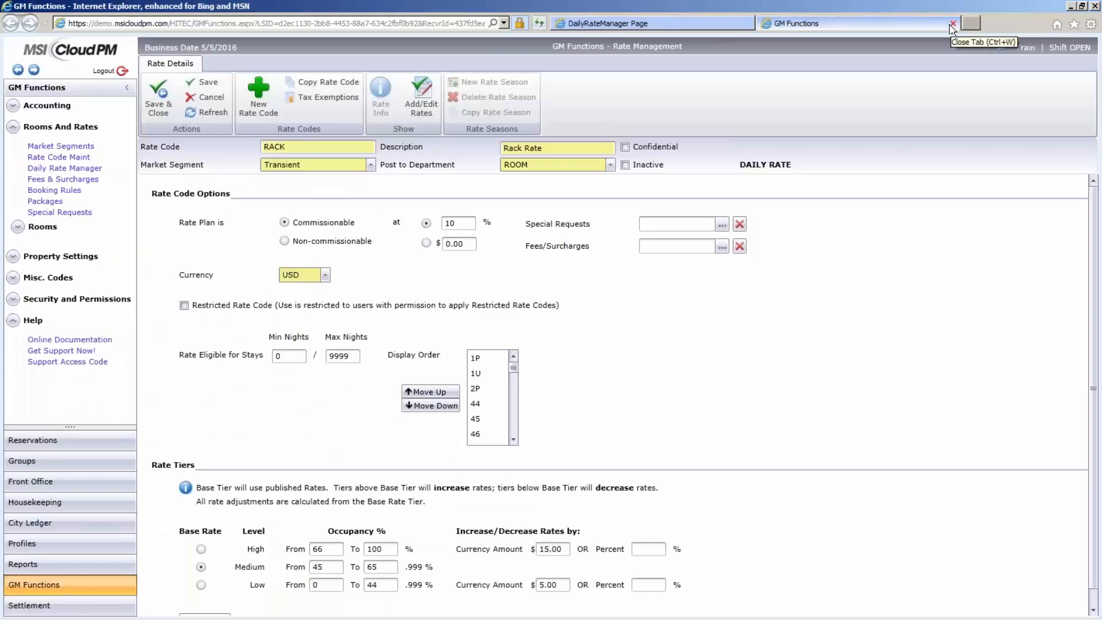
left_click(669, 26)
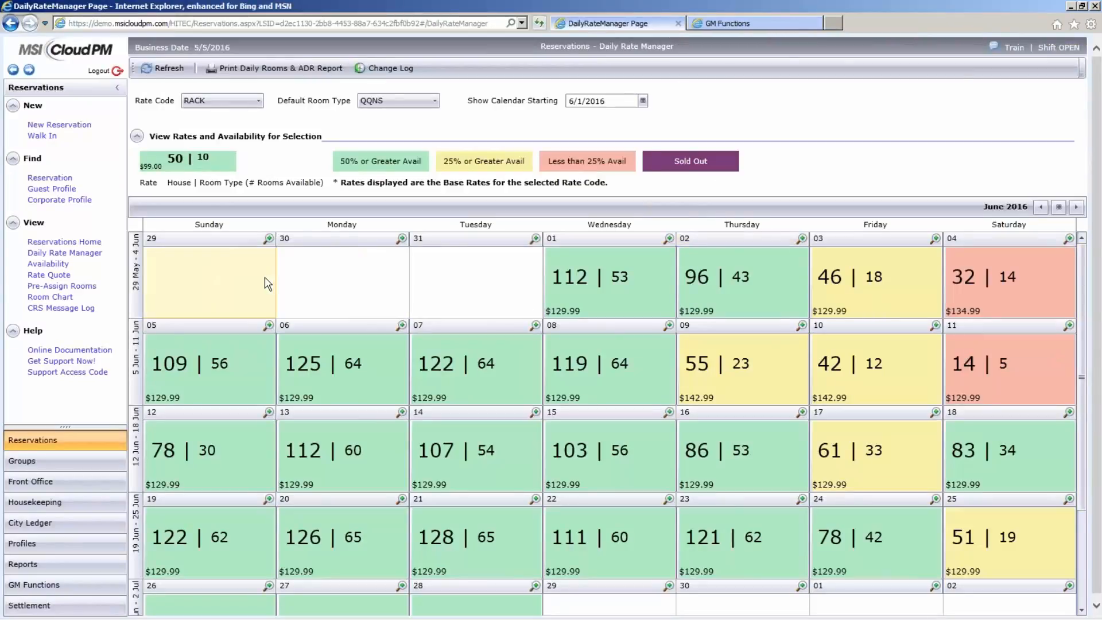
- Open the Rate Quote in Reservations and set the length of stay to 2 nights
left_click(49, 275)
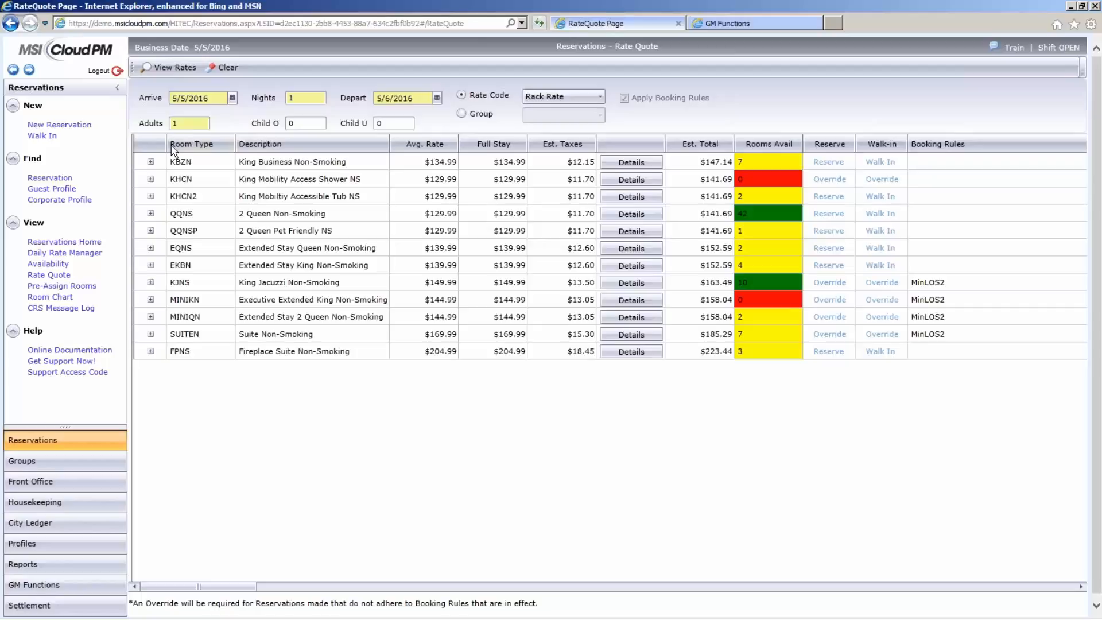
double_click(297, 98)
type("2")
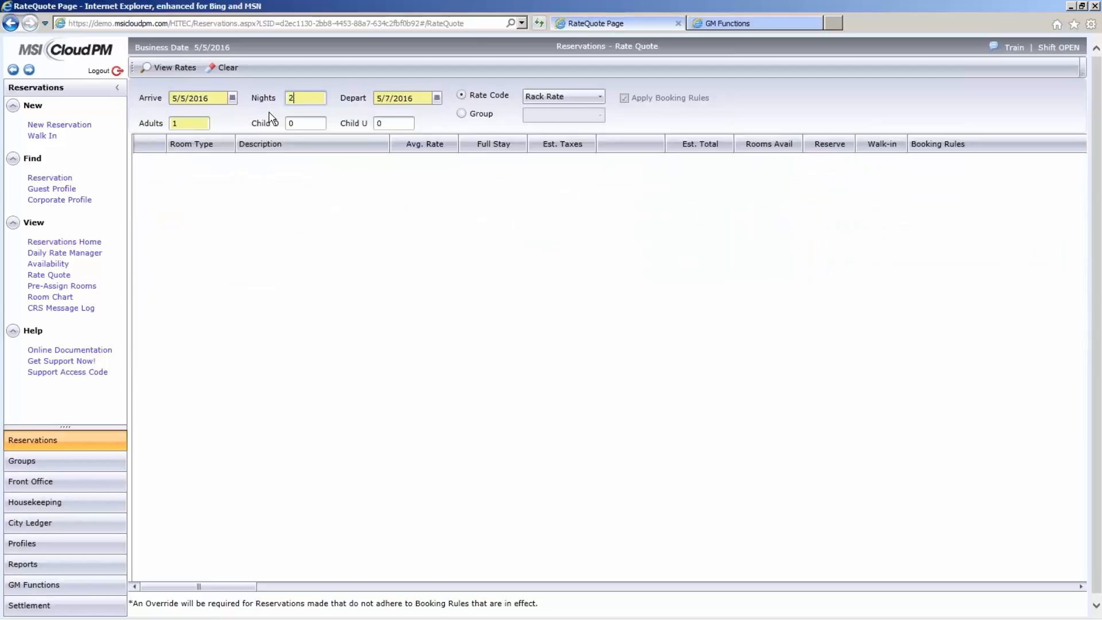
key("Tab")
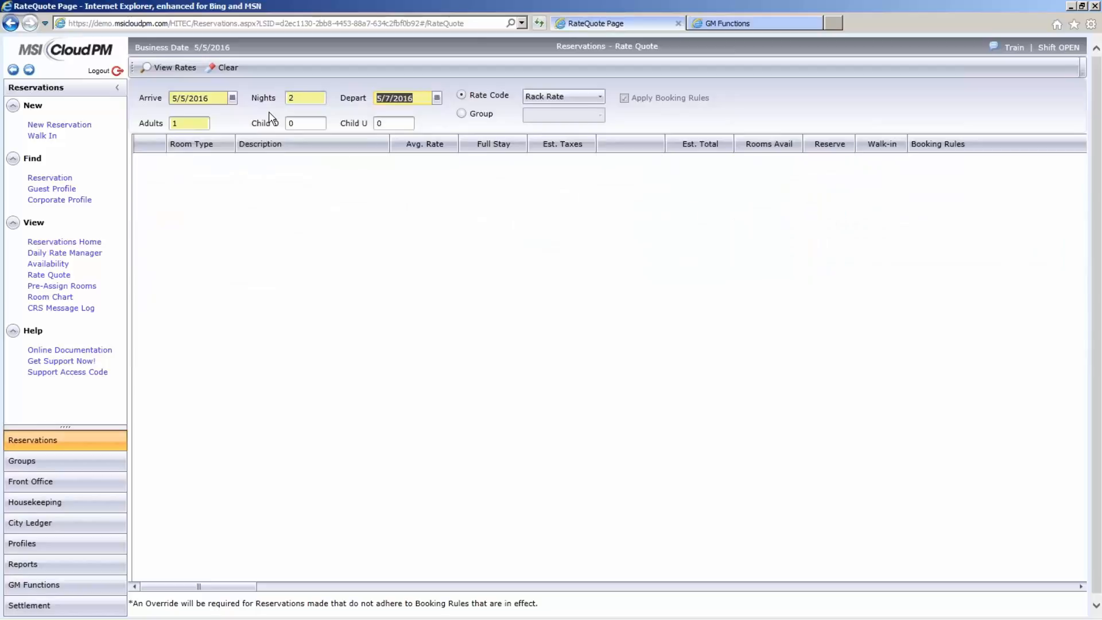
- Select the AAA Member Rate for 2 adults and view the quoted rates
left_click(600, 99)
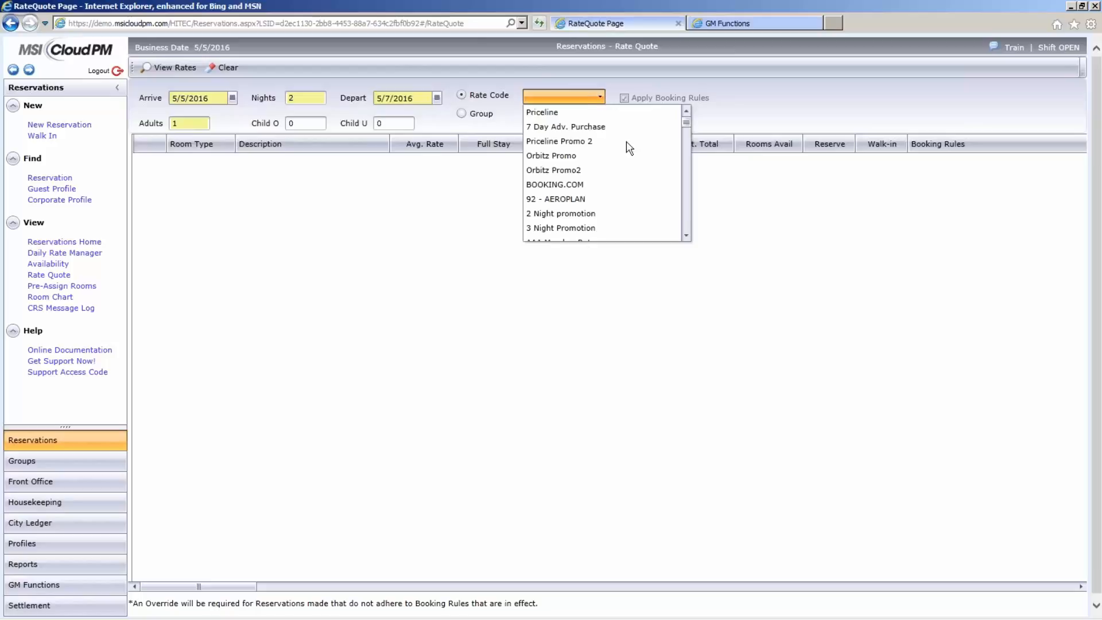
left_click(687, 236)
left_click(687, 236)
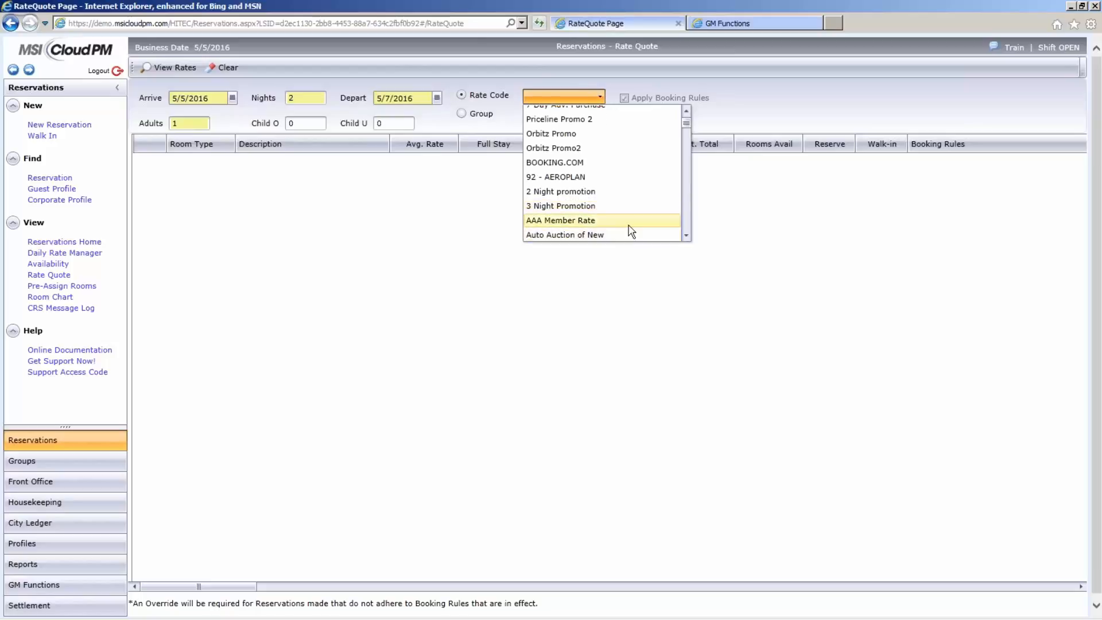
left_click(627, 227)
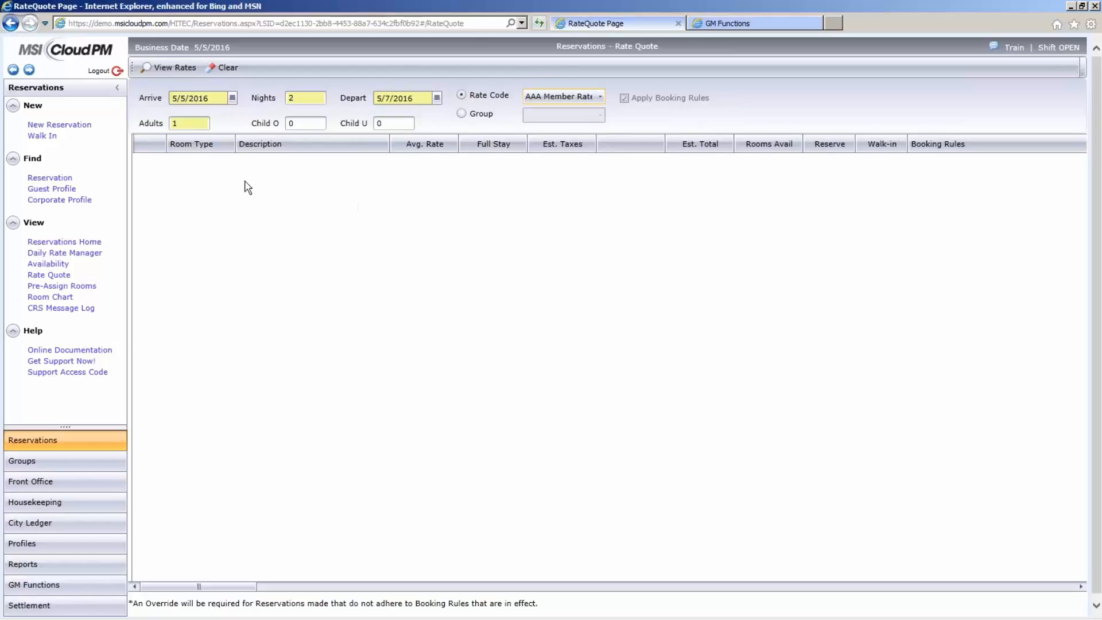
double_click(174, 123)
type("2")
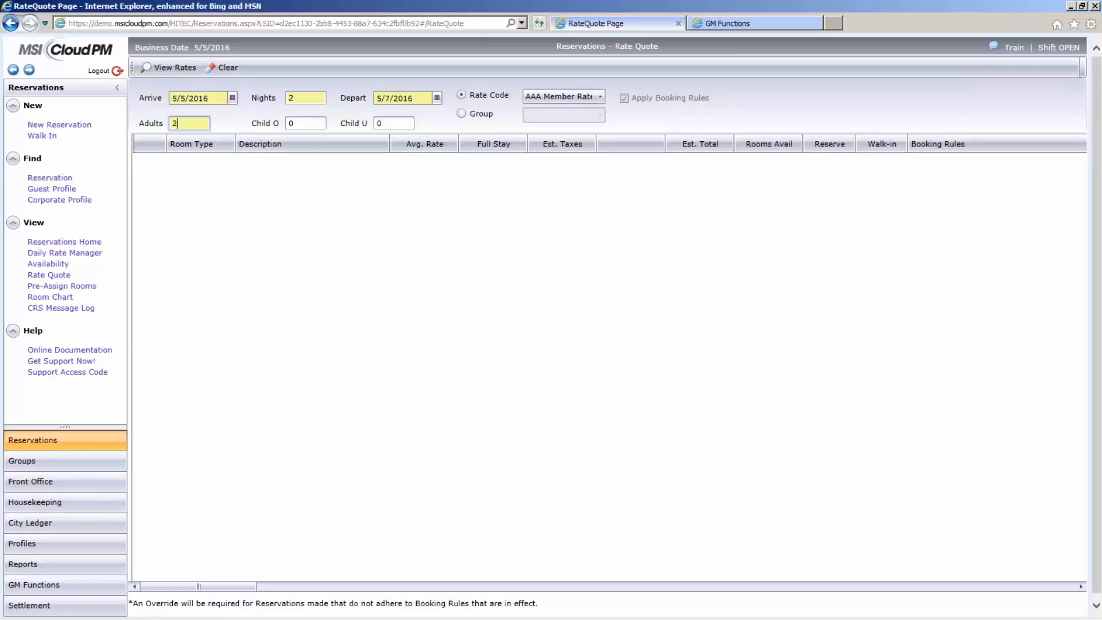
left_click(168, 68)
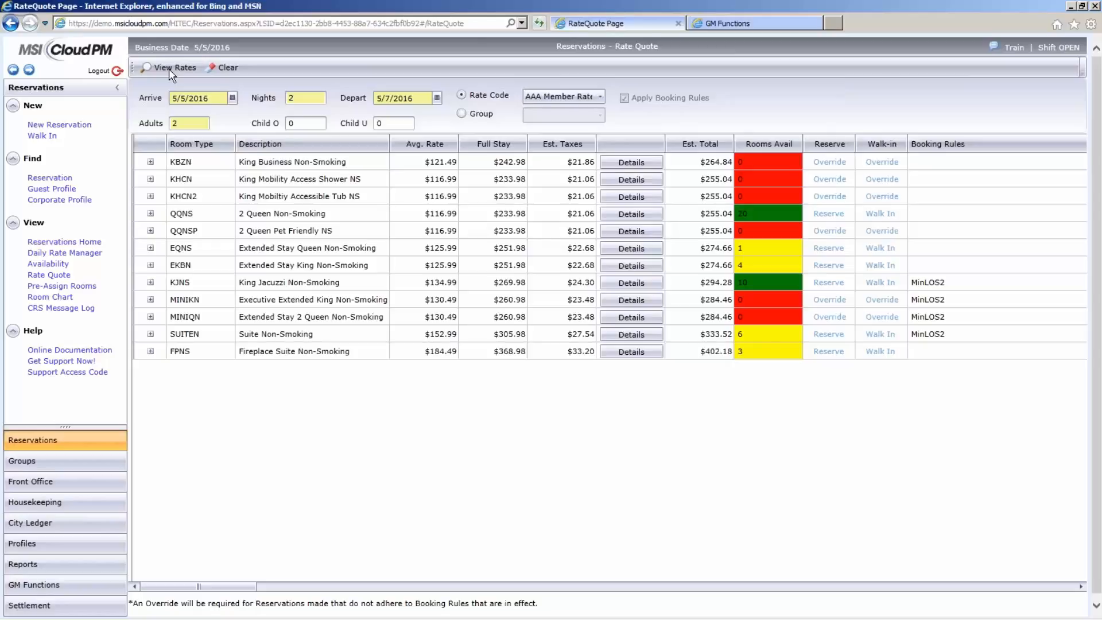
- Examine the QQNS room type's daily rates and its rate details in the quote
left_click(150, 214)
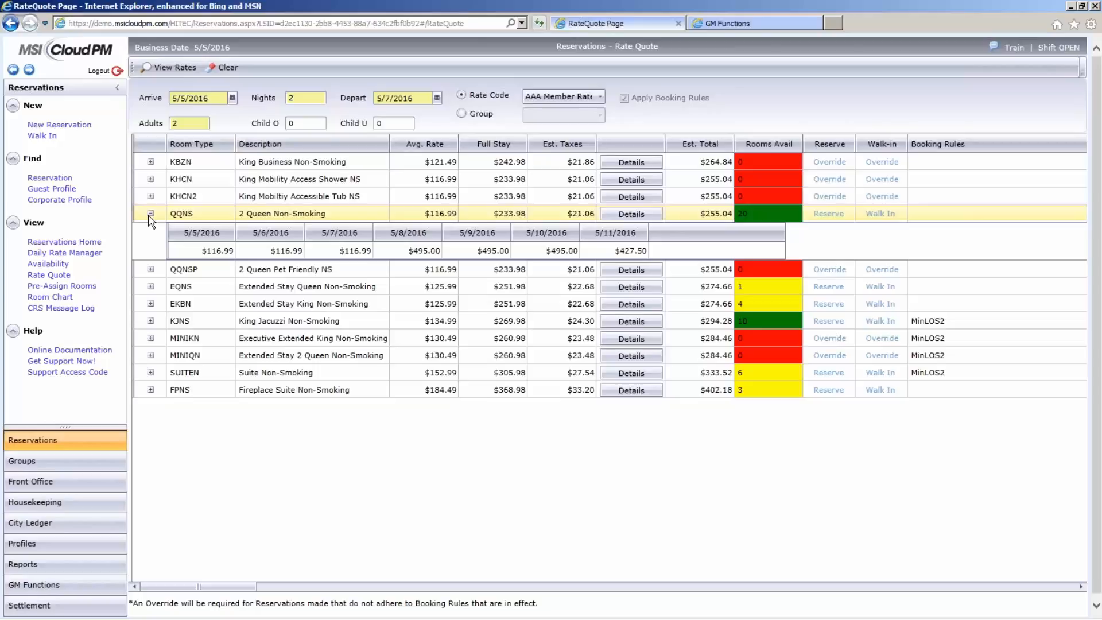
left_click(150, 214)
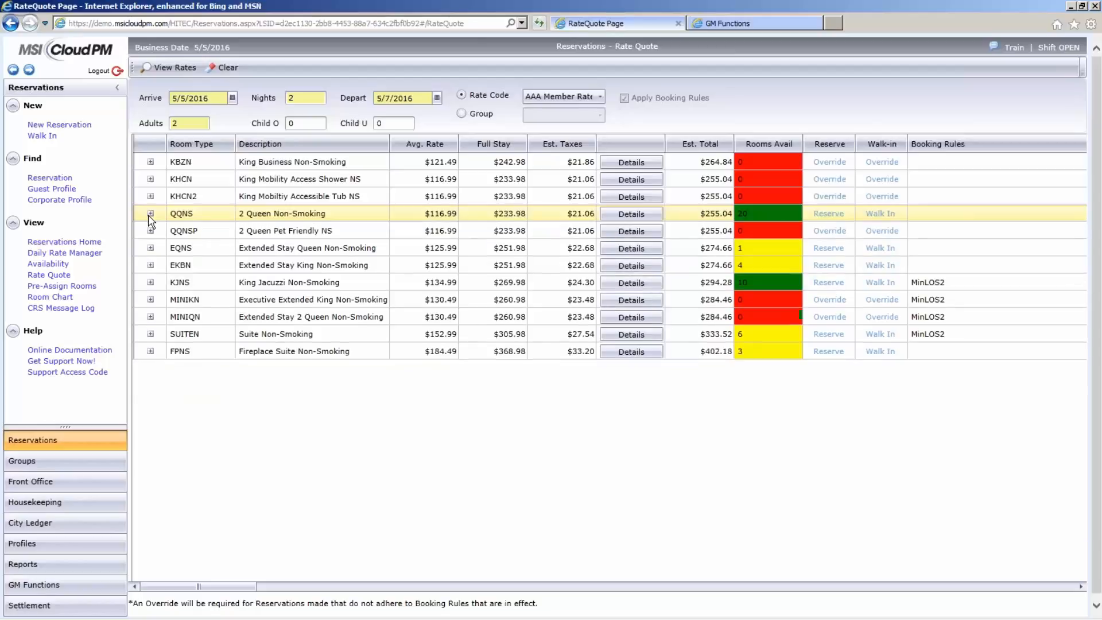
left_click(646, 219)
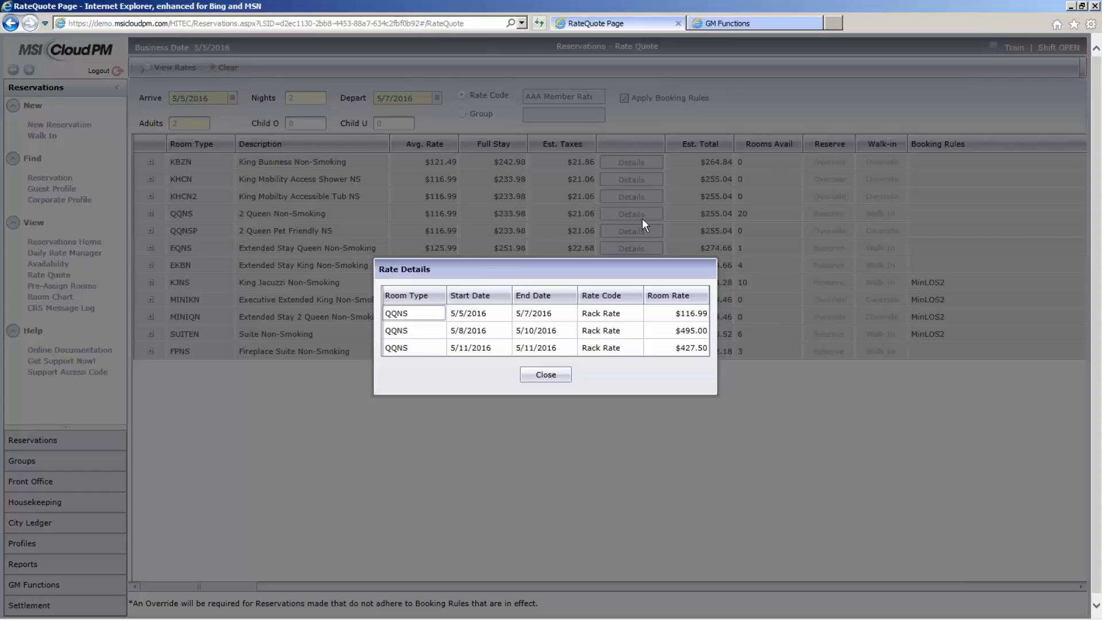
left_click(545, 375)
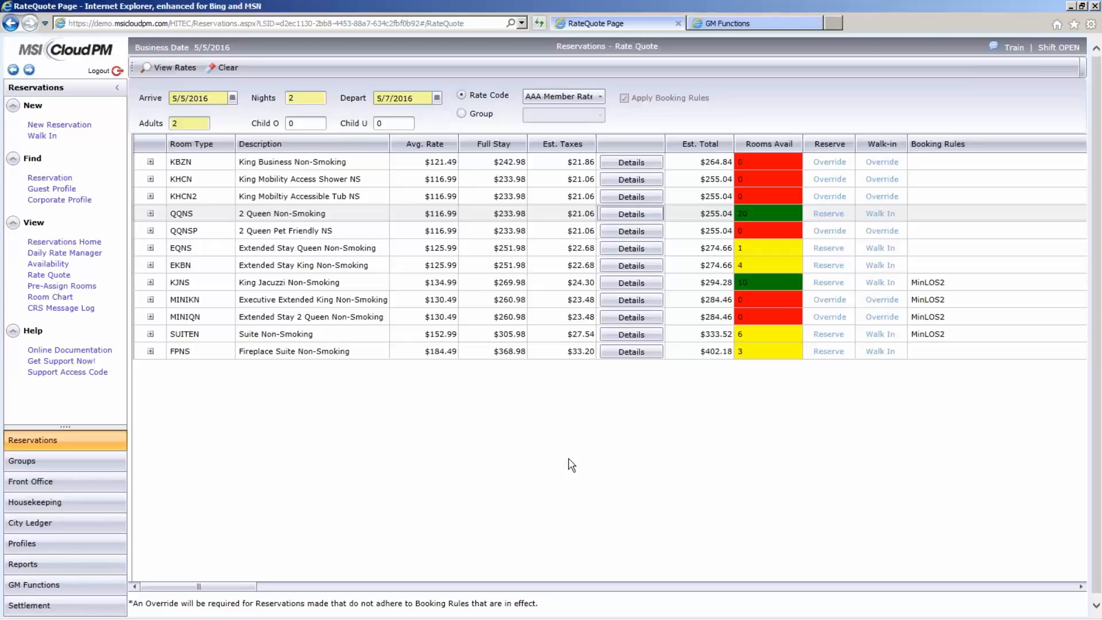
- Start a new reservation and choose the MINIKN (Executive Extended King Non-Smoking) room type
left_click(62, 125)
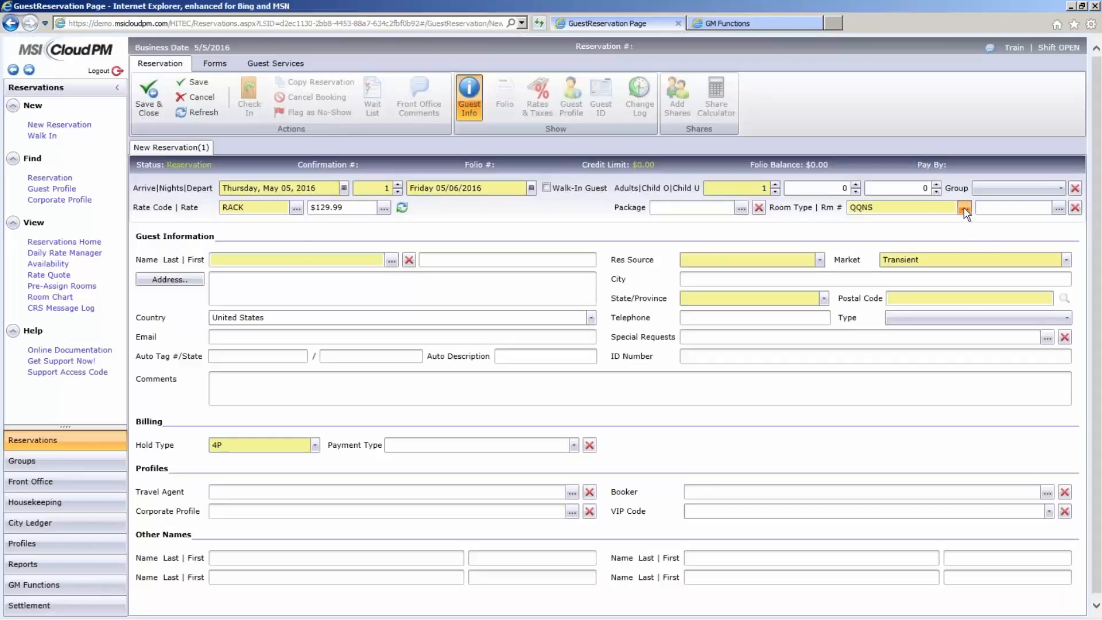
left_click(963, 207)
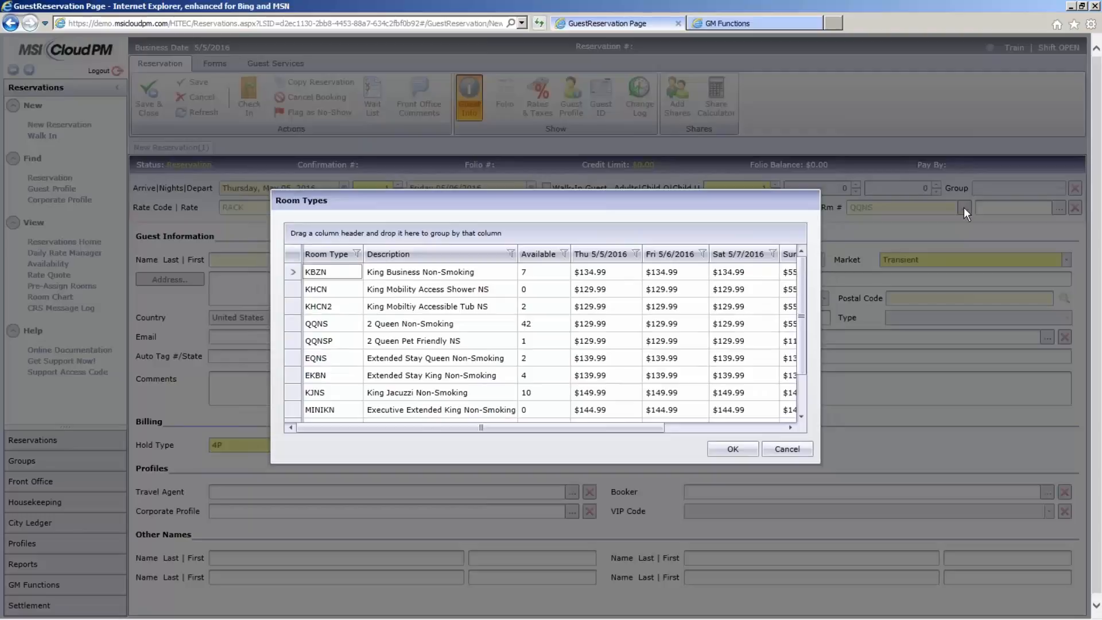
left_click(489, 409)
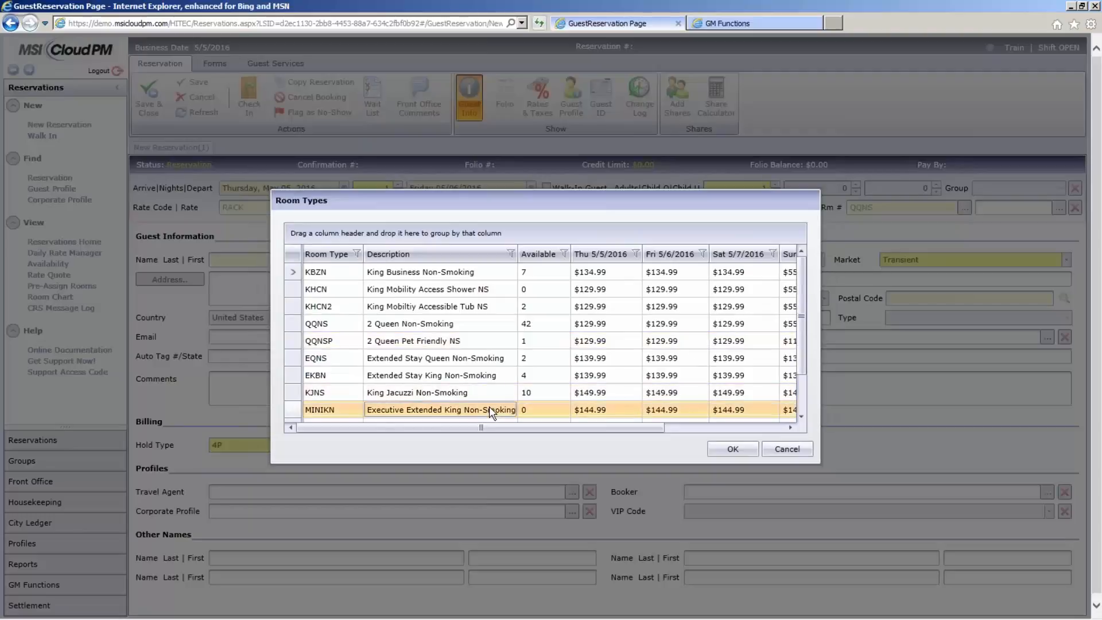
left_click(727, 452)
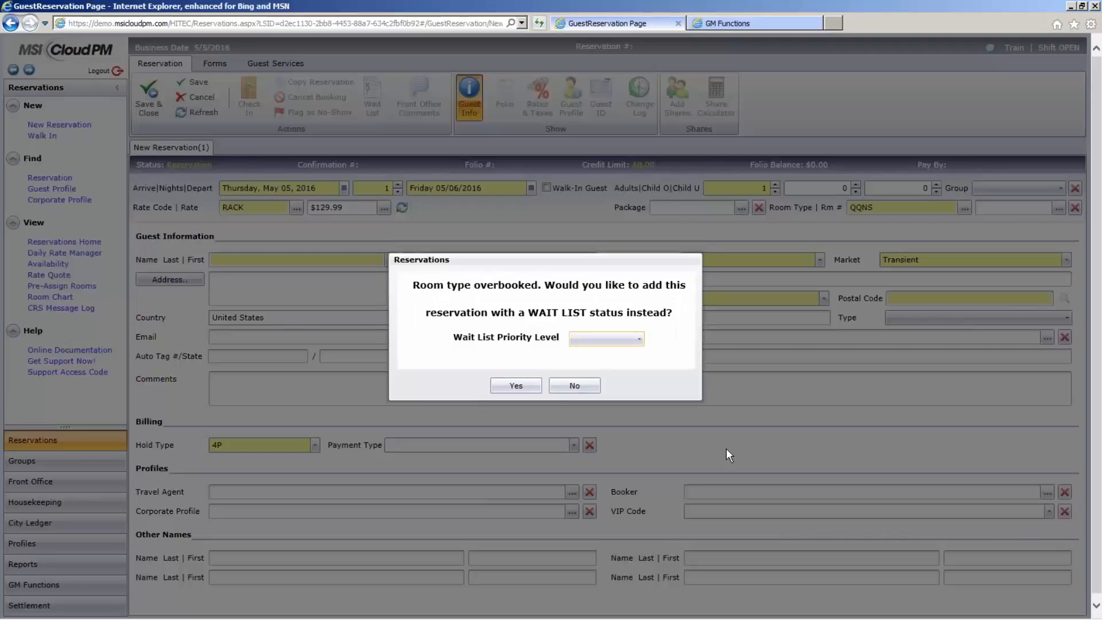
- Accept wait-list status for the overbooked room type with High Priority as the priority level
left_click(640, 342)
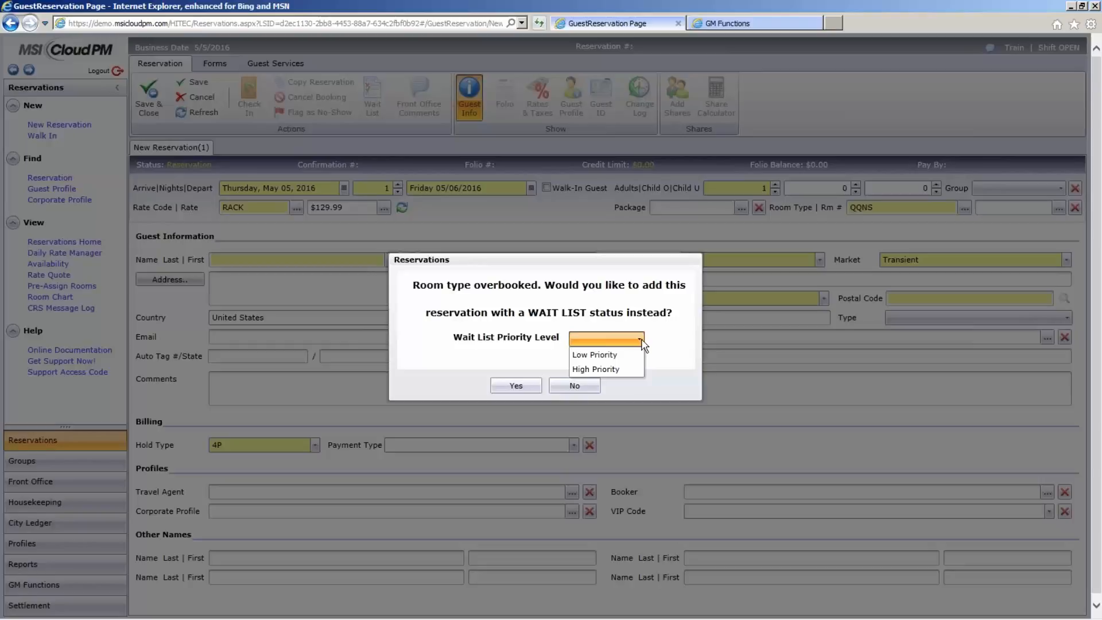
left_click(631, 370)
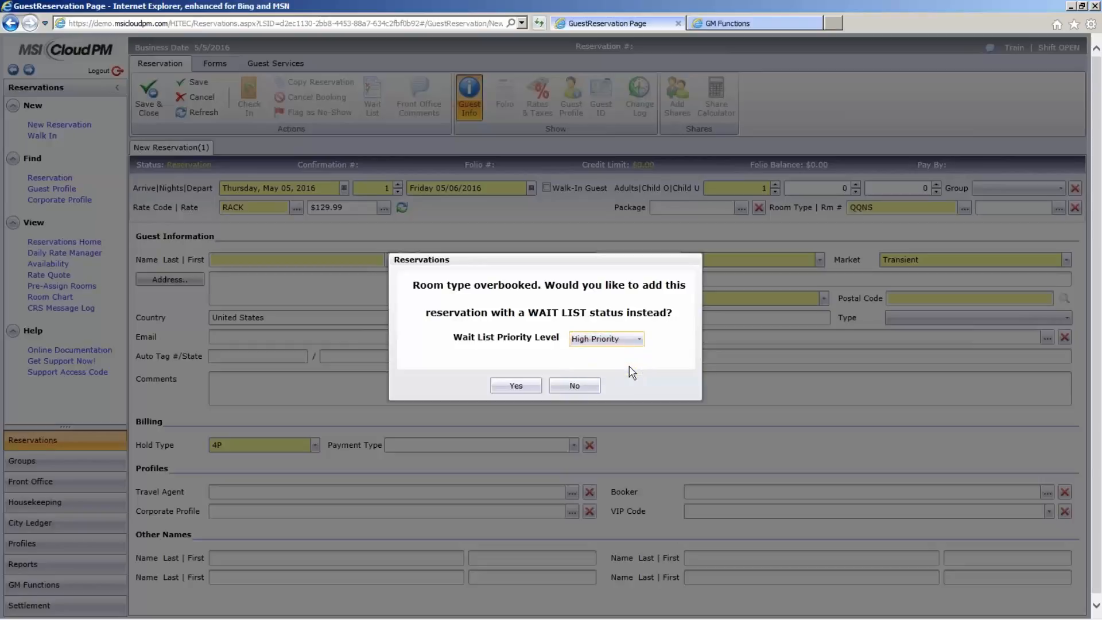
left_click(515, 386)
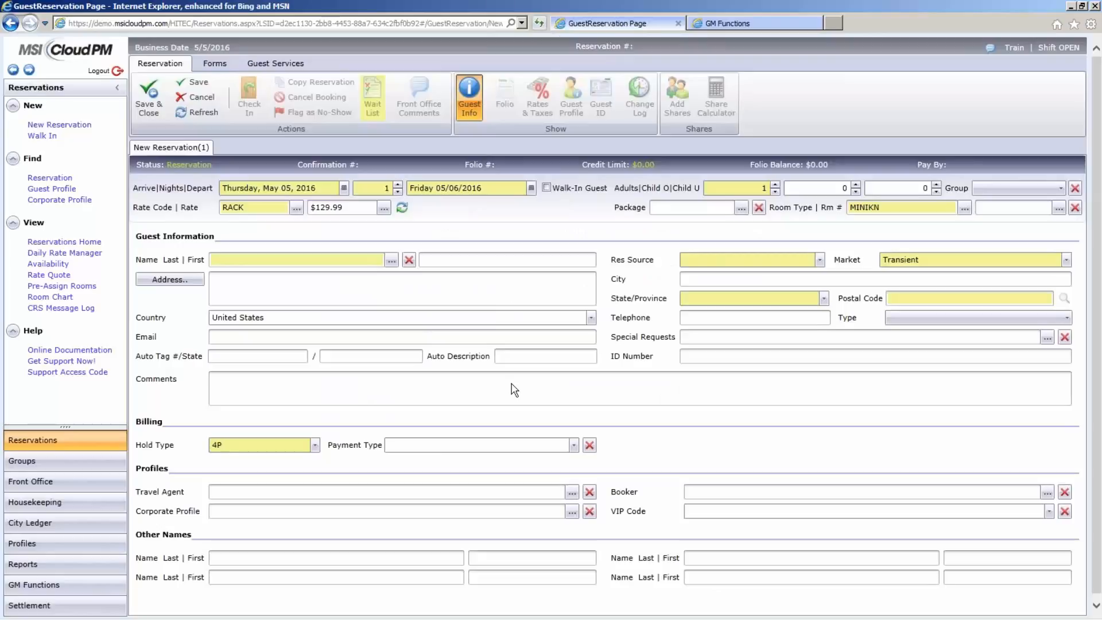
- Enter the guest's last and first name, search for the matching guest profile, and apply it to the reservation
left_click(264, 267)
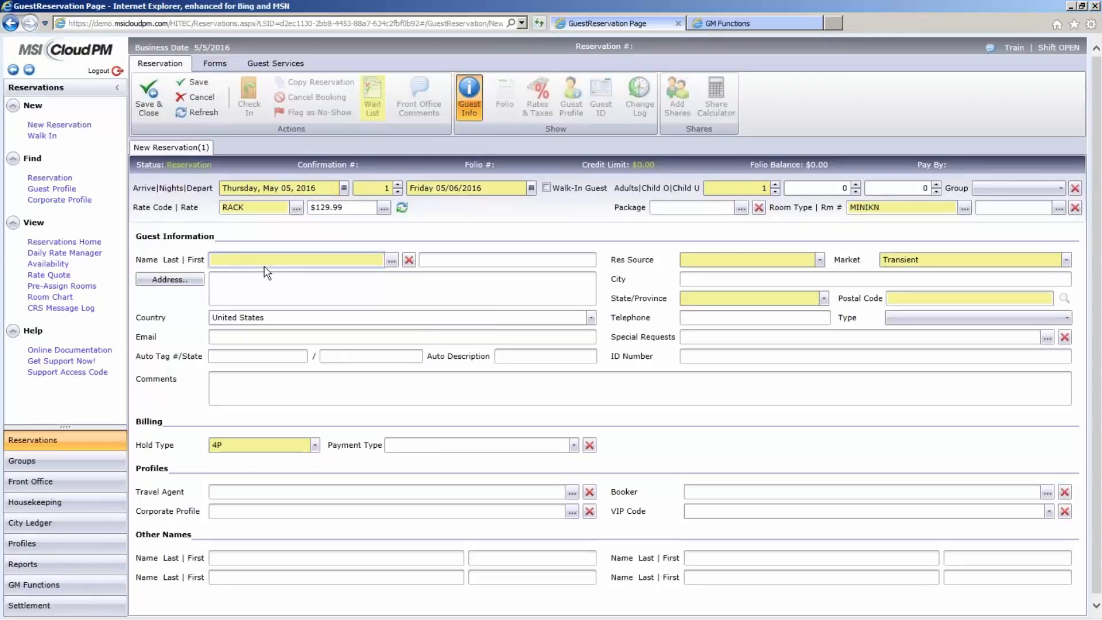
type("Test")
left_click(455, 262)
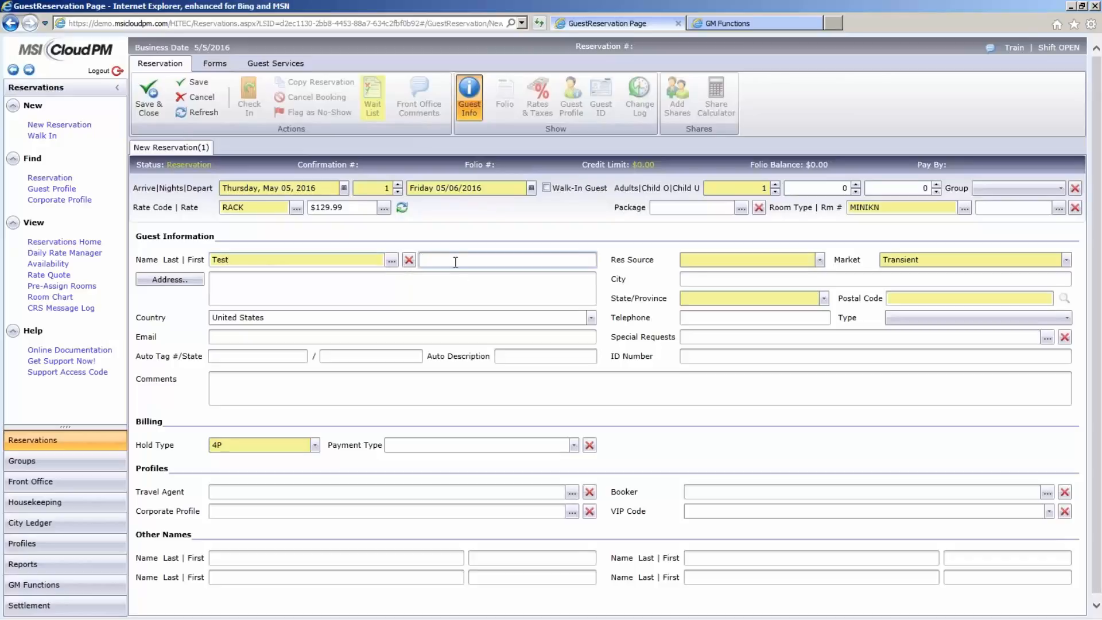
type("Test")
left_click(391, 261)
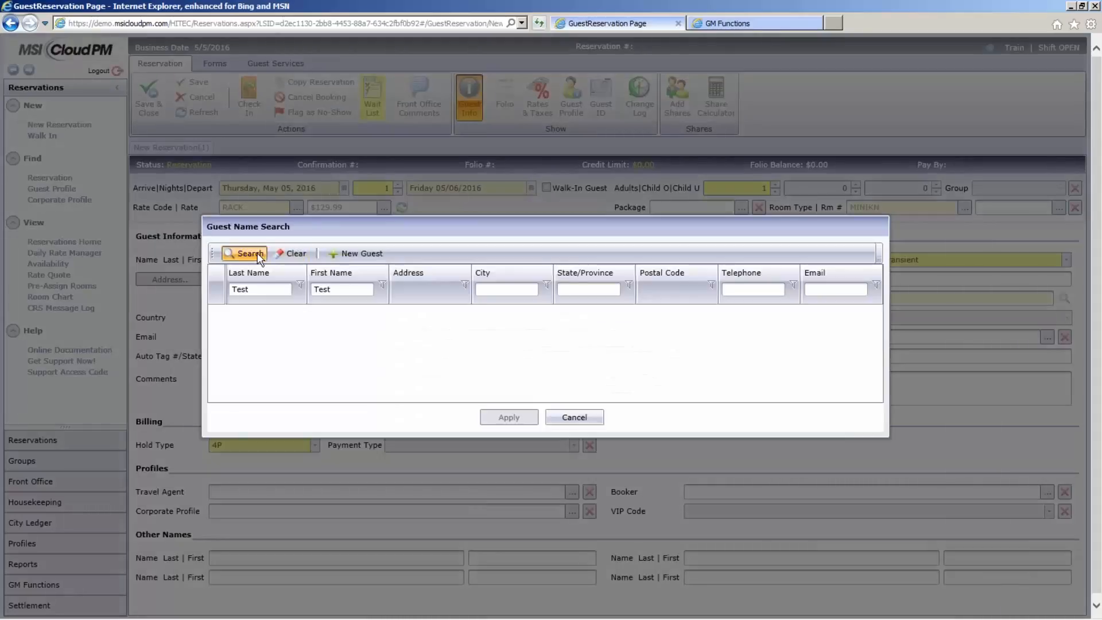
left_click(257, 255)
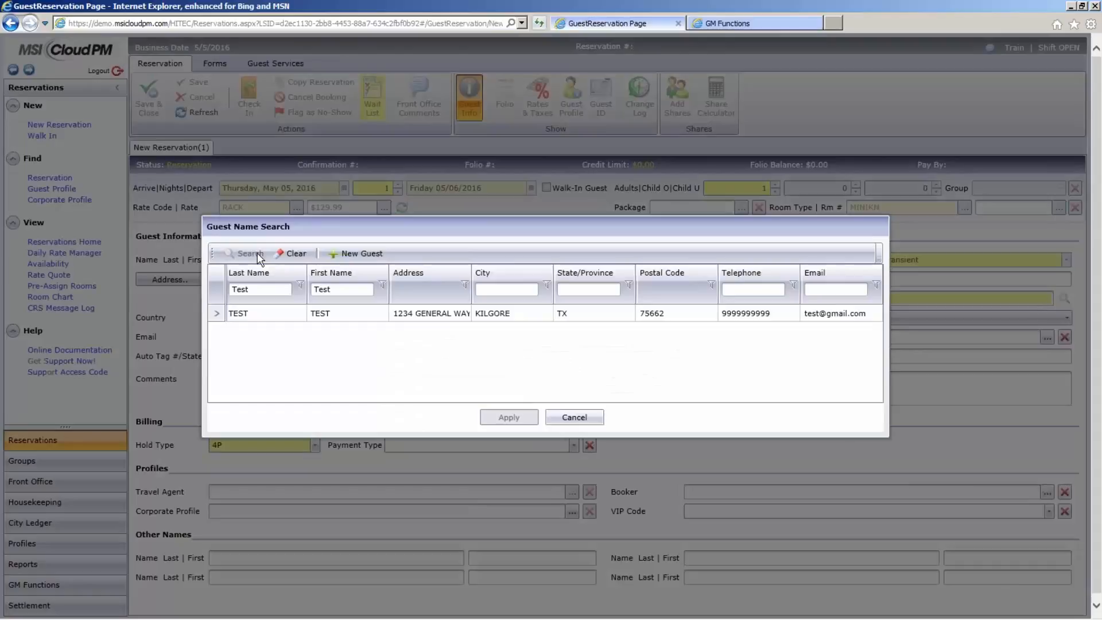
double_click(430, 315)
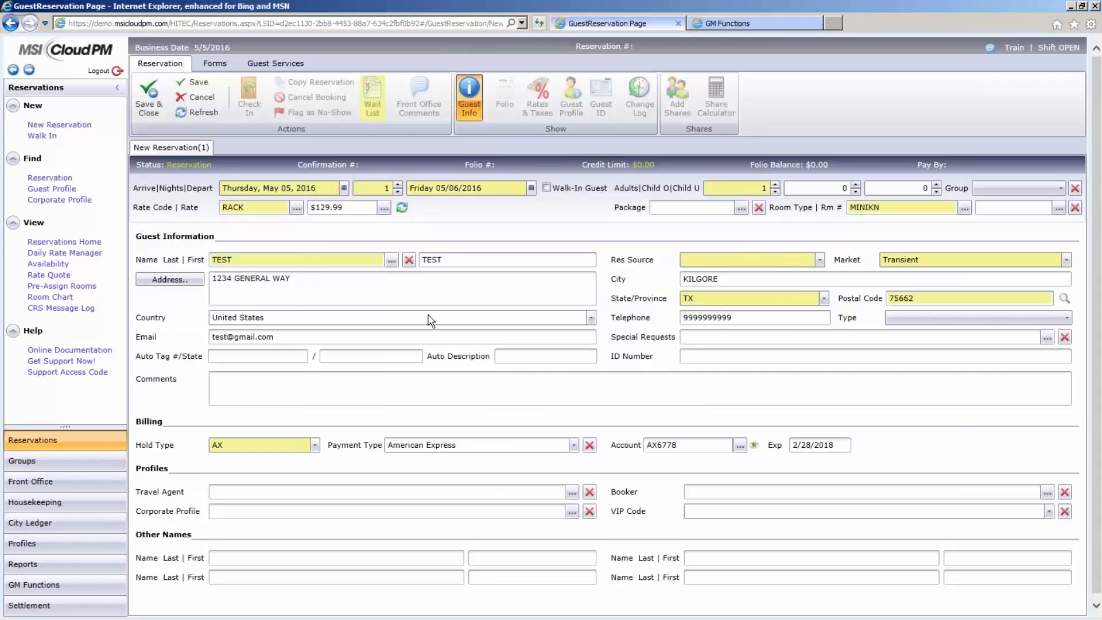
- Set the reservation source to Phone and save the wait-listed reservation
left_click(819, 261)
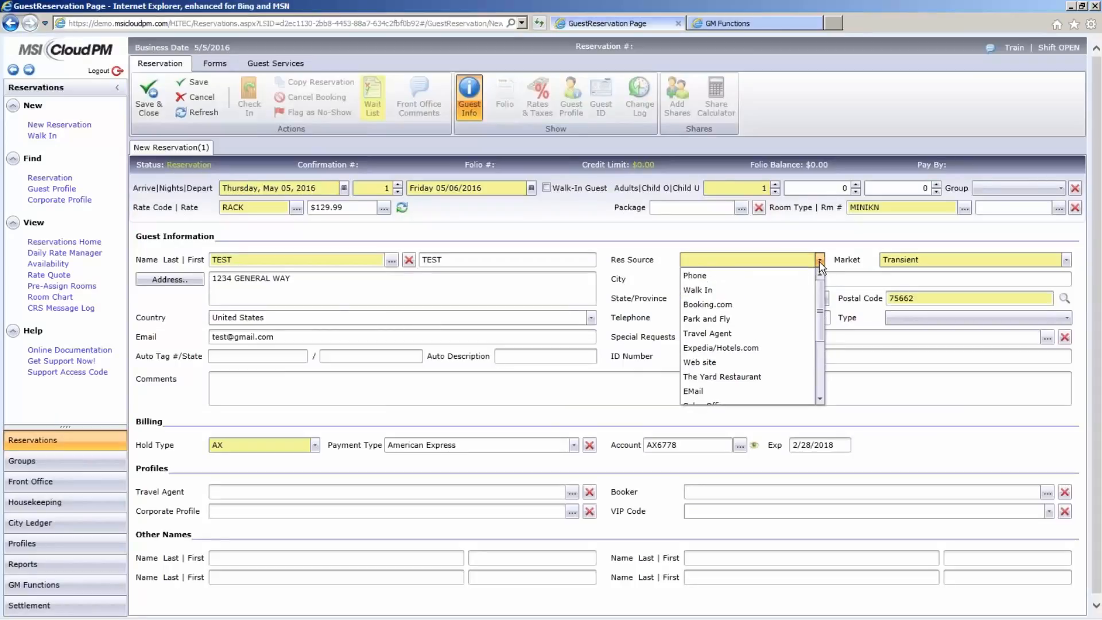
left_click(694, 275)
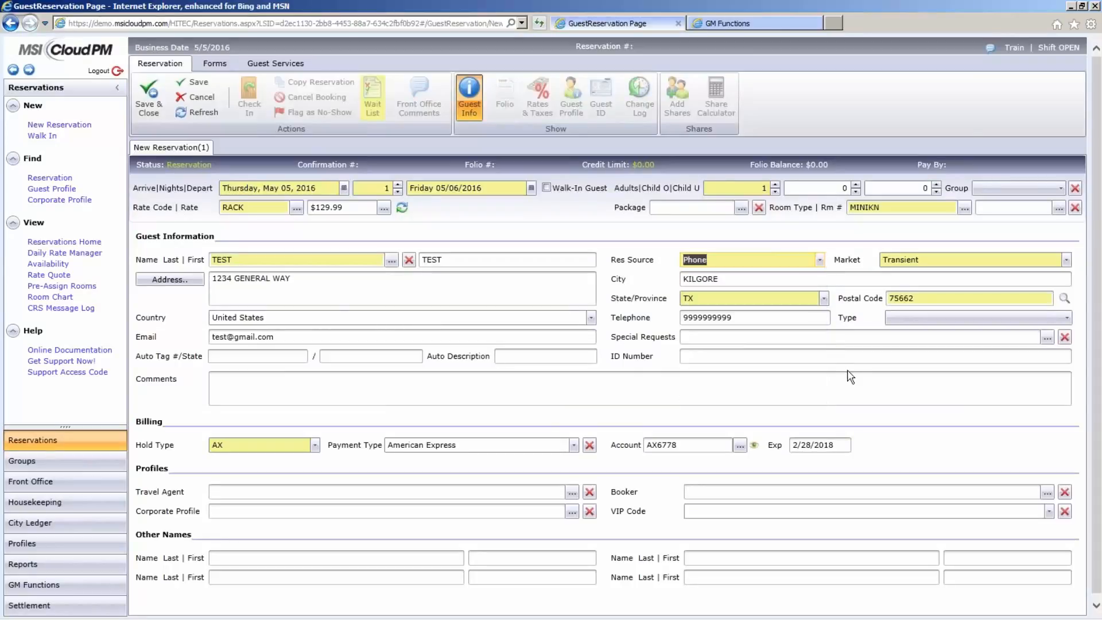
left_click(198, 83)
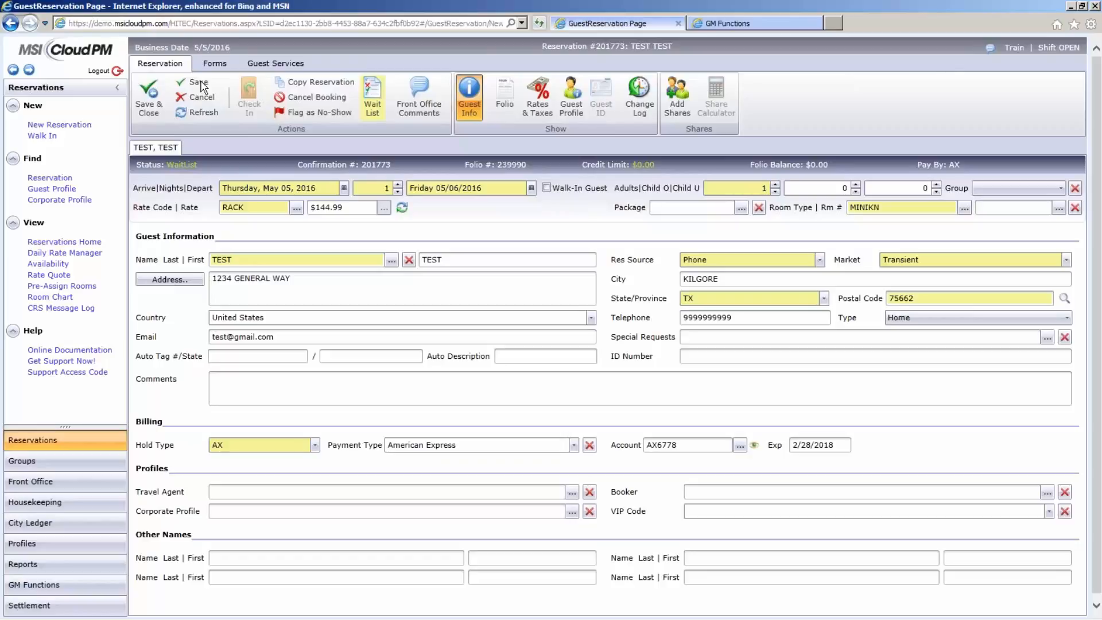
- Move the reservation from wait-list to reserved status and save it
left_click(376, 98)
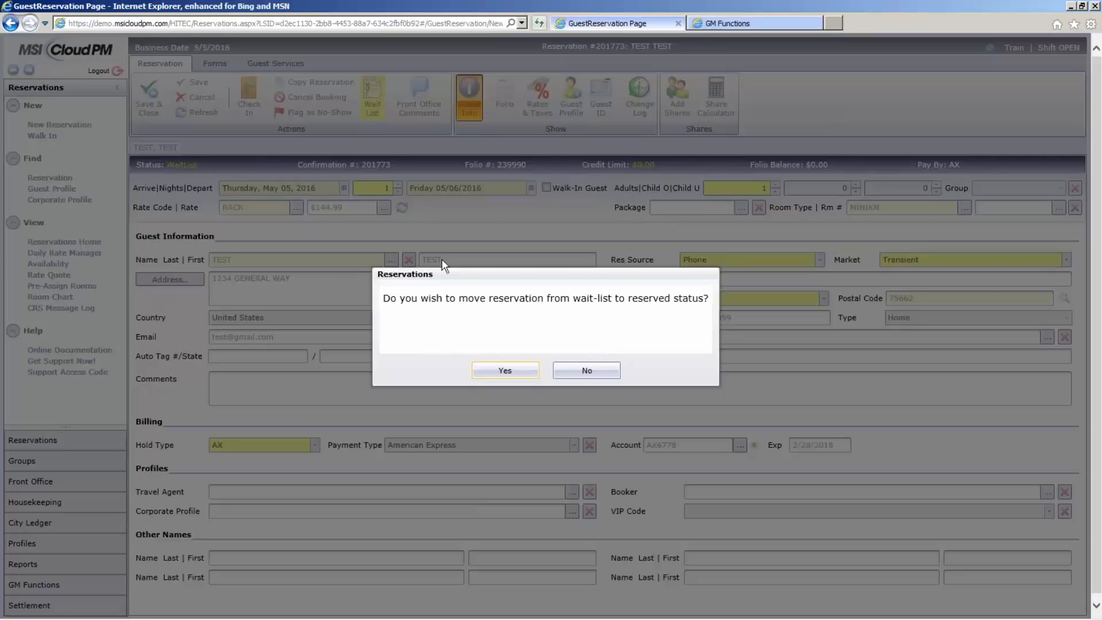
left_click(502, 373)
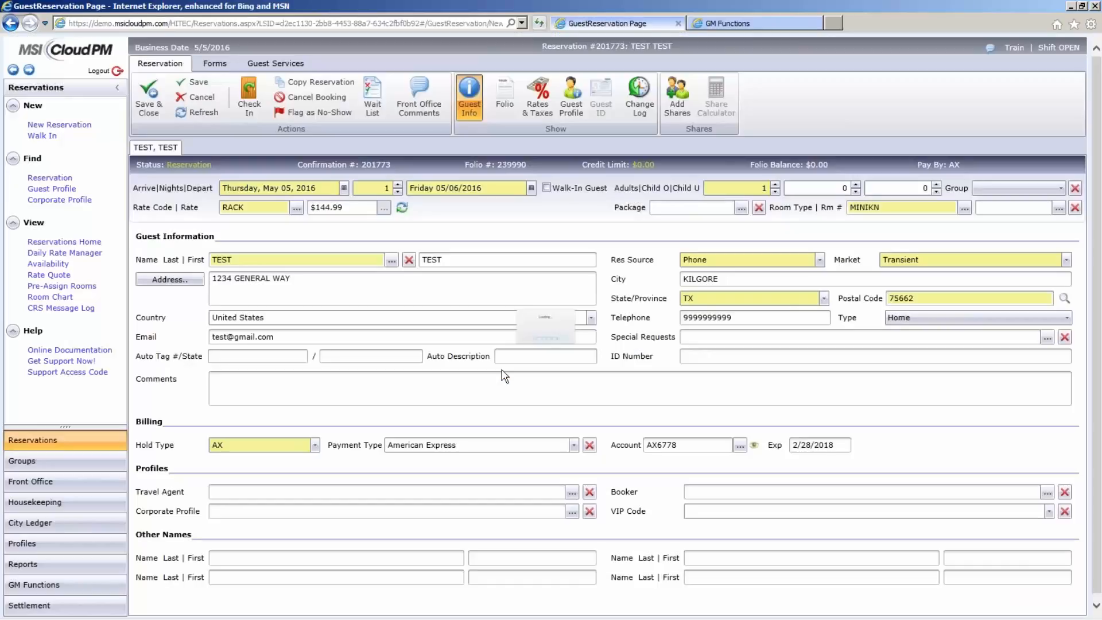
left_click(198, 83)
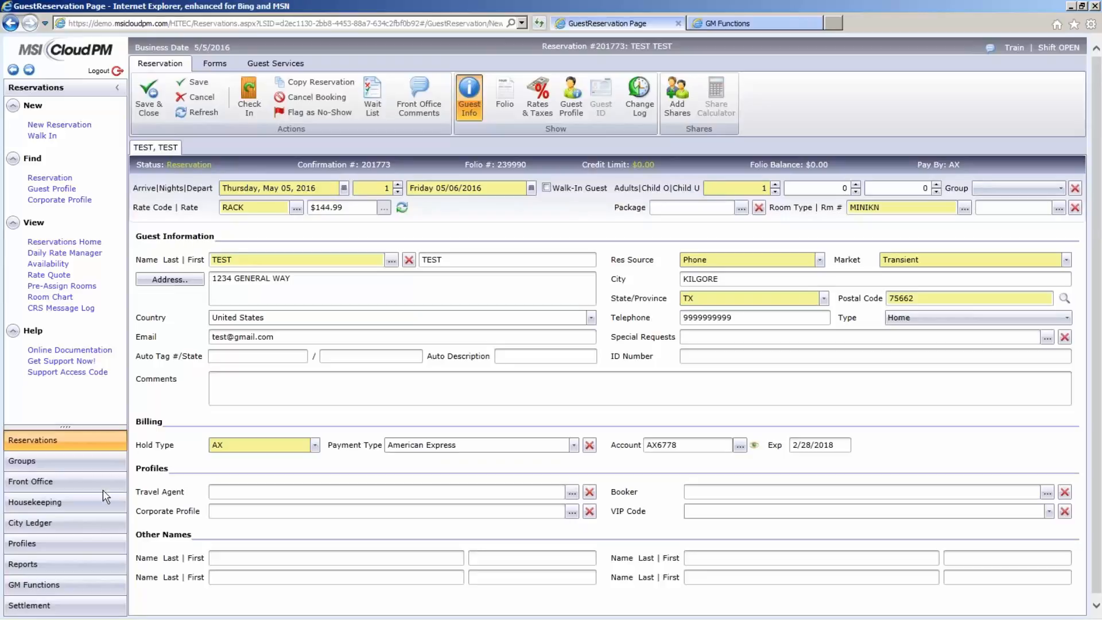
- Open Reports and run the Booking Rules Report from the reservation reports
left_click(67, 560)
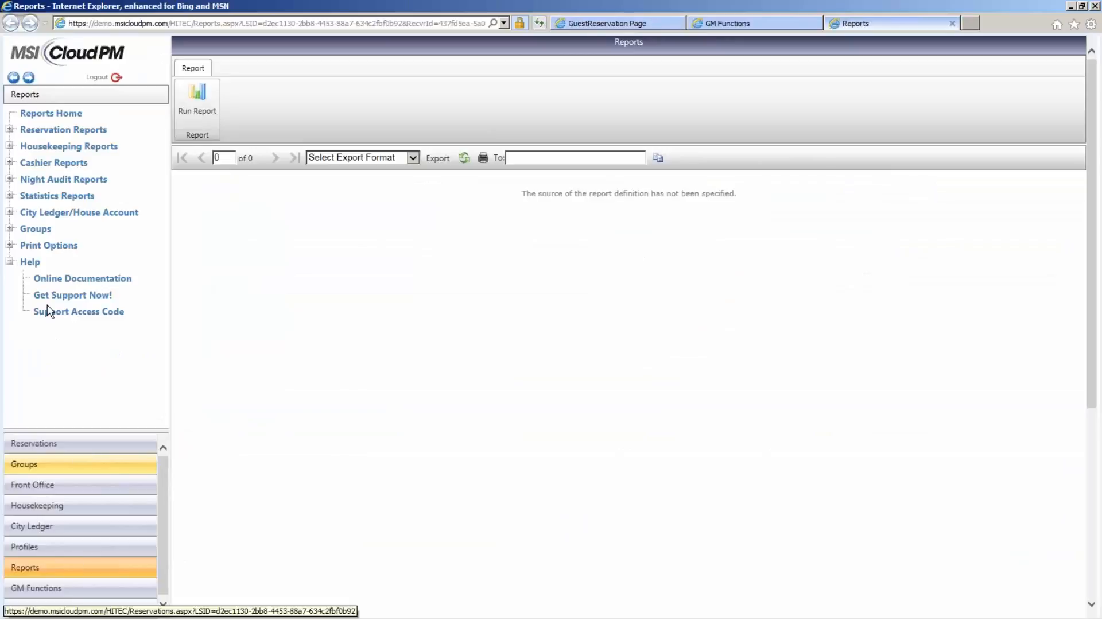
left_click(11, 130)
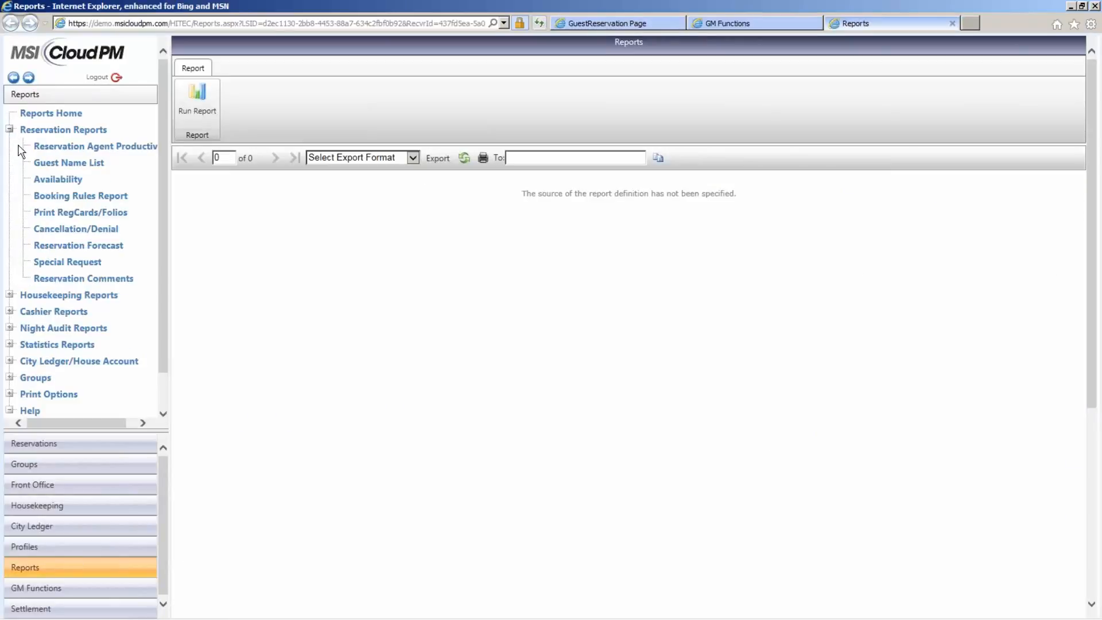
left_click(41, 180)
left_click(45, 197)
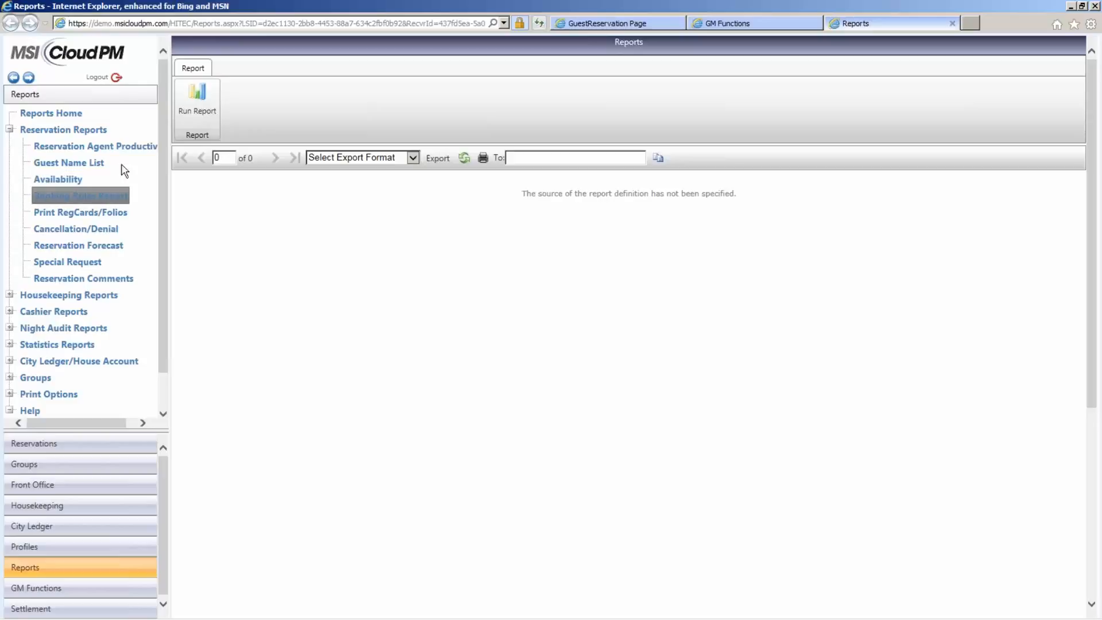
left_click(199, 106)
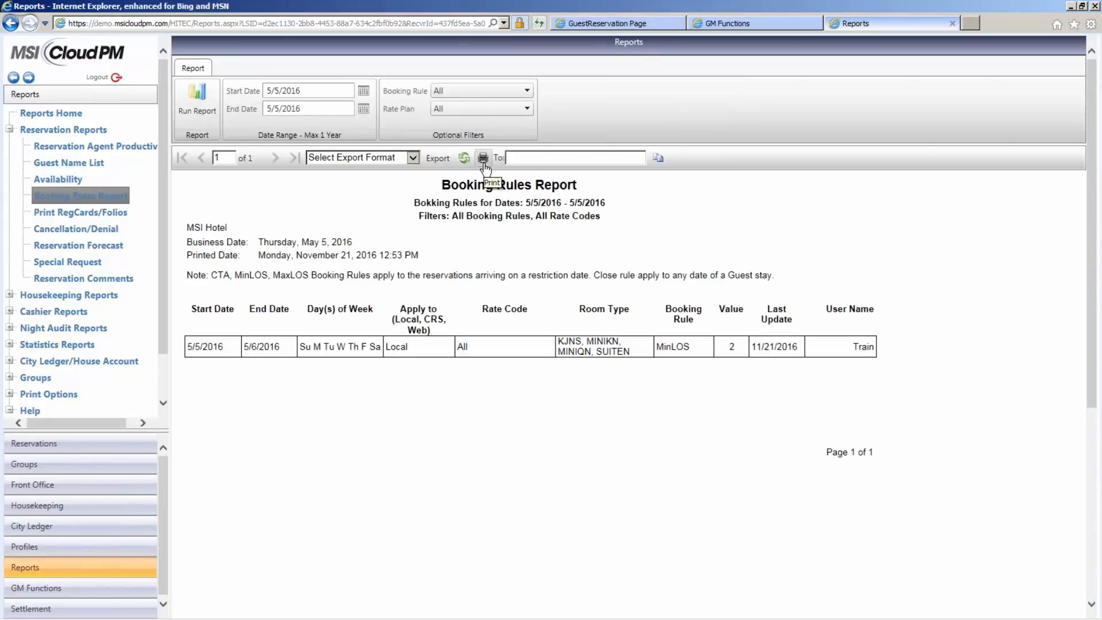
- View the Booking Rules Report's export formats and fill in the recipient's e-mail address
left_click(414, 160)
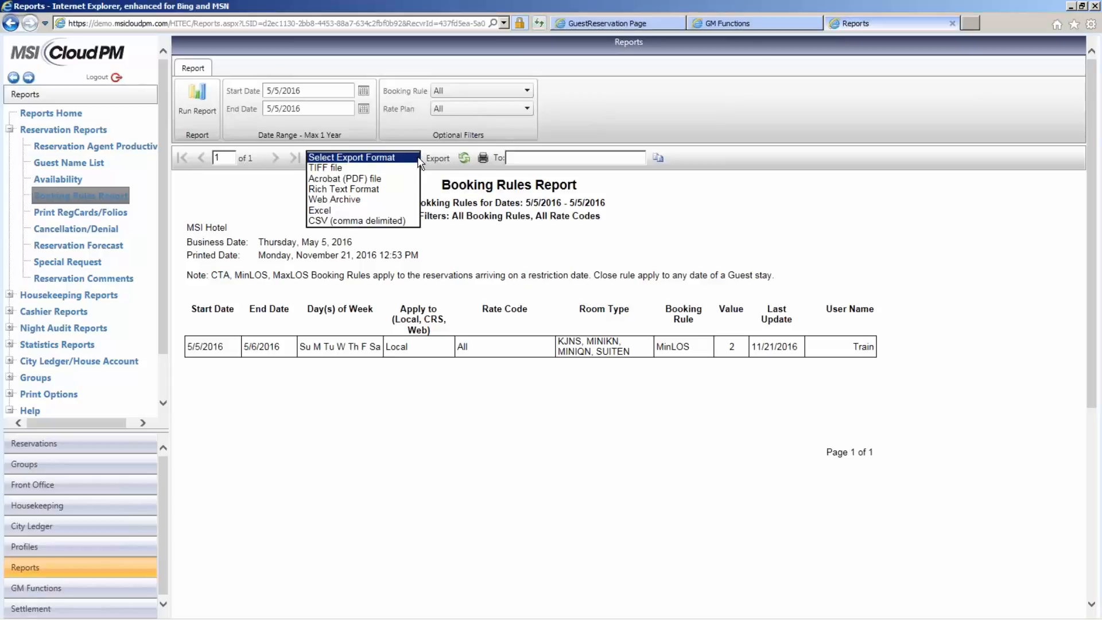
left_click(414, 160)
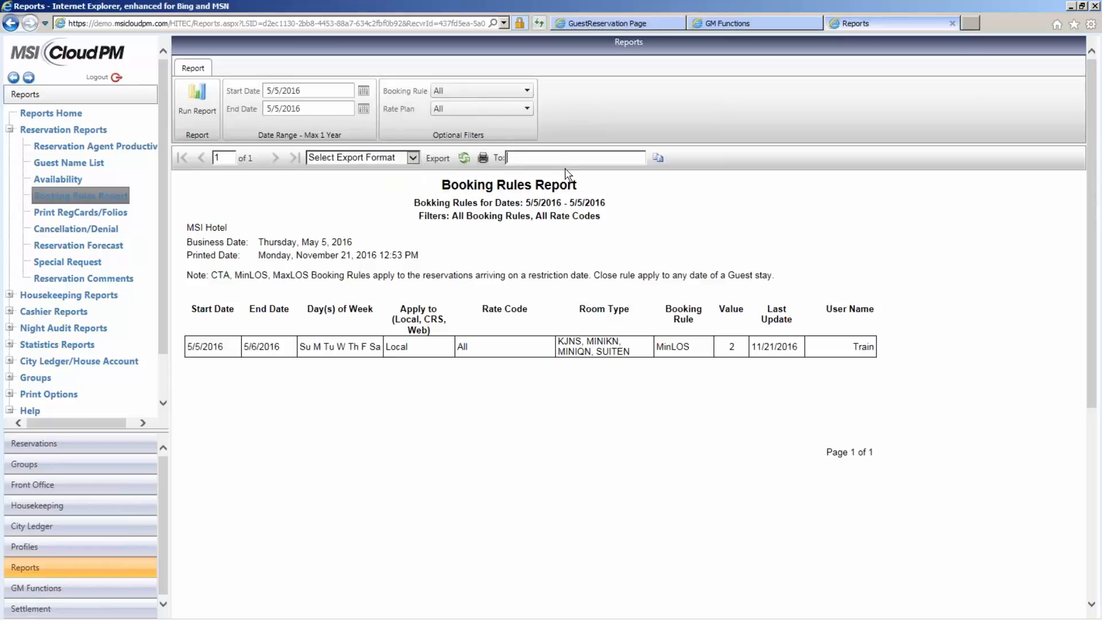
- View the report's booking rule filter options, close the report, and dismiss the mail notification
left_click(527, 92)
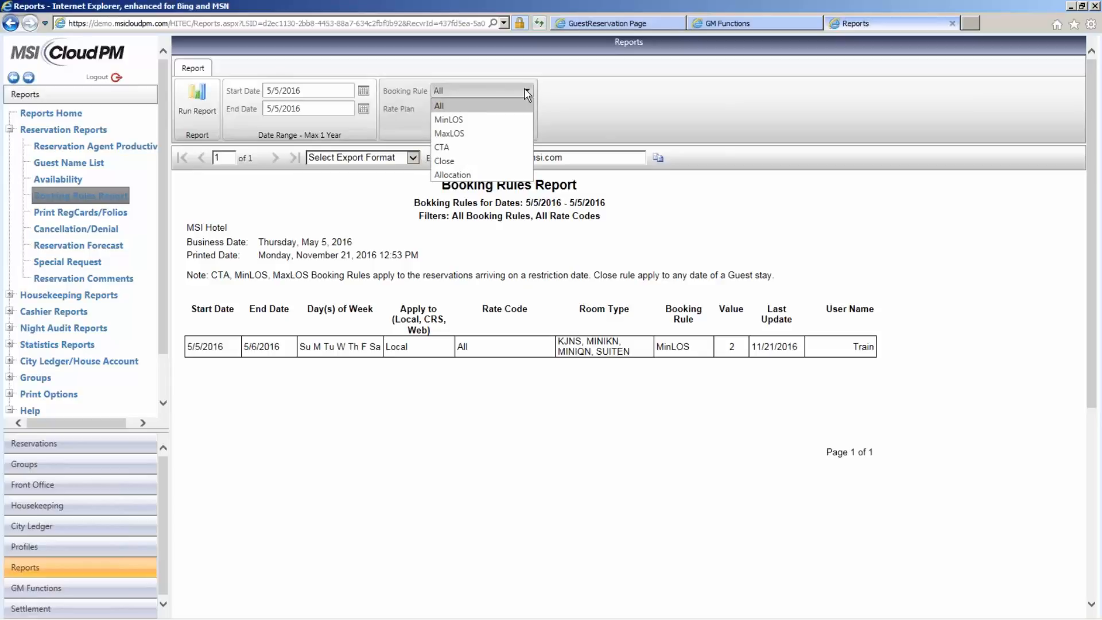
left_click(526, 90)
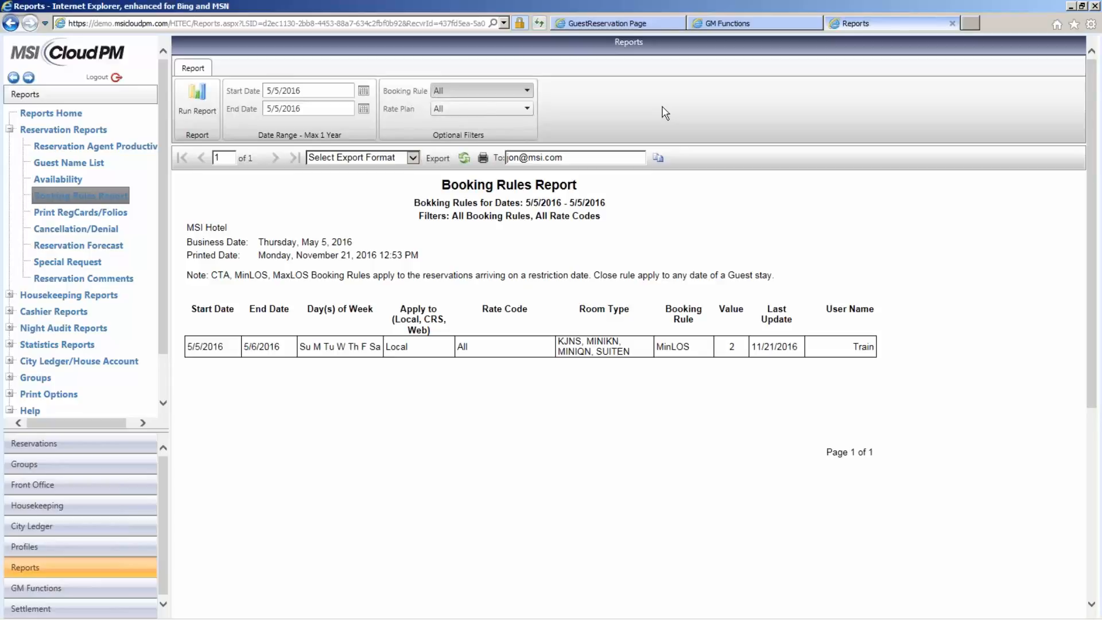
left_click(951, 25)
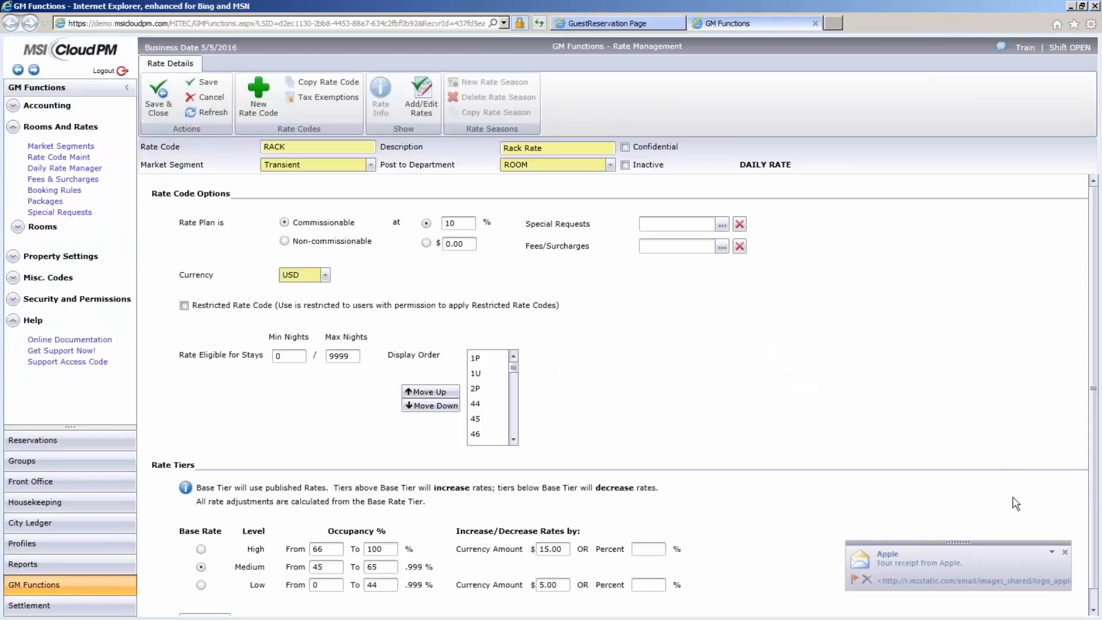
left_click(1065, 553)
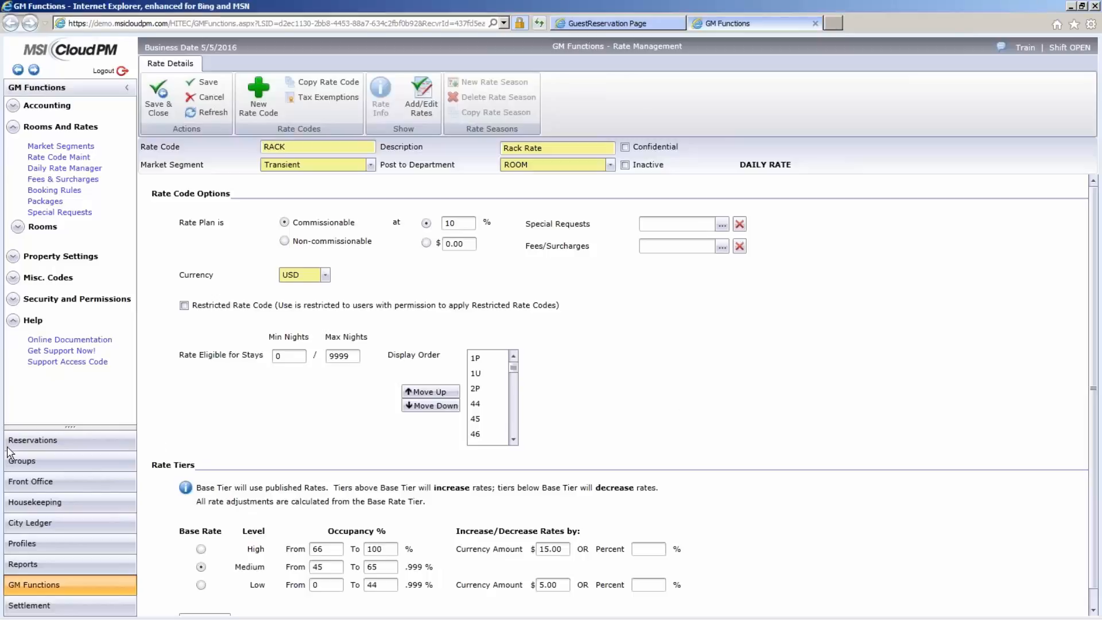
- Open Groups and search all groups by the name "xyz"
left_click(36, 462)
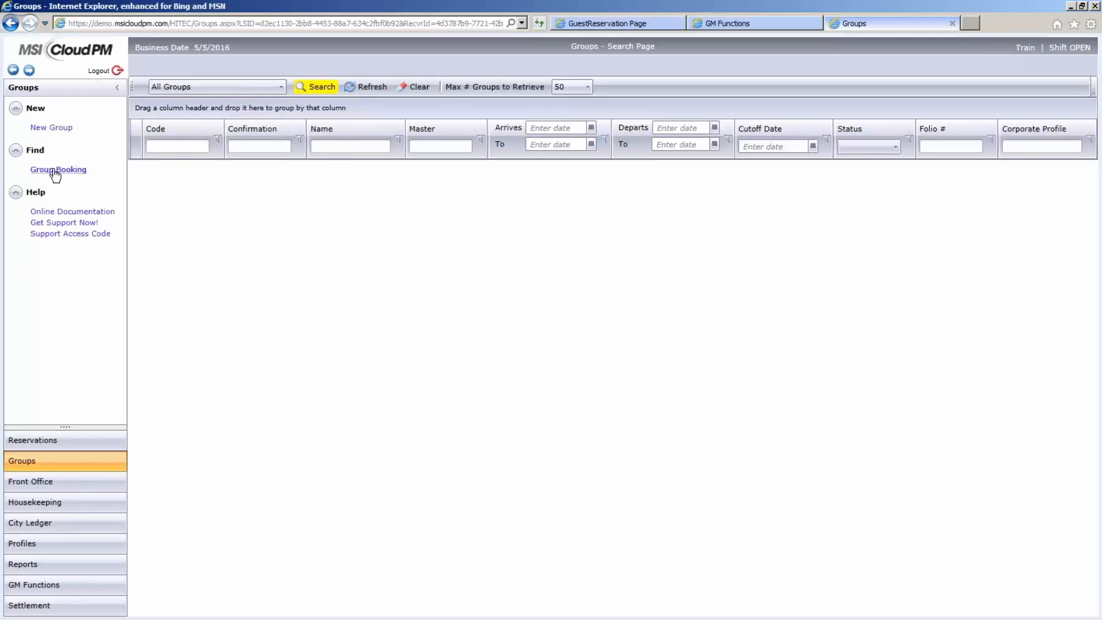
left_click(328, 145)
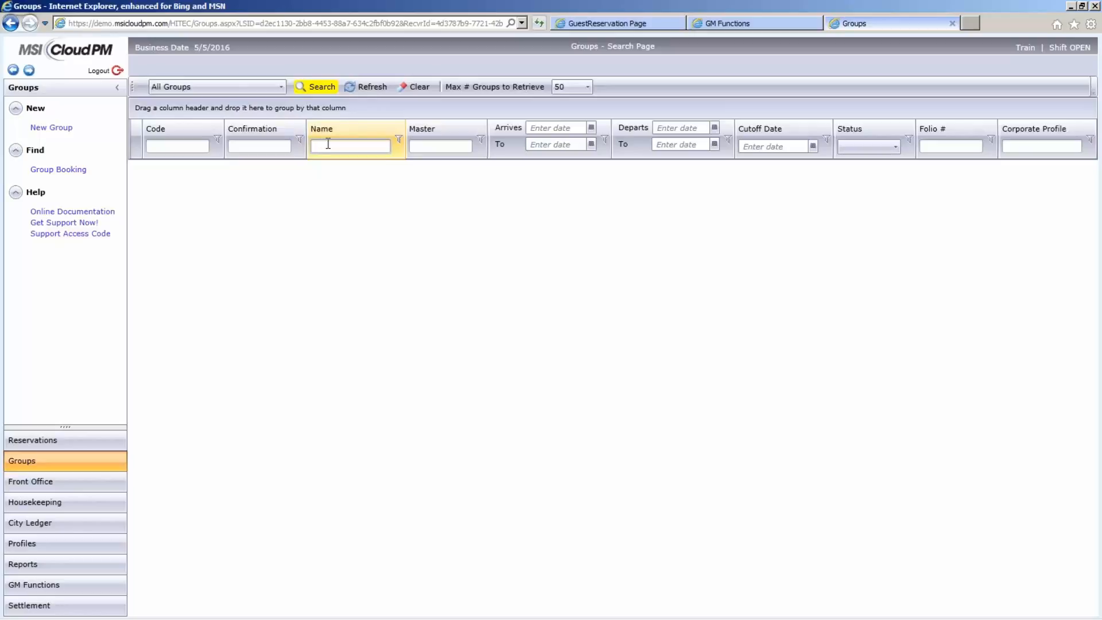
type("xyz")
left_click(315, 88)
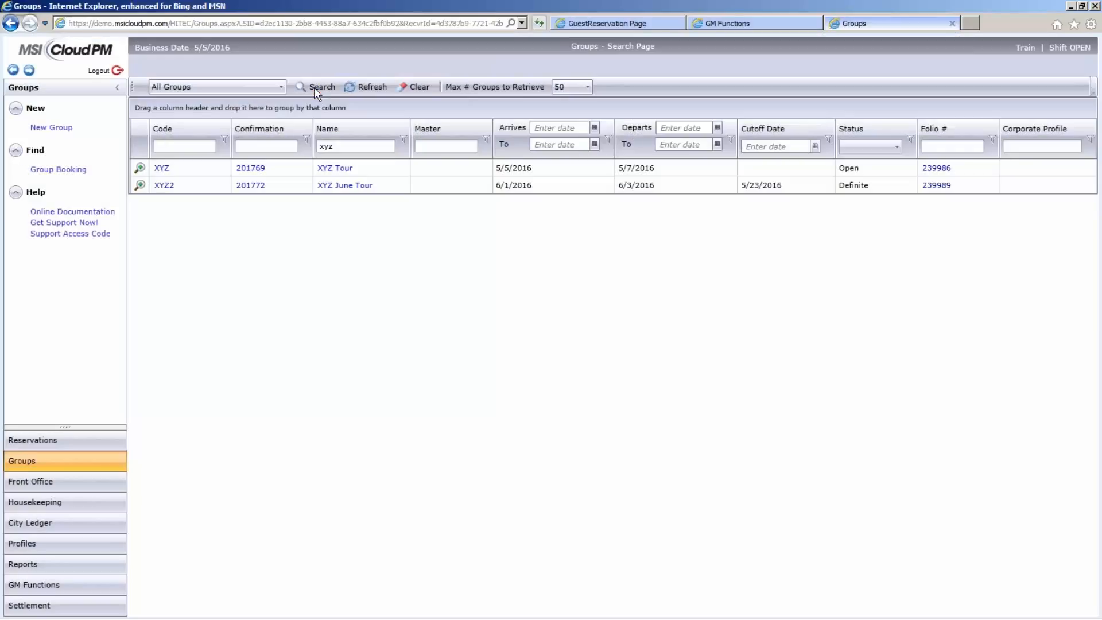
- Open the XYZ Tour group booking, view its Group Check In criteria, and cancel the check-in
left_click(338, 173)
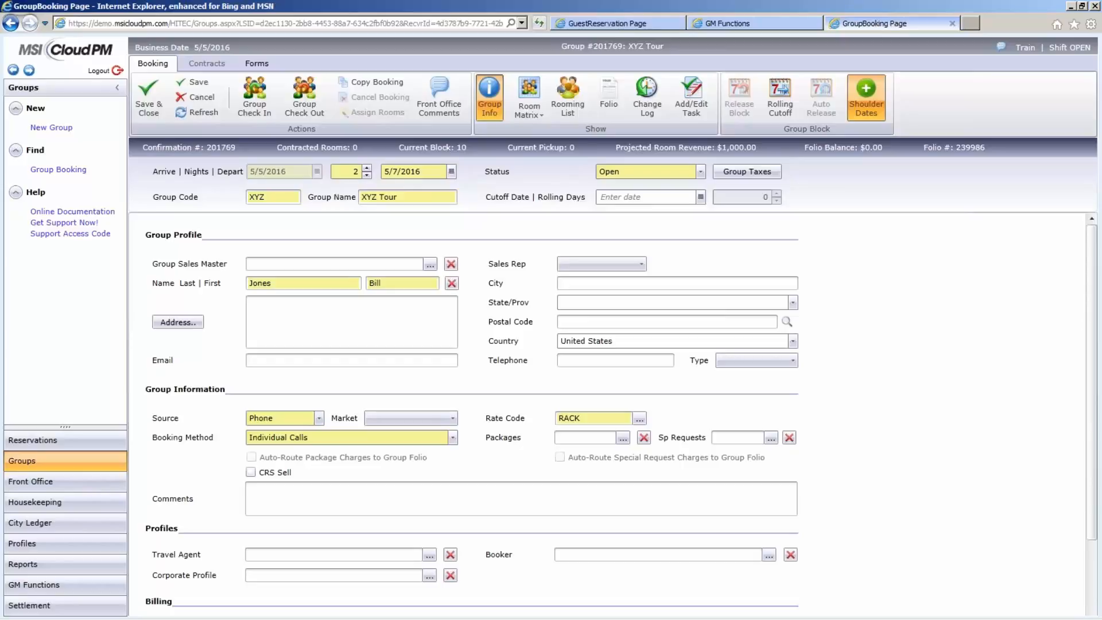
left_click(247, 91)
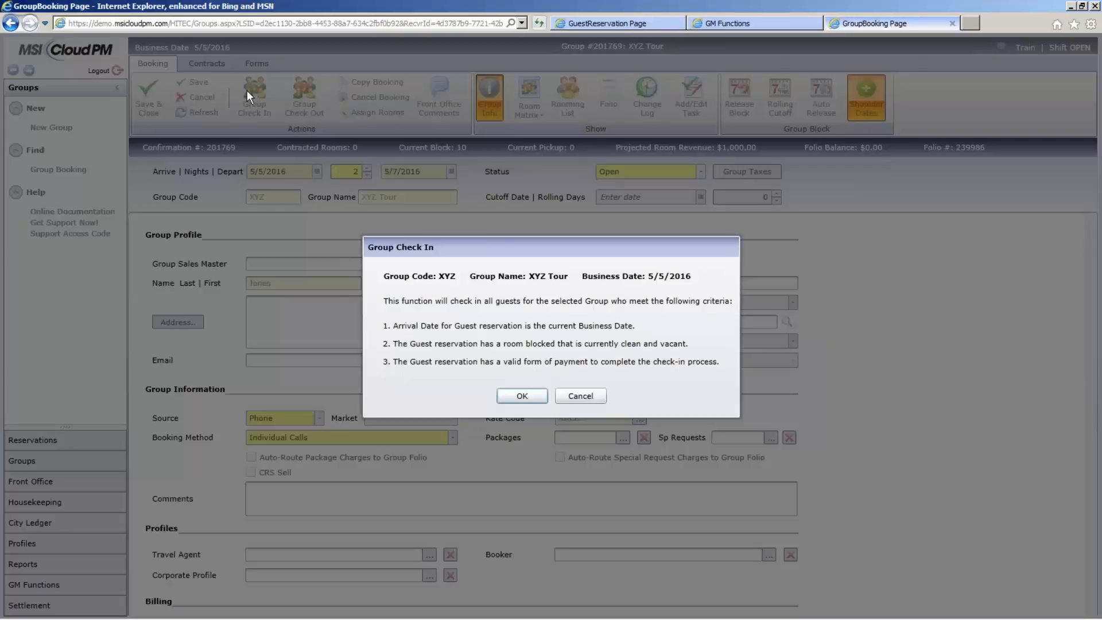
left_click(581, 396)
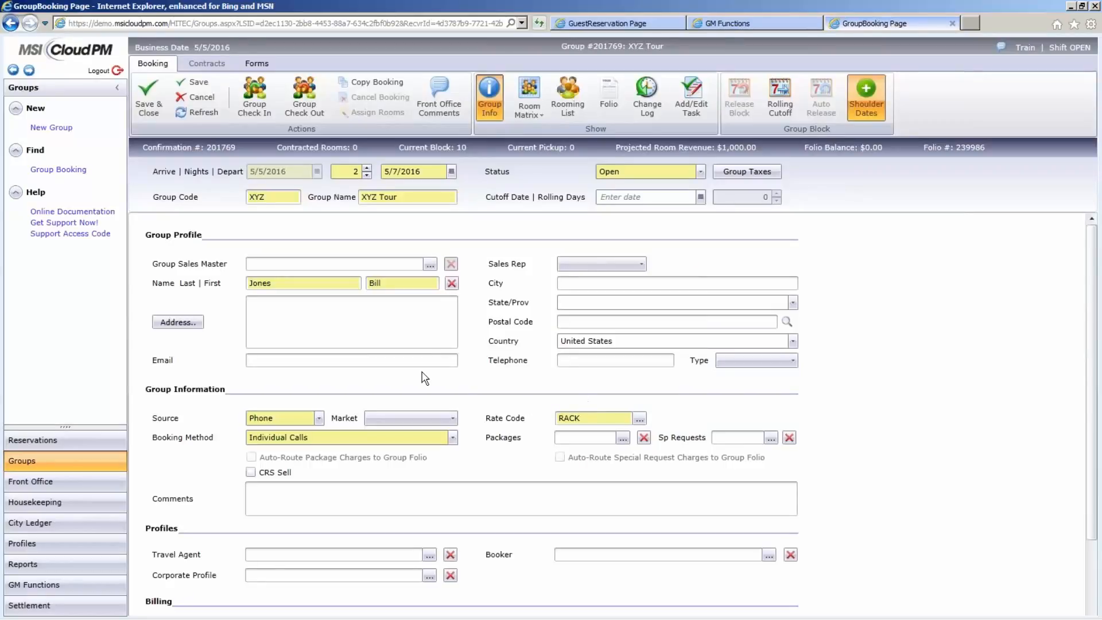
- View the XYZ Tour group's Group Check Out criteria and cancel the check-out
left_click(305, 96)
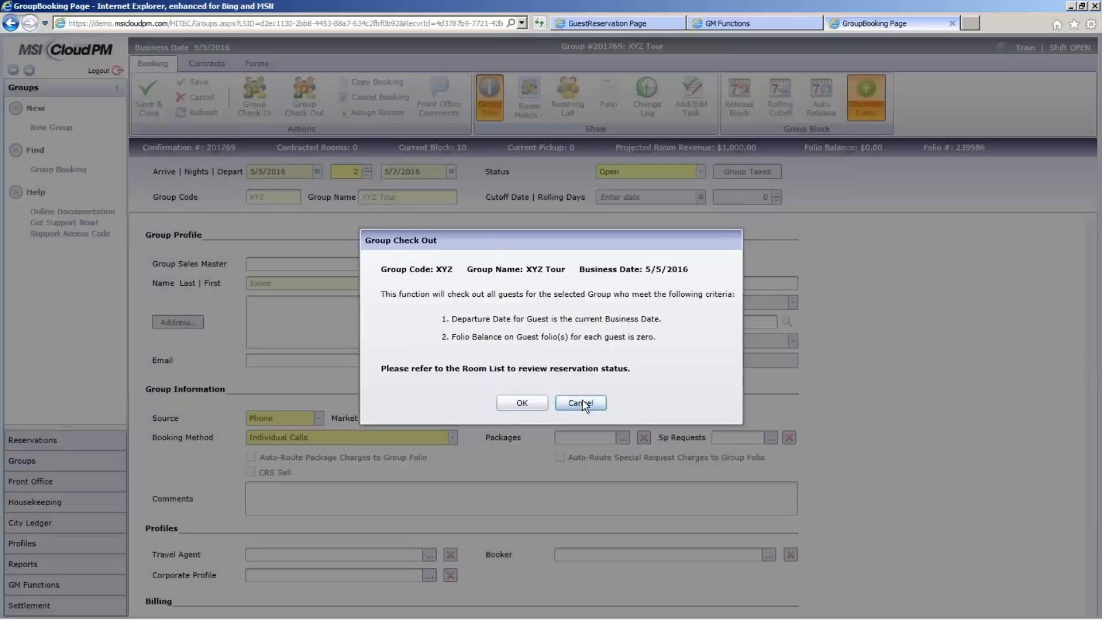
left_click(581, 403)
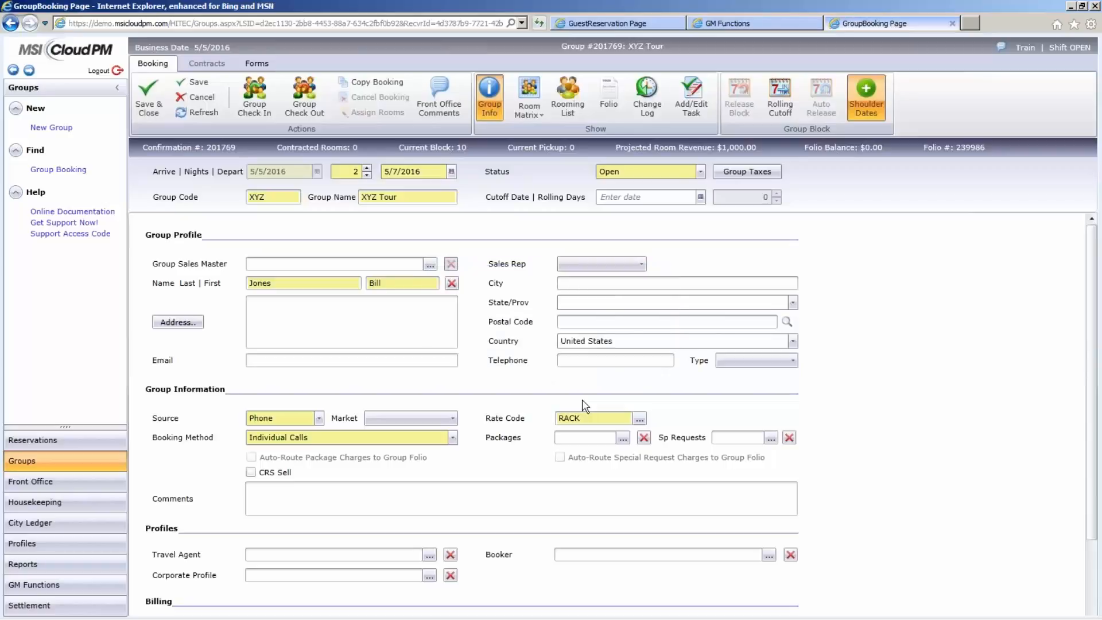
- Search all group bookings by the name "xyz" and open the XYZ June Tour booking
left_click(80, 175)
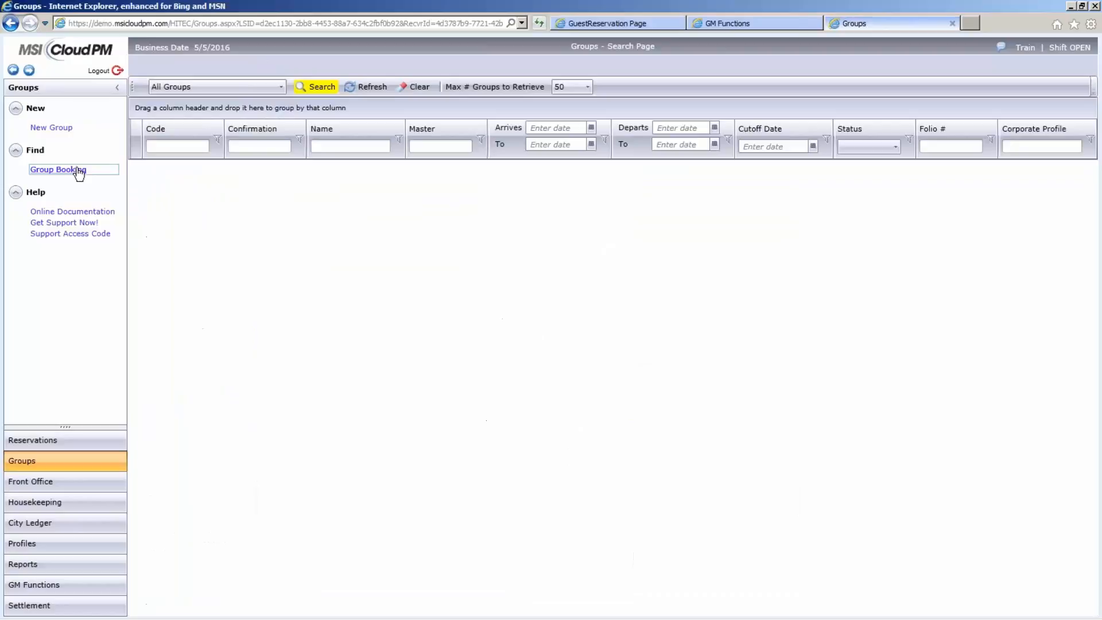
left_click(330, 145)
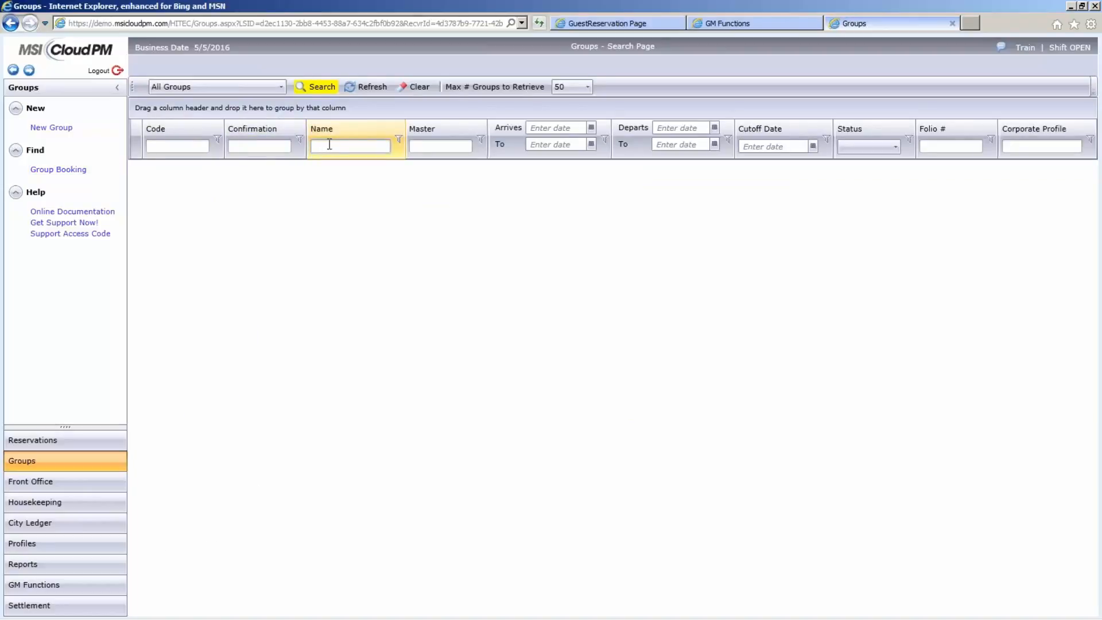
type("xyz")
left_click(316, 88)
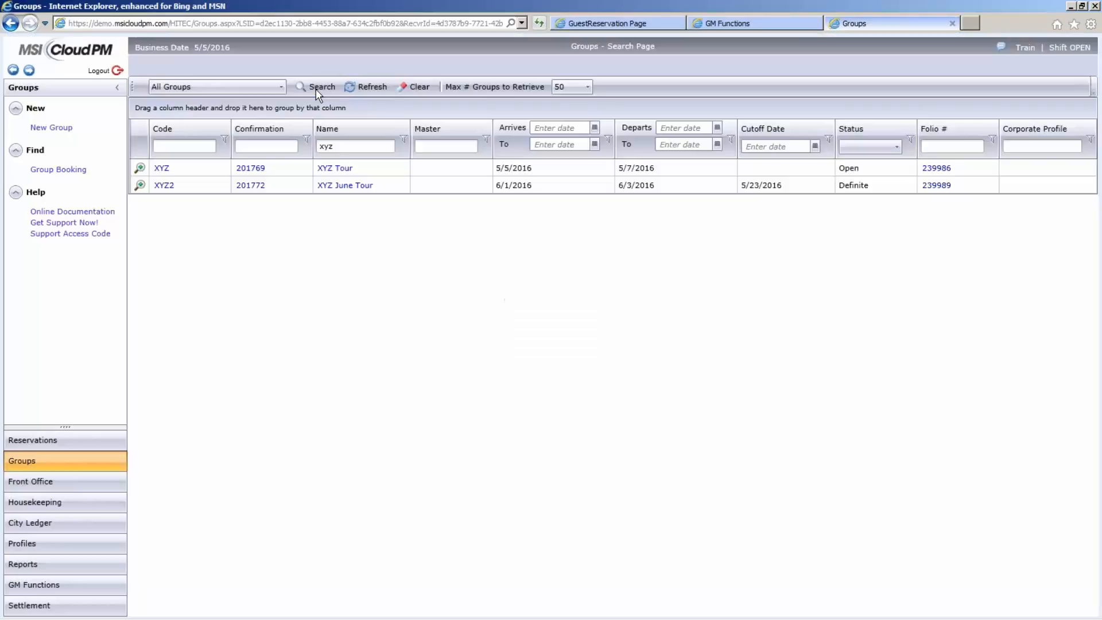
left_click(352, 186)
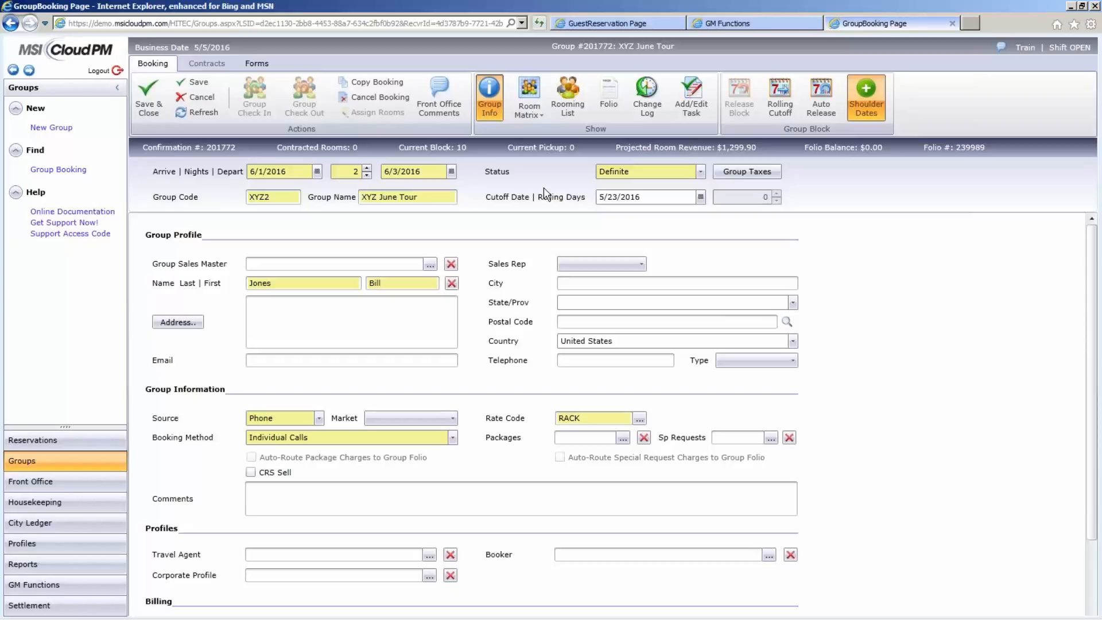
- Set the end date of the shoulder dates following group departure to 6/6/2016, save them, and view Auto Release
left_click(870, 101)
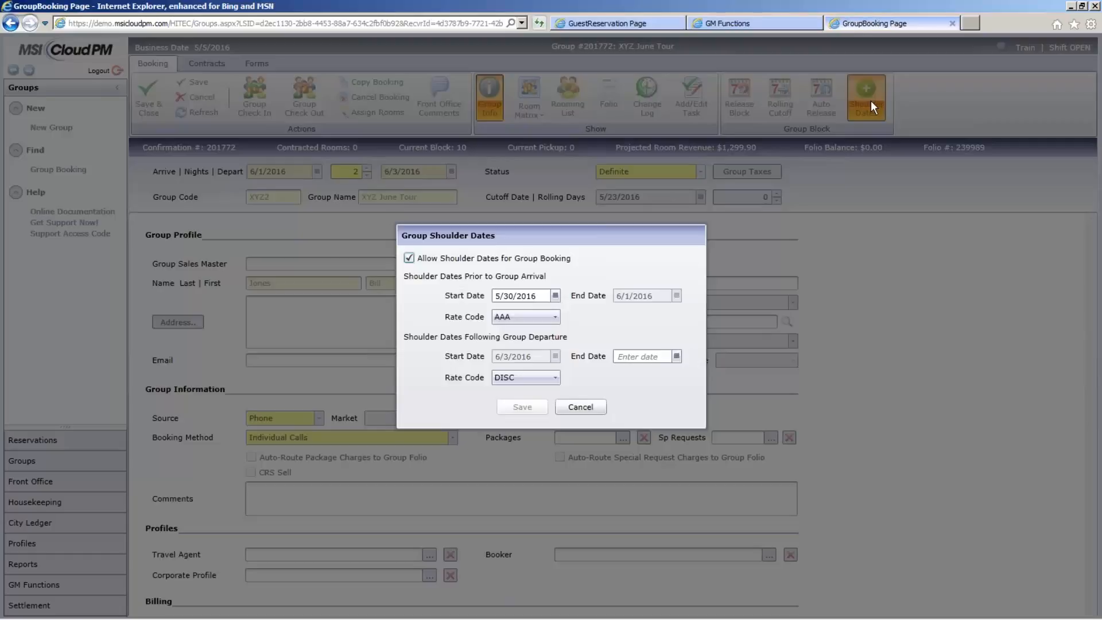
left_click(676, 357)
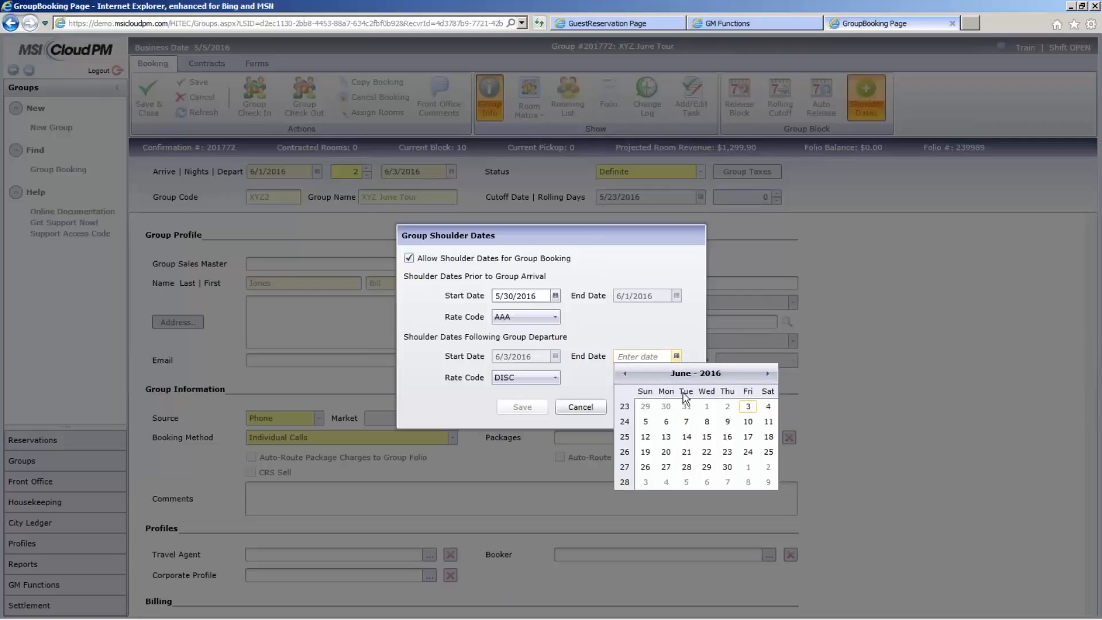
left_click(666, 421)
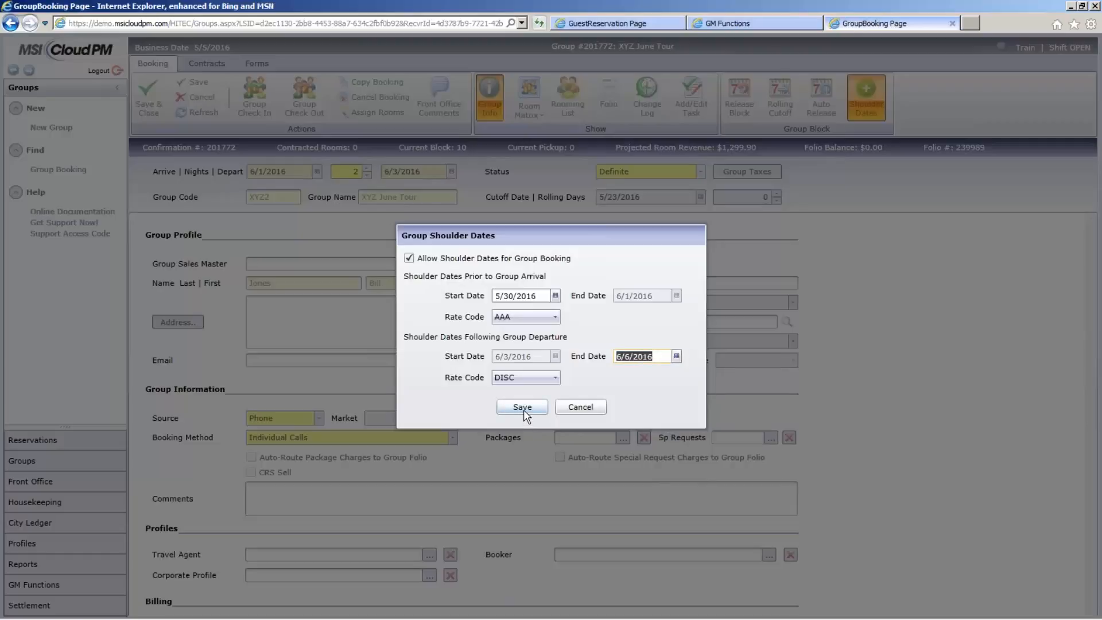
left_click(523, 407)
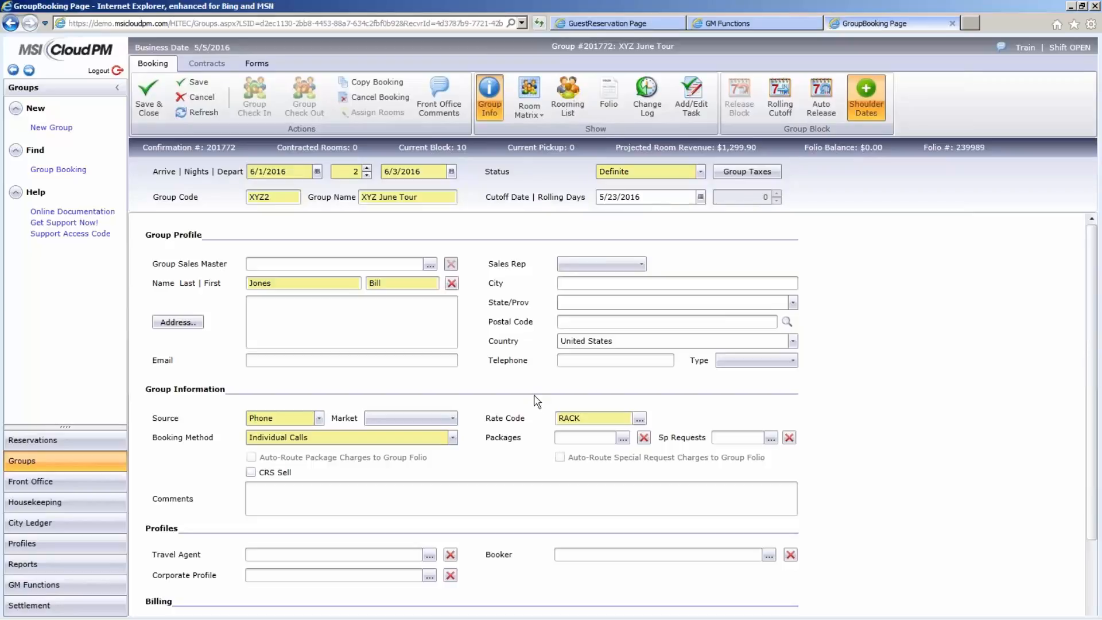
left_click(820, 107)
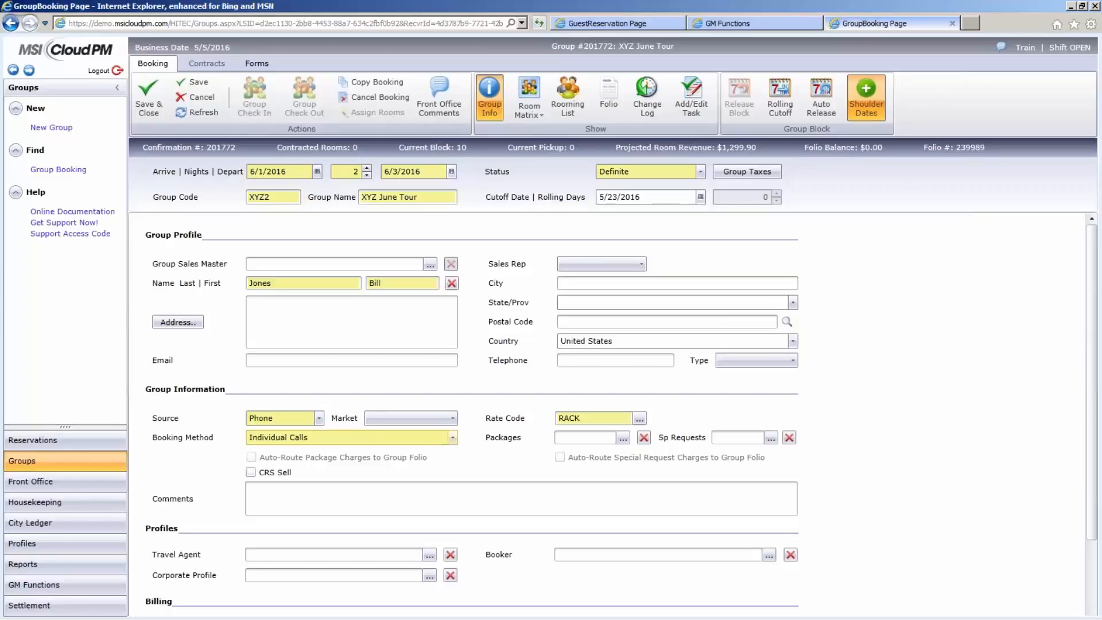
- Search the guest profiles for last name "test" and first name "test", and open the matching profile
left_click(63, 553)
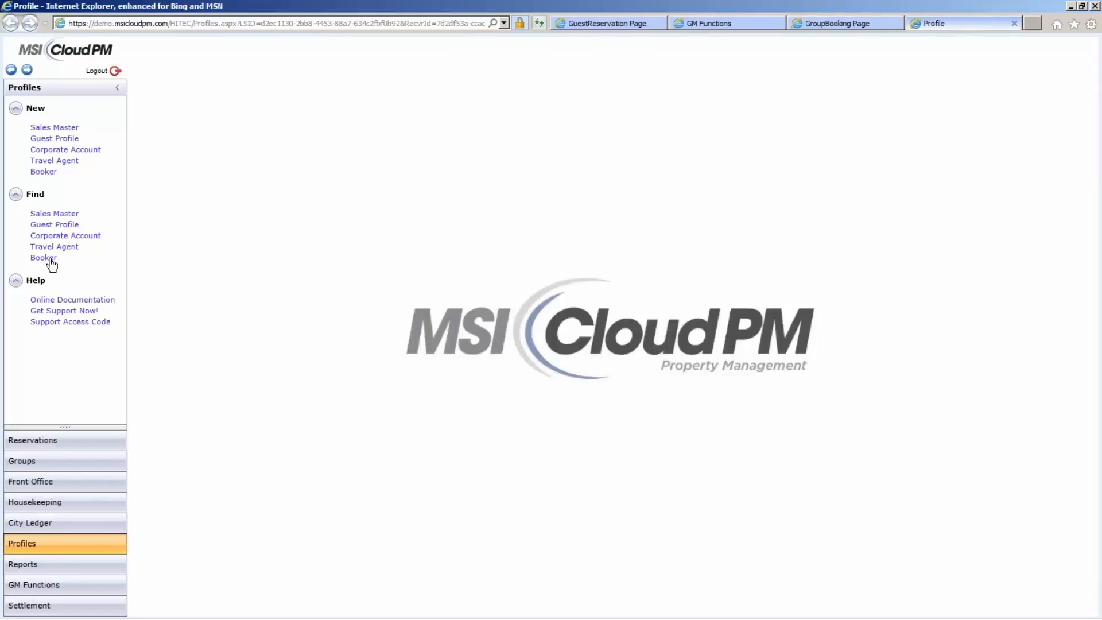
left_click(57, 226)
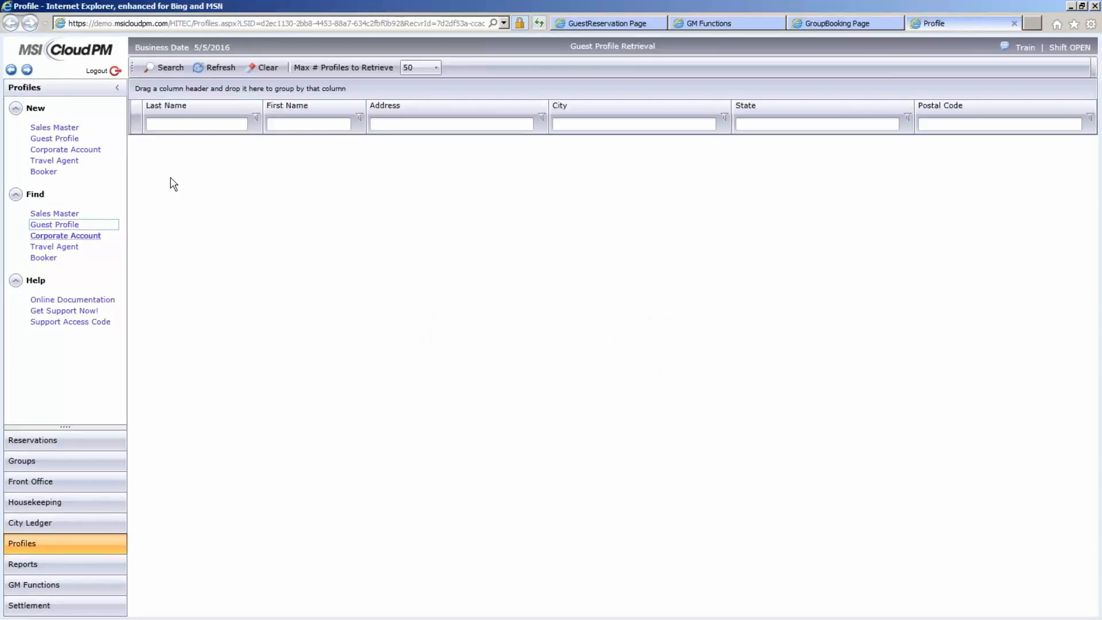
left_click(172, 126)
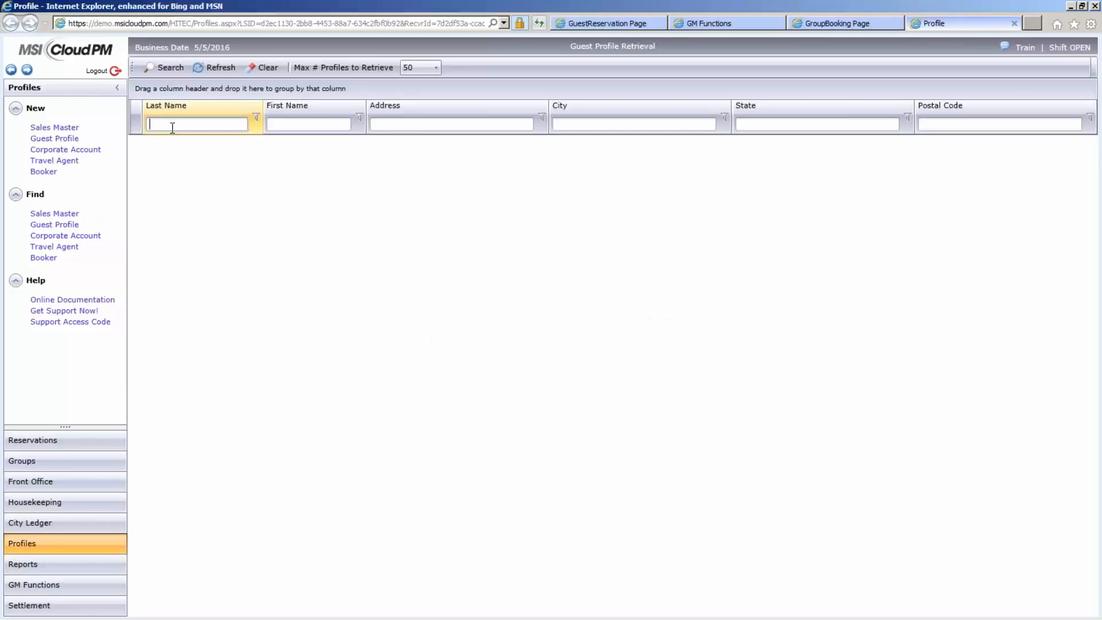
type("test")
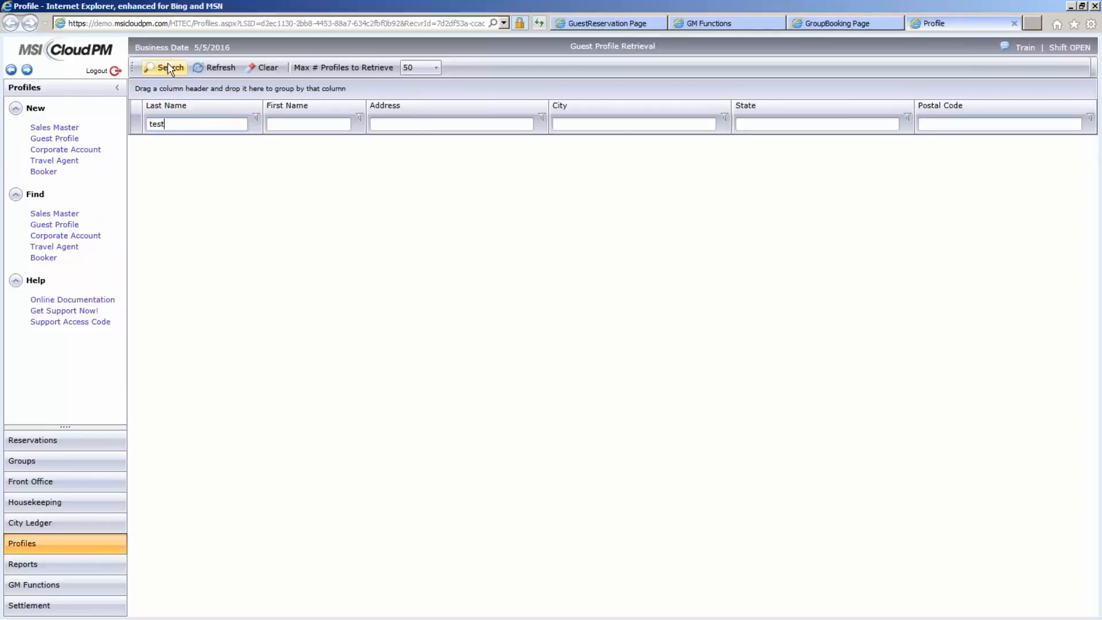
key("Tab")
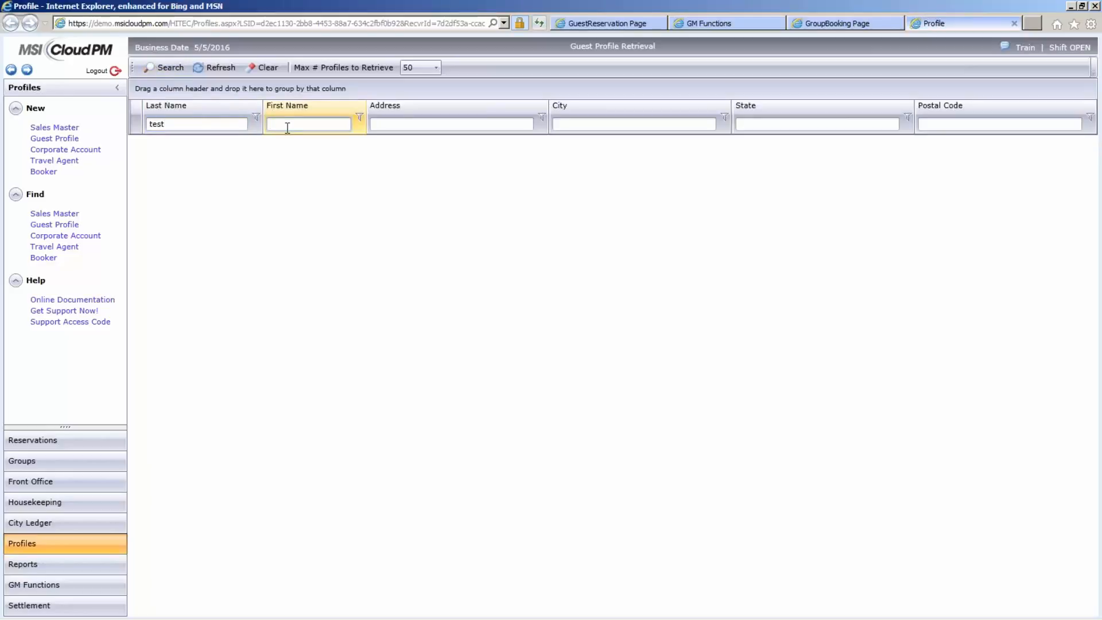
type("test")
left_click(171, 68)
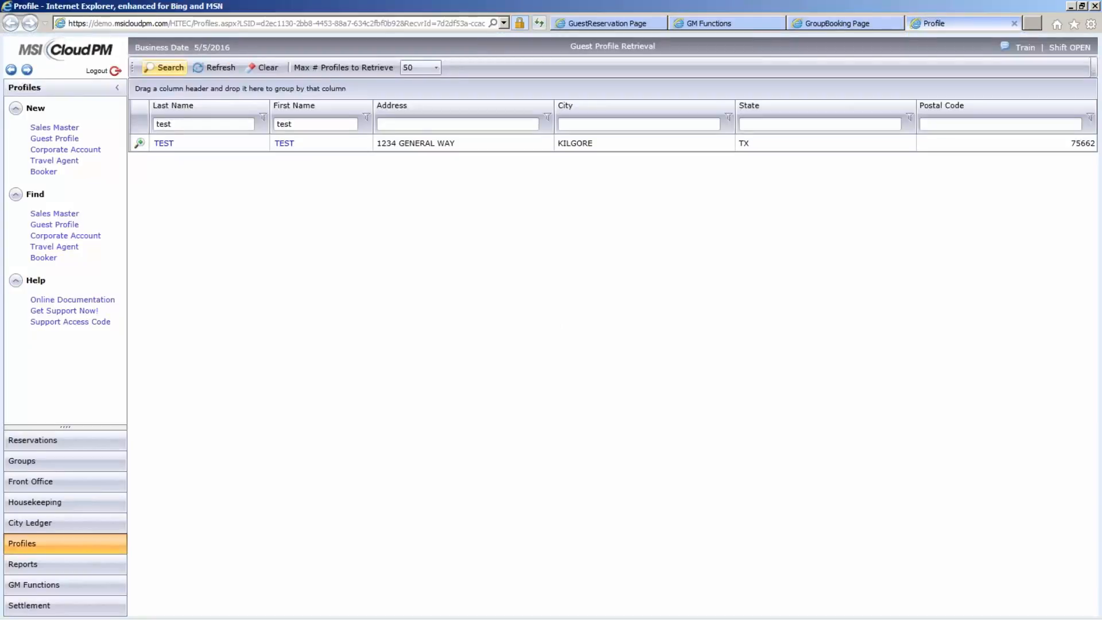
left_click(283, 145)
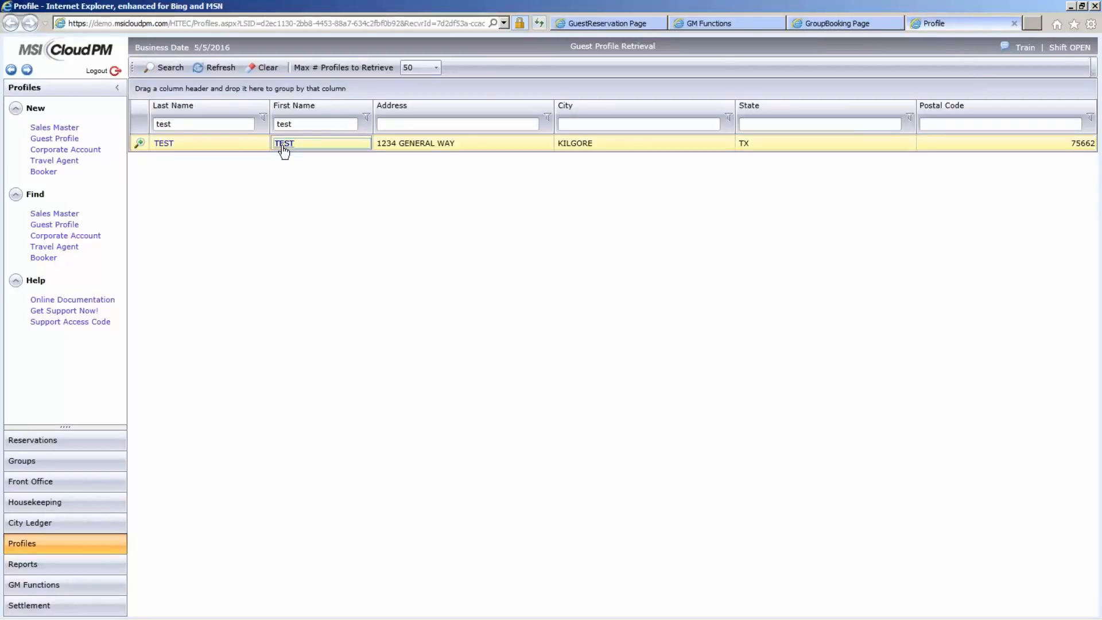
double_click(283, 146)
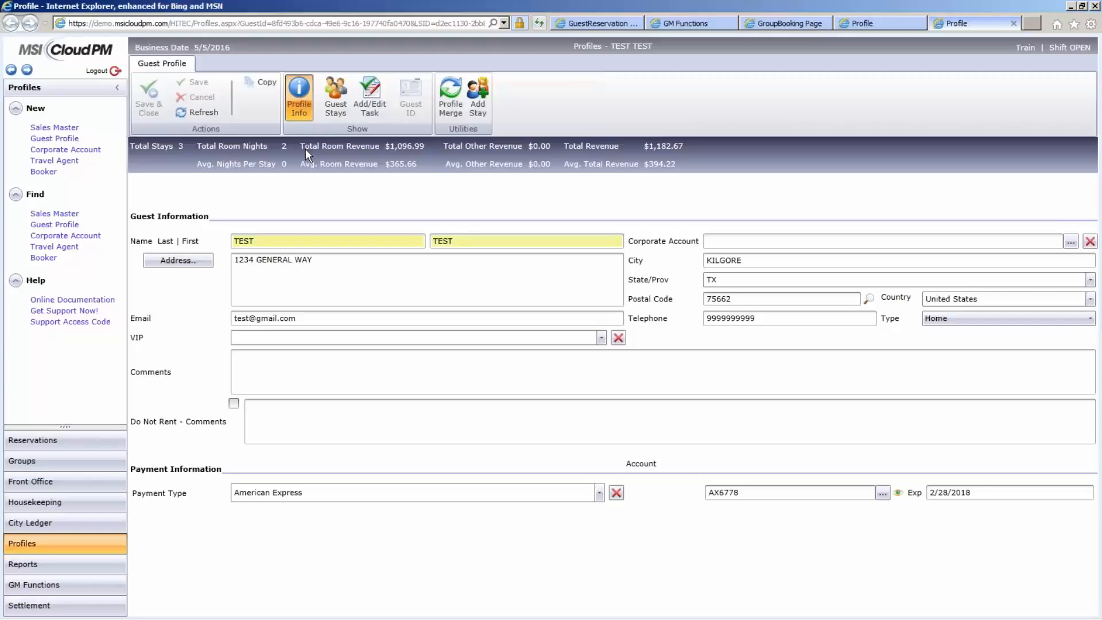
- Search the corporate account profiles by the account name "abc"
left_click(79, 237)
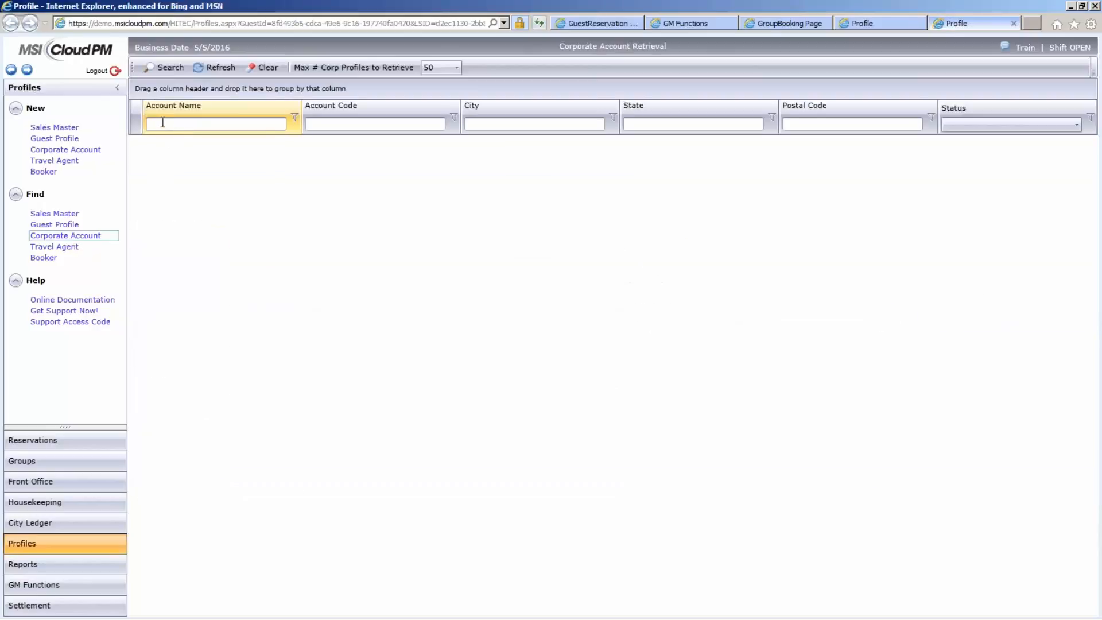
left_click(163, 122)
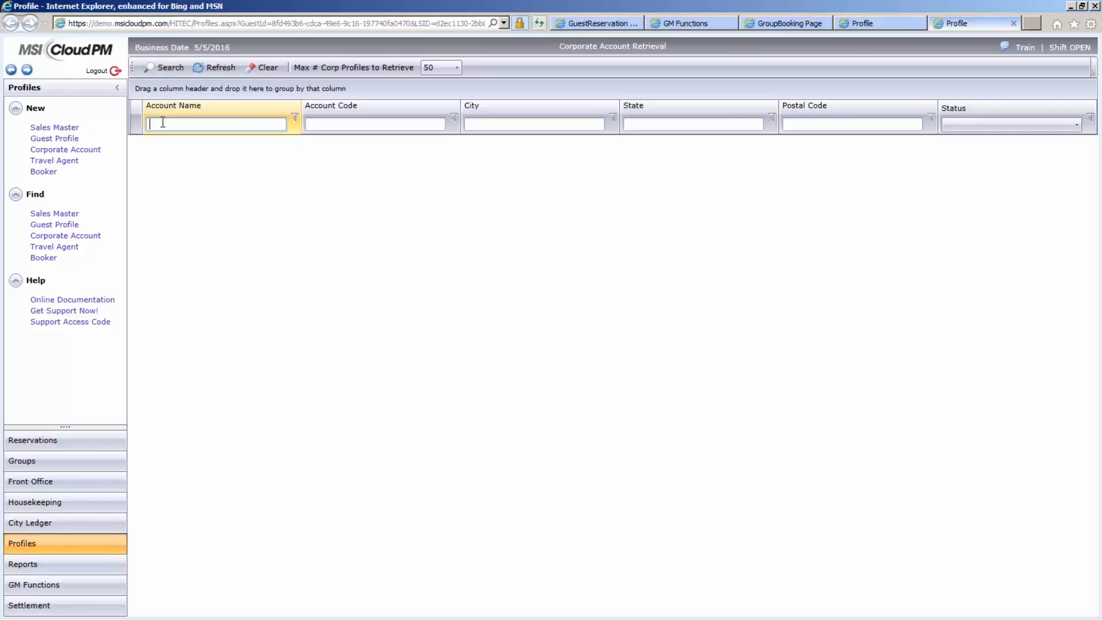
type("abc")
left_click(155, 67)
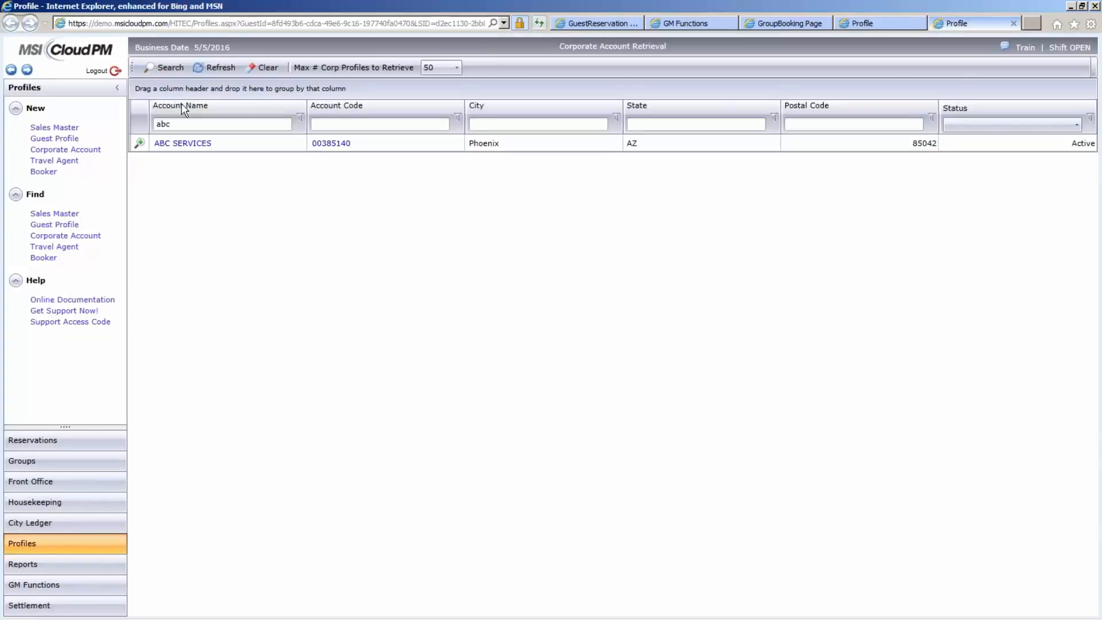
- Open the ABC SERVICES corporate account and view the choices for its default rate code
left_click(182, 144)
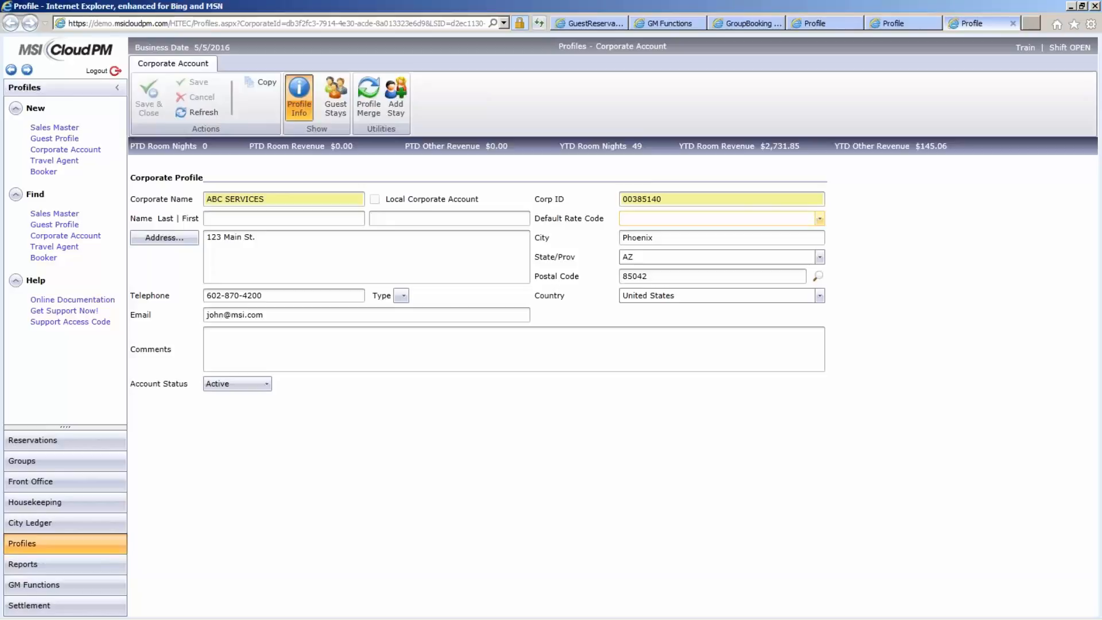
left_click(821, 220)
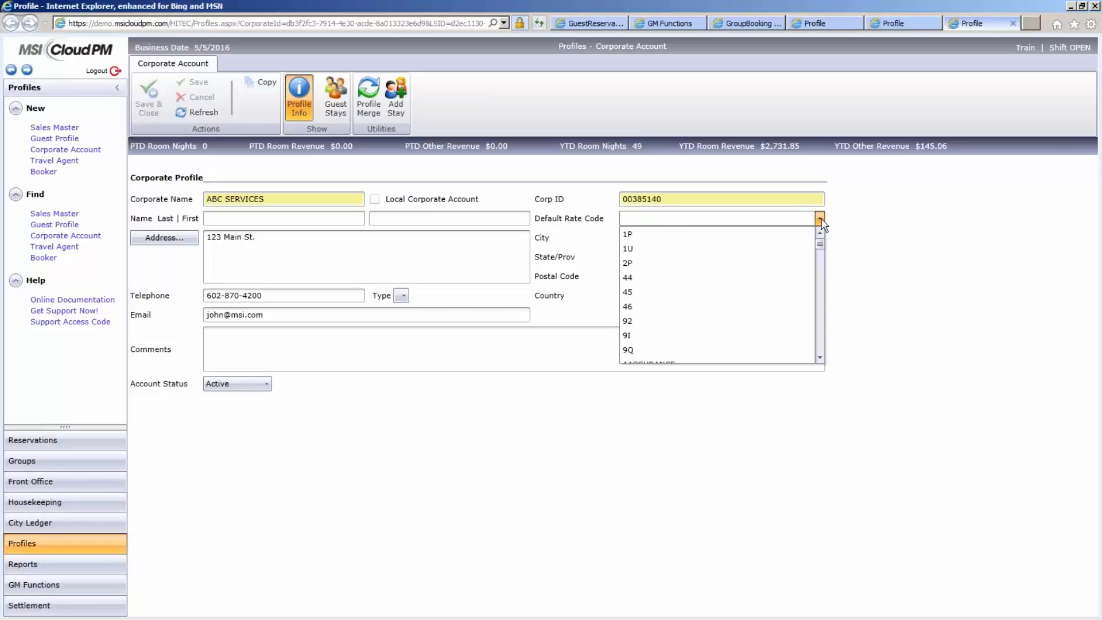
left_click(821, 220)
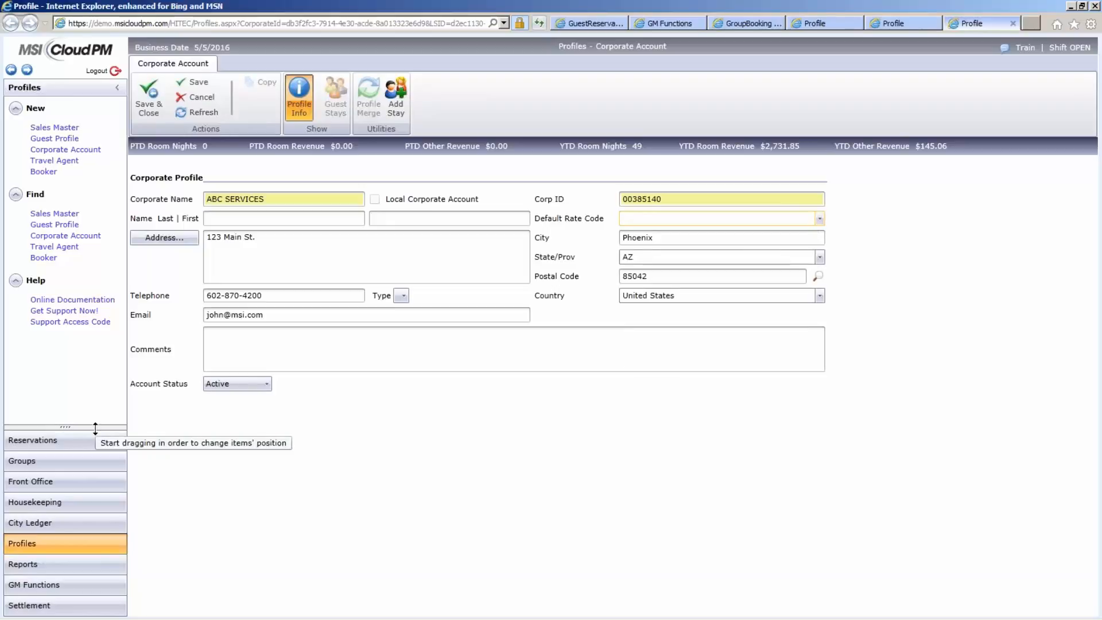
- Open the online documentation and browse the list of MSI CloudPM Training Guides
left_click(73, 300)
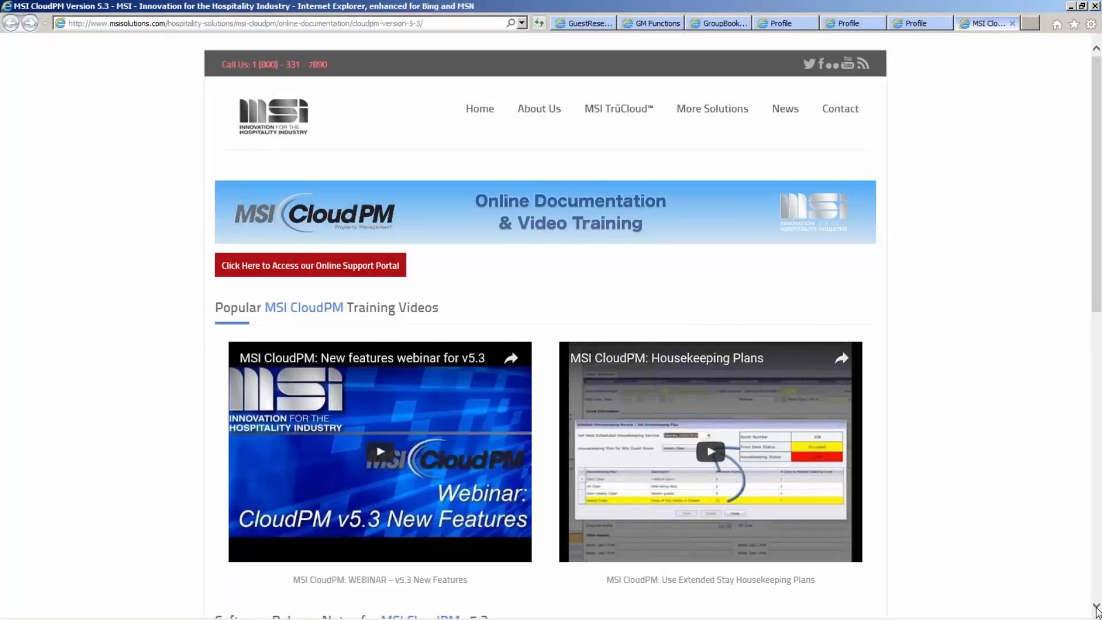
left_click(1096, 609)
left_click(1096, 610)
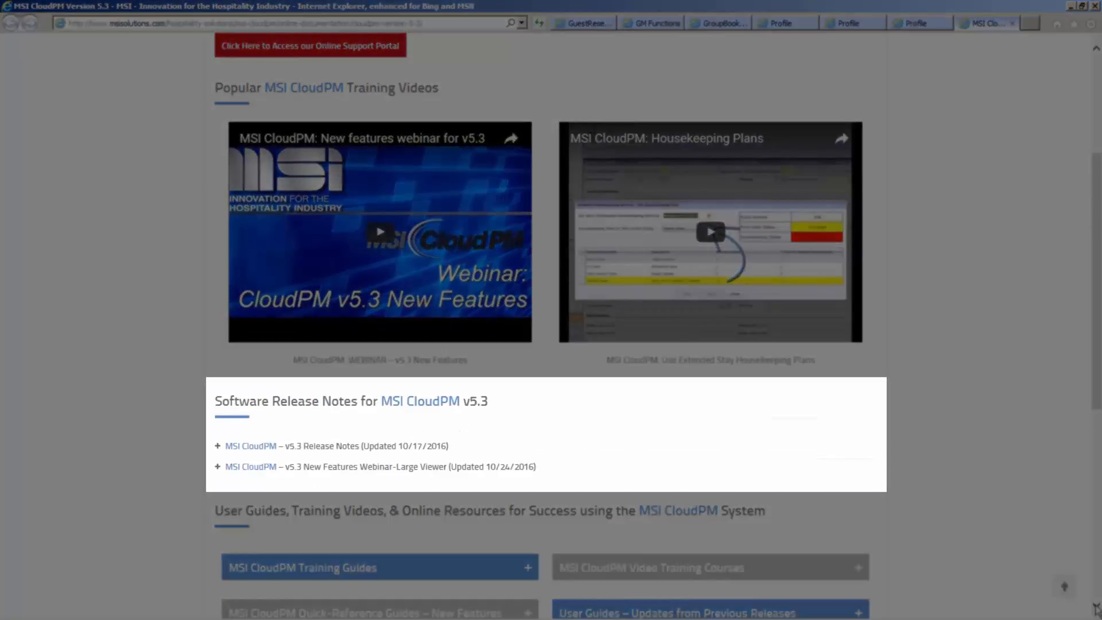
left_click(1096, 609)
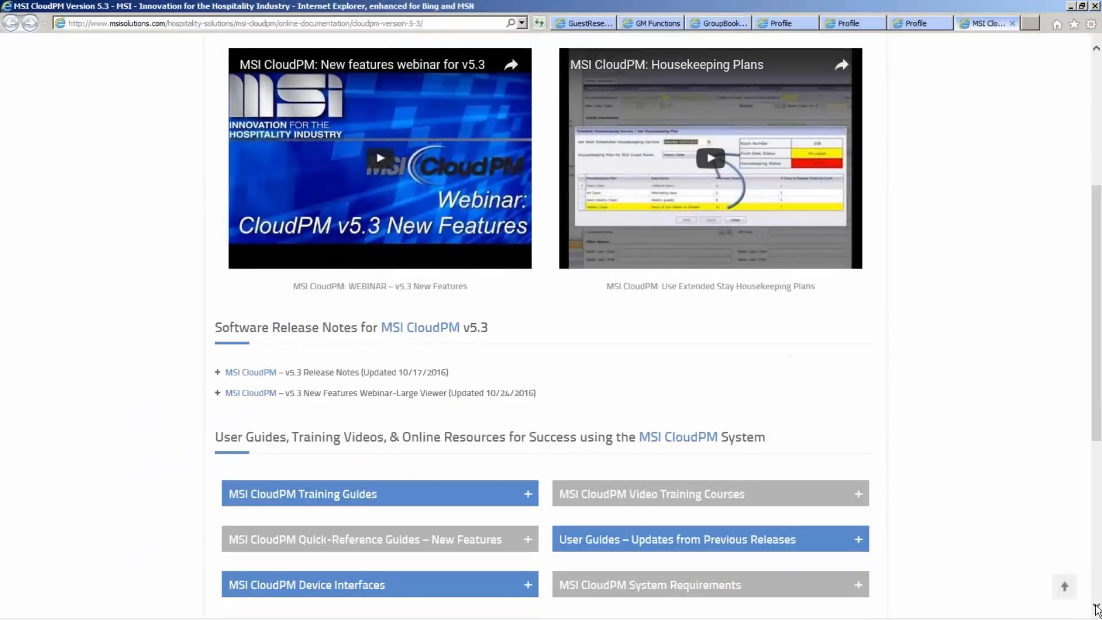
left_click(1096, 608)
left_click(1096, 608)
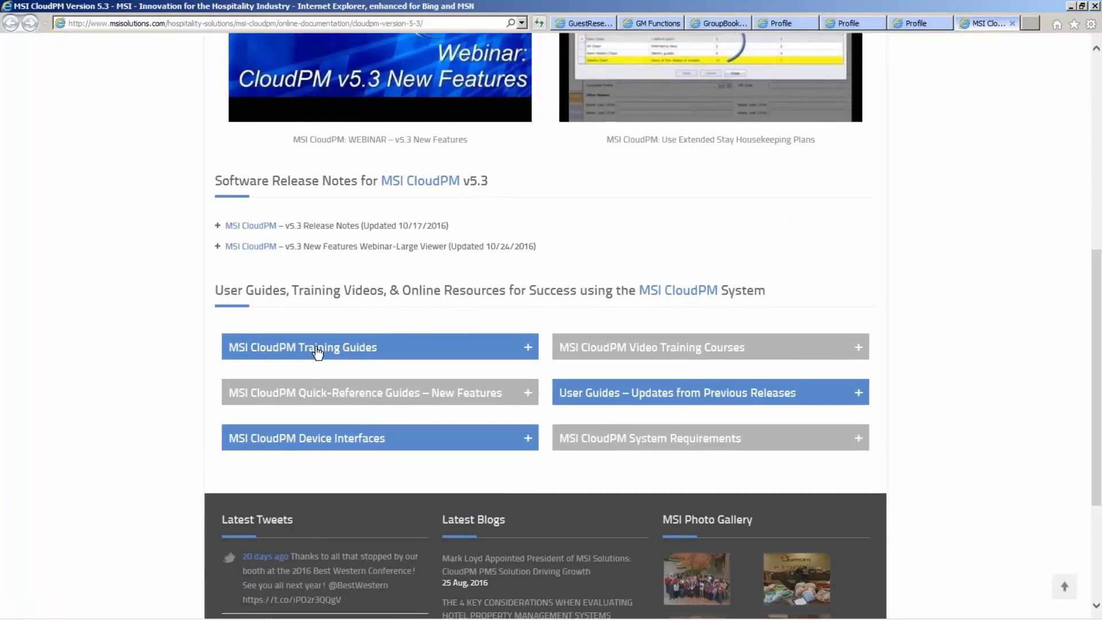
left_click(318, 348)
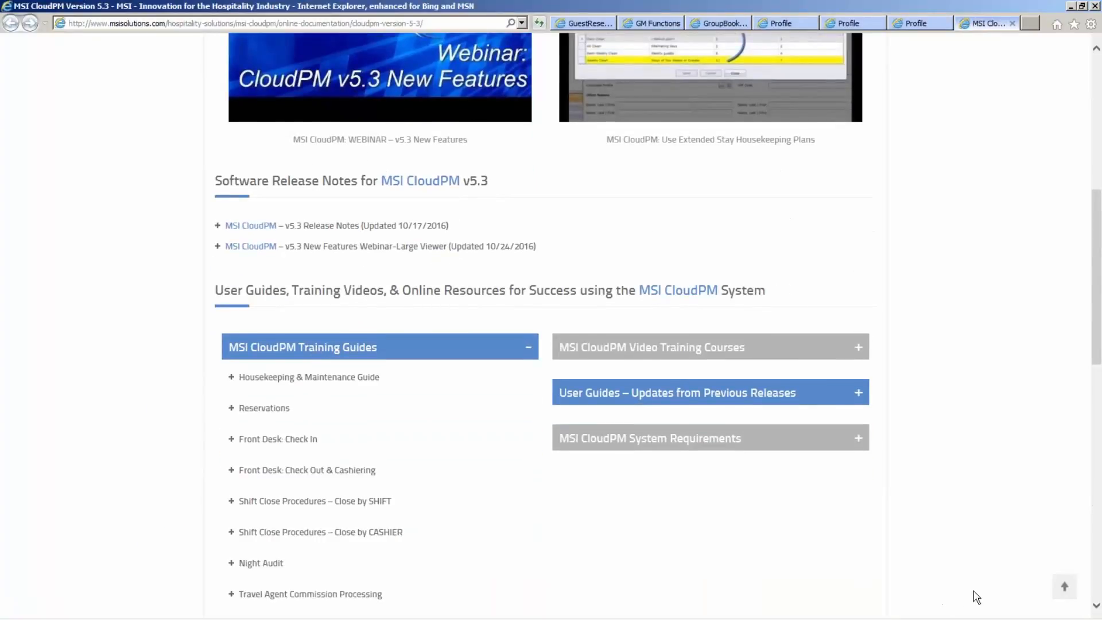
left_click(1096, 610)
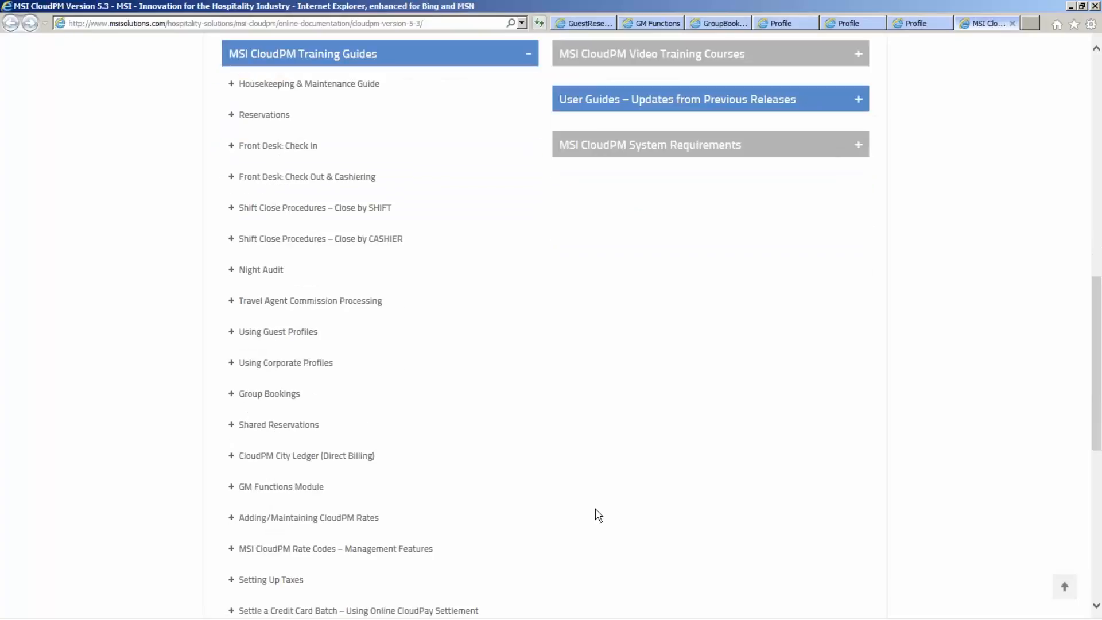
- Open the Shared Reservations training guide and read through to its View Share Rate Calculator section
left_click(254, 429)
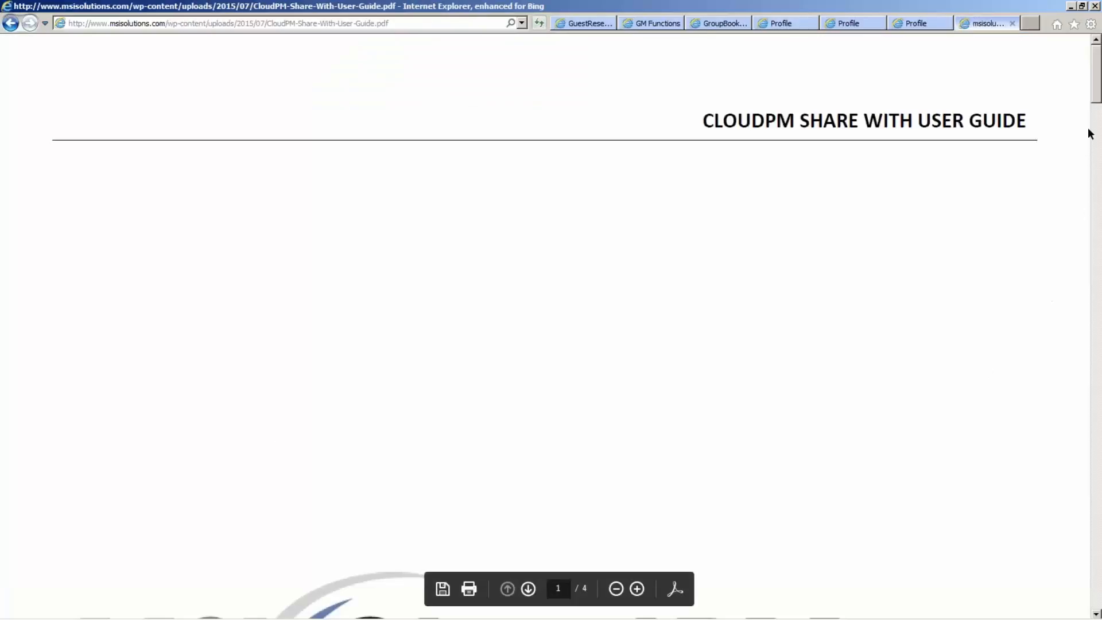
scroll(551, 322, "down", 8)
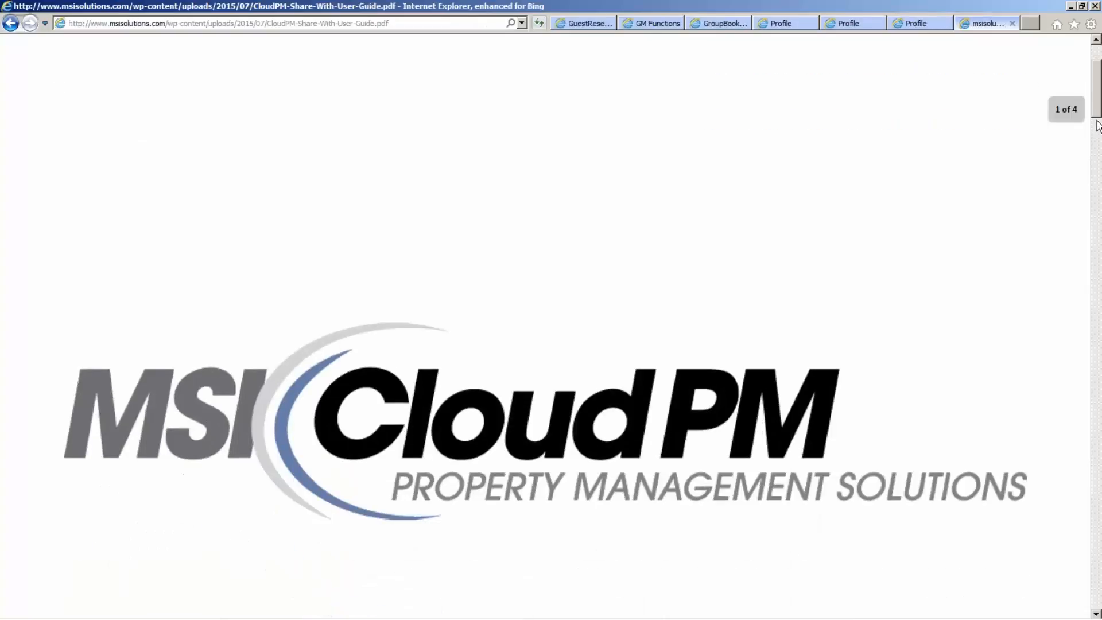
left_click_drag(1097, 159, 1093, 545)
scroll(1094, 545, "down", 5)
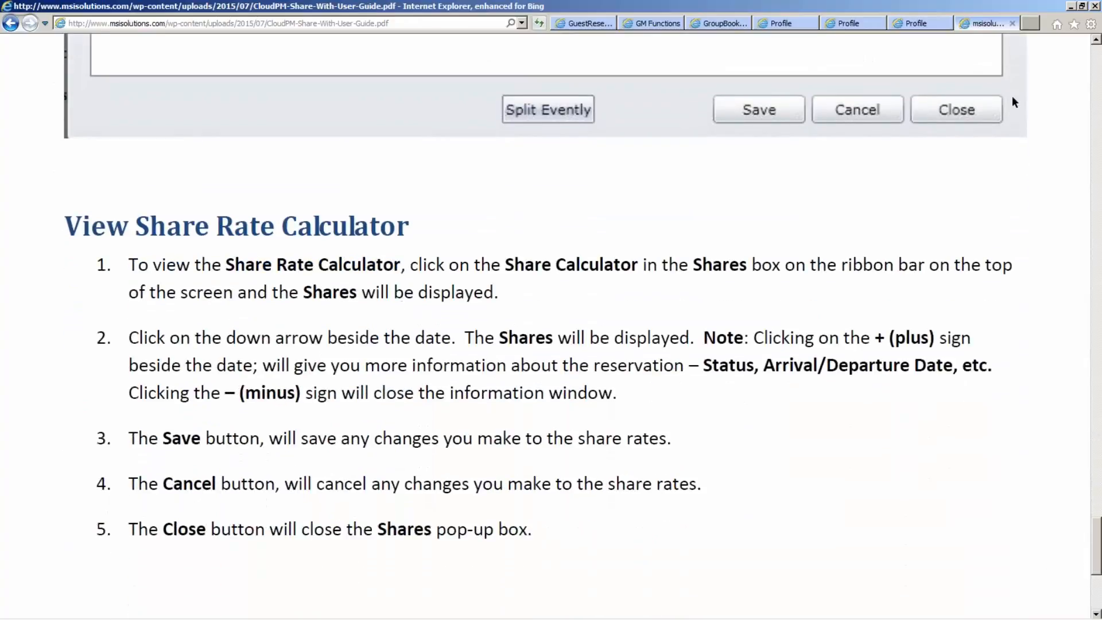
- Leave the guide and expand the MSI CloudPM Video Training Courses on the documentation page
left_click(1012, 24)
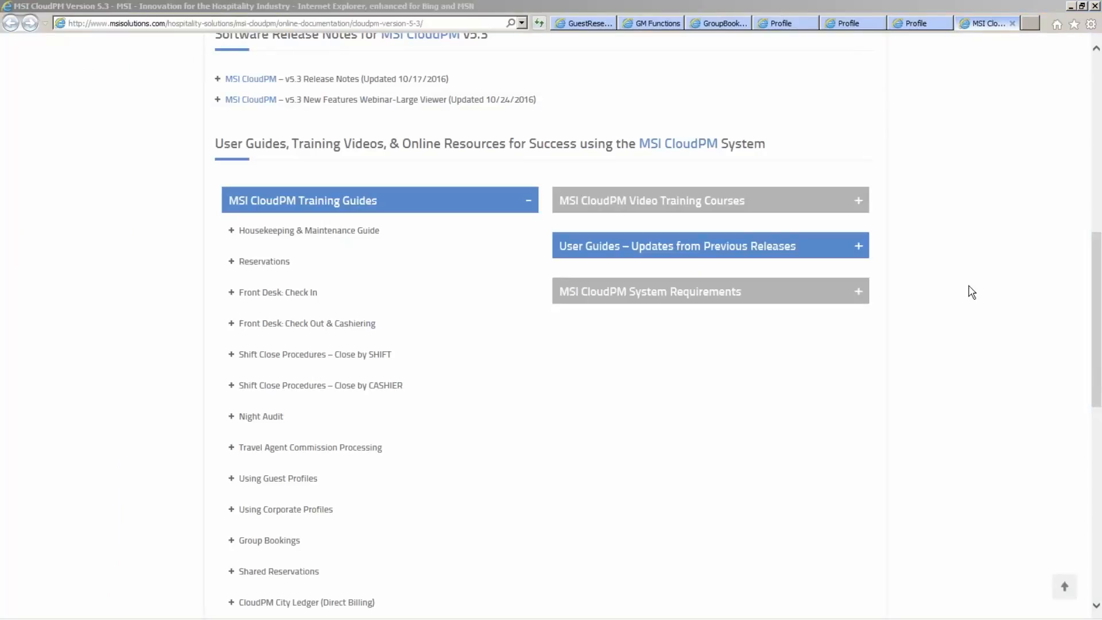
left_click(614, 210)
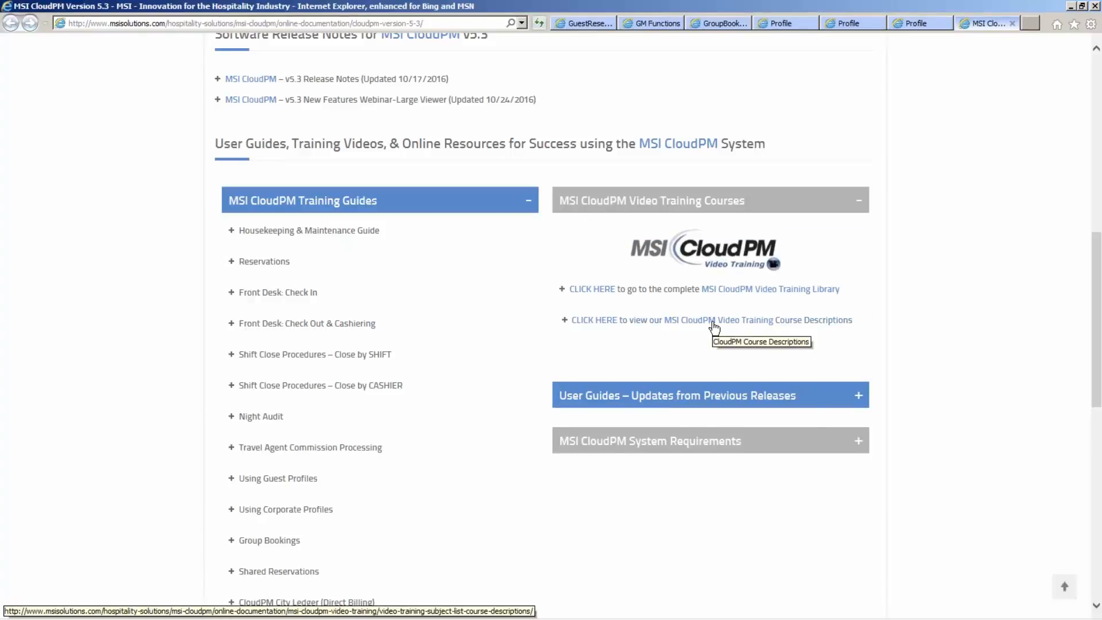
- Open the complete MSI CloudPM Video Training Library and list the videos under Management & Rates
left_click(732, 296)
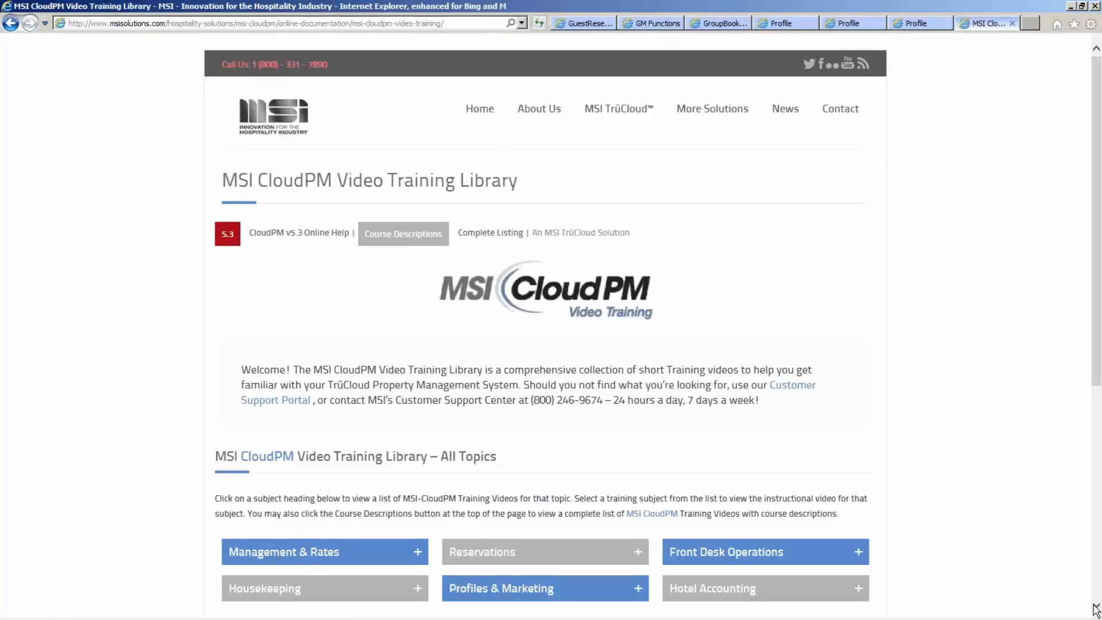
scroll(1096, 609, "down", 5)
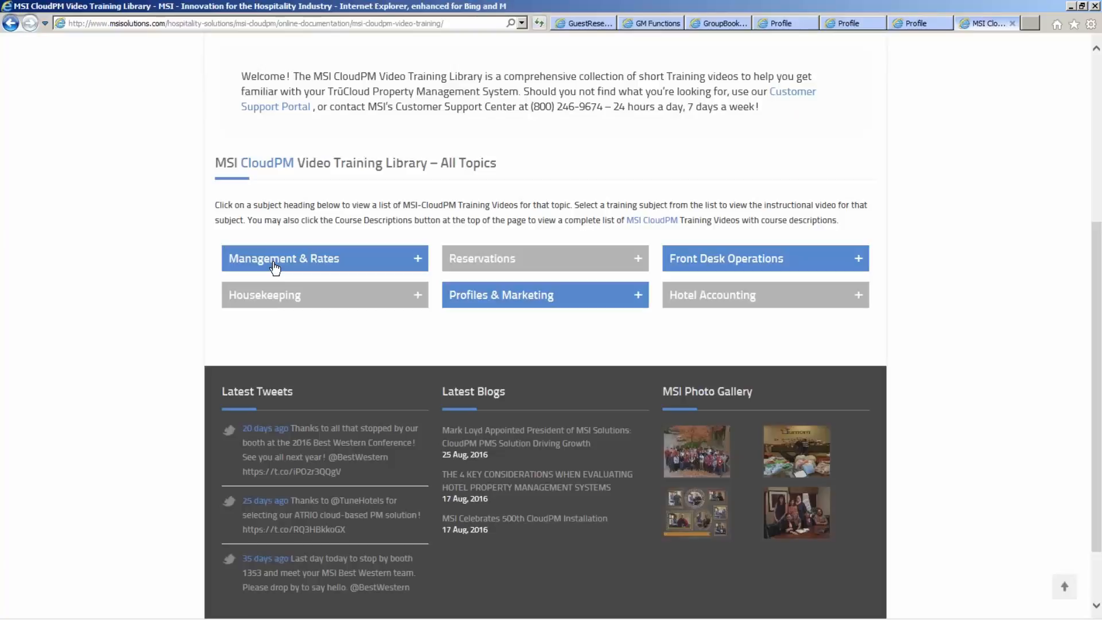
left_click(274, 266)
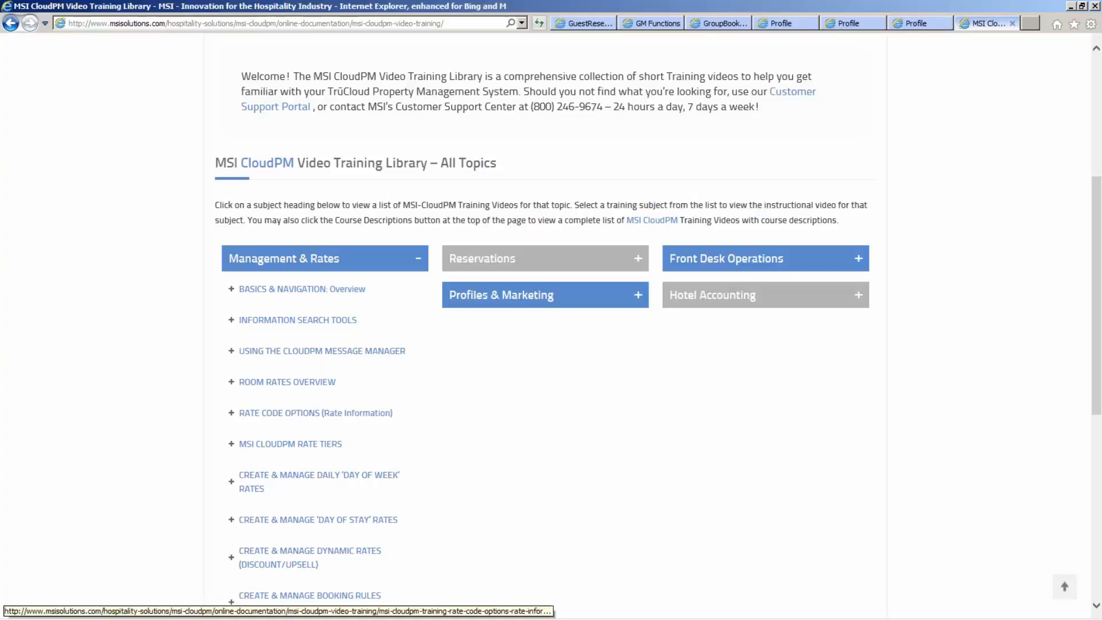
- Open the MSI CloudPM Rate Tiers training video page and read the description below the video
left_click(314, 448)
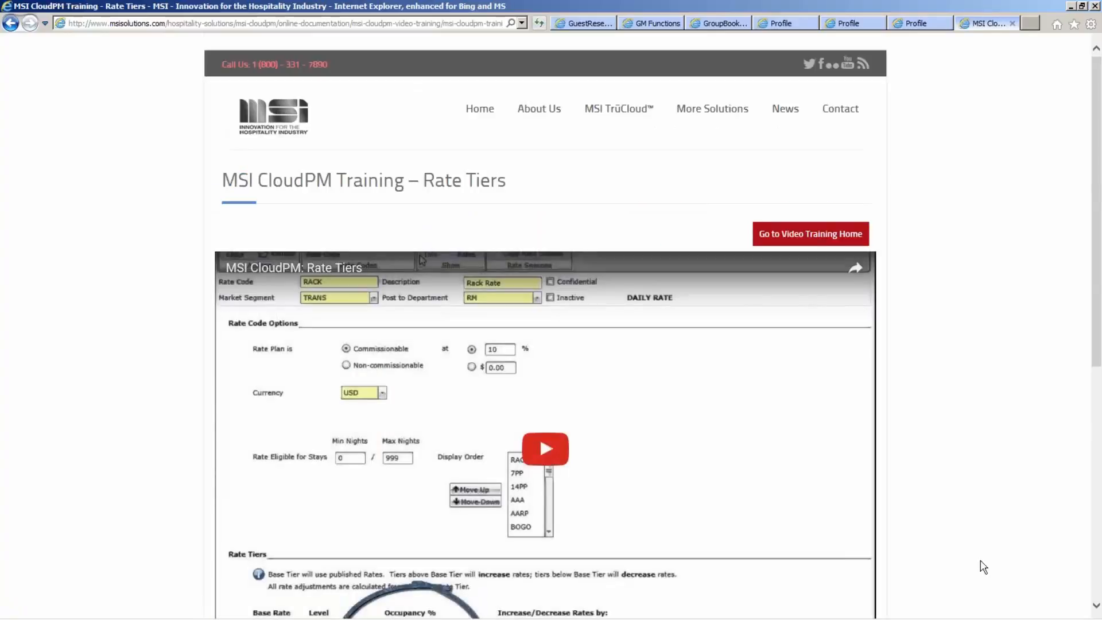
left_click(1093, 605)
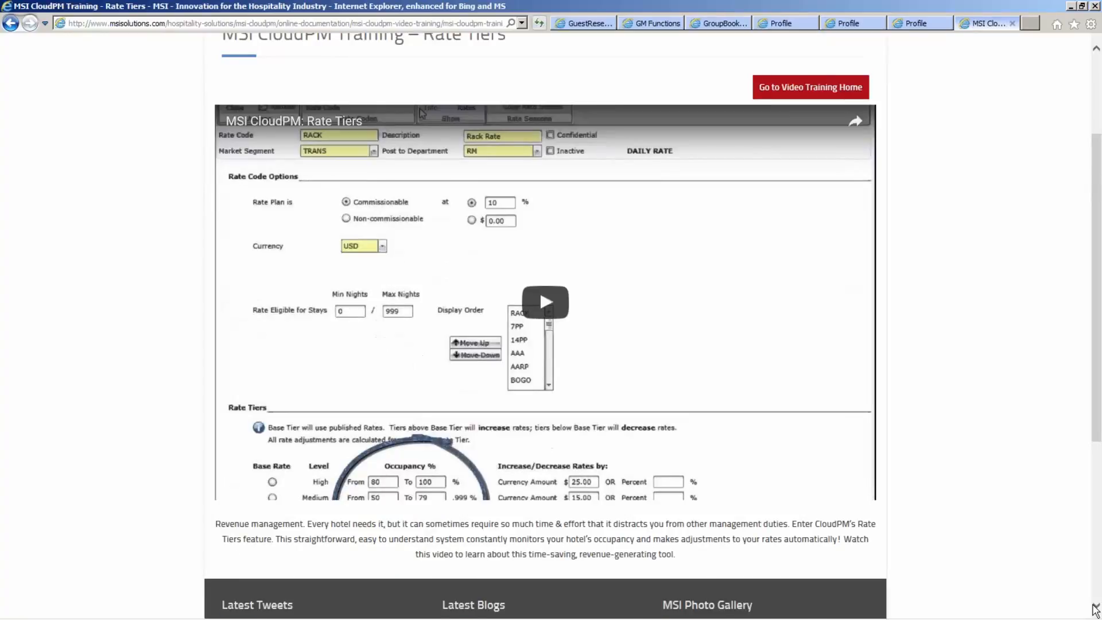
left_click(1094, 608)
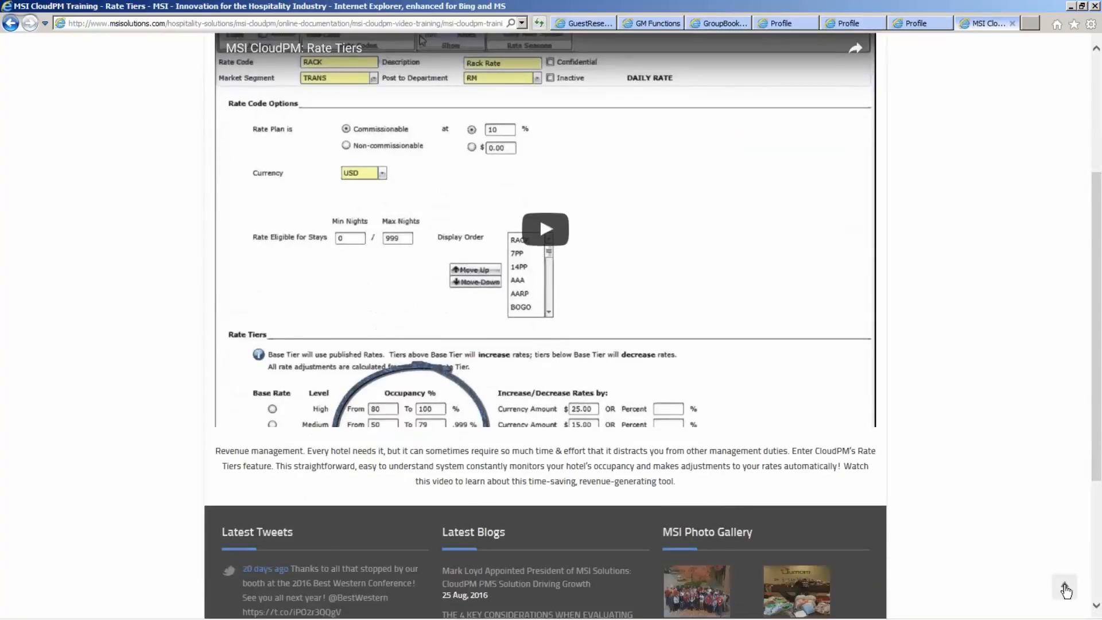
left_click(1097, 91)
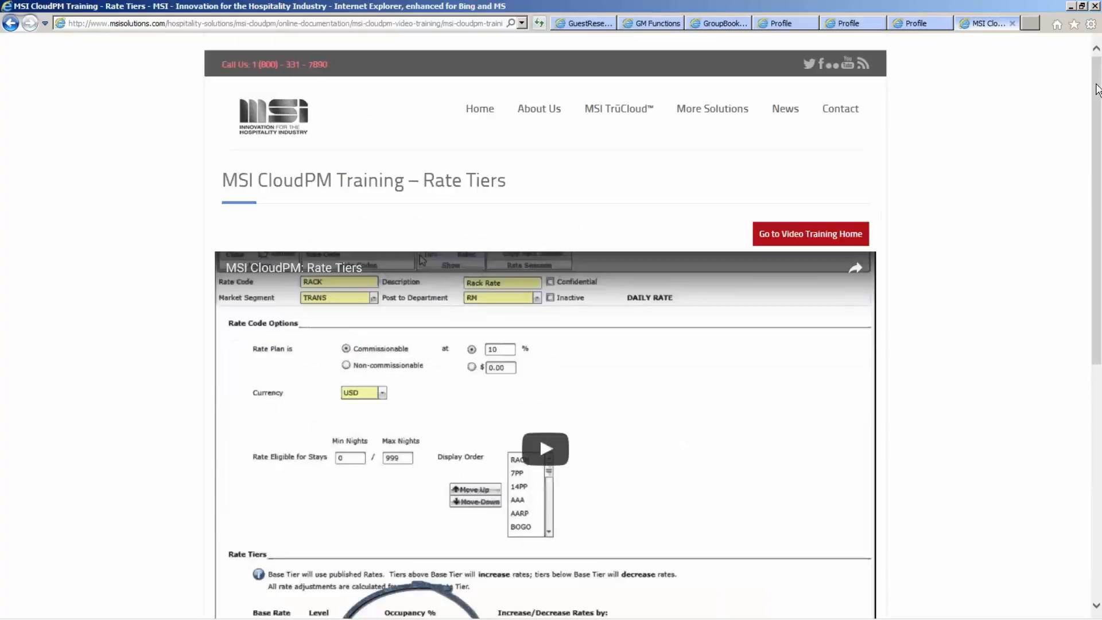
- Go to the Customer Support Portal through MSI Support Access, view its live chat form, and close the form
mouse_move(850, 115)
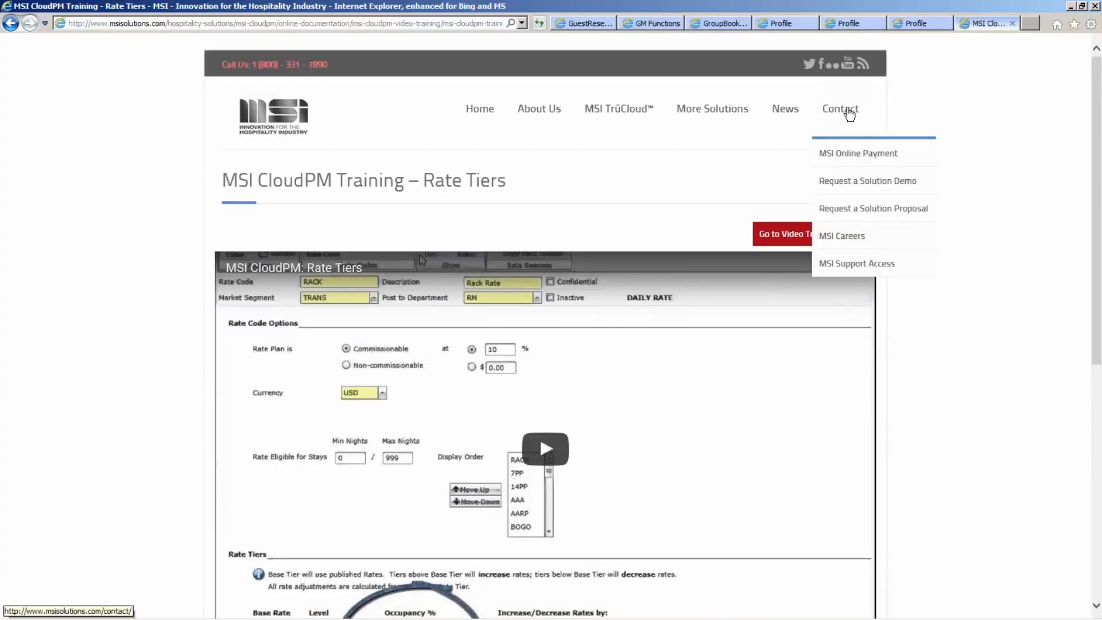
left_click(857, 265)
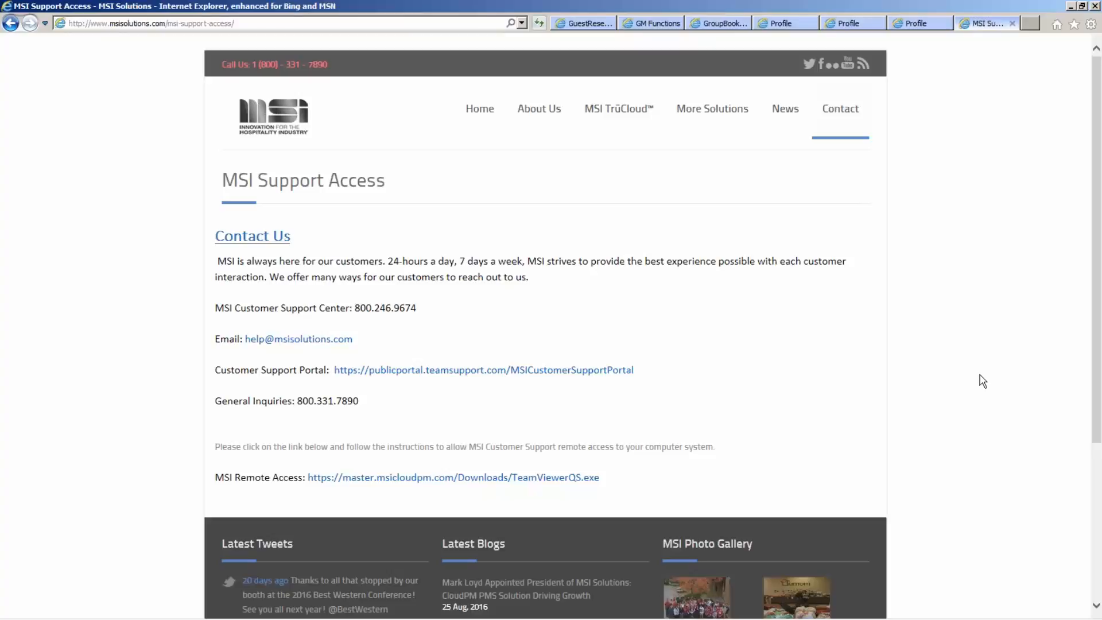
left_click(430, 375)
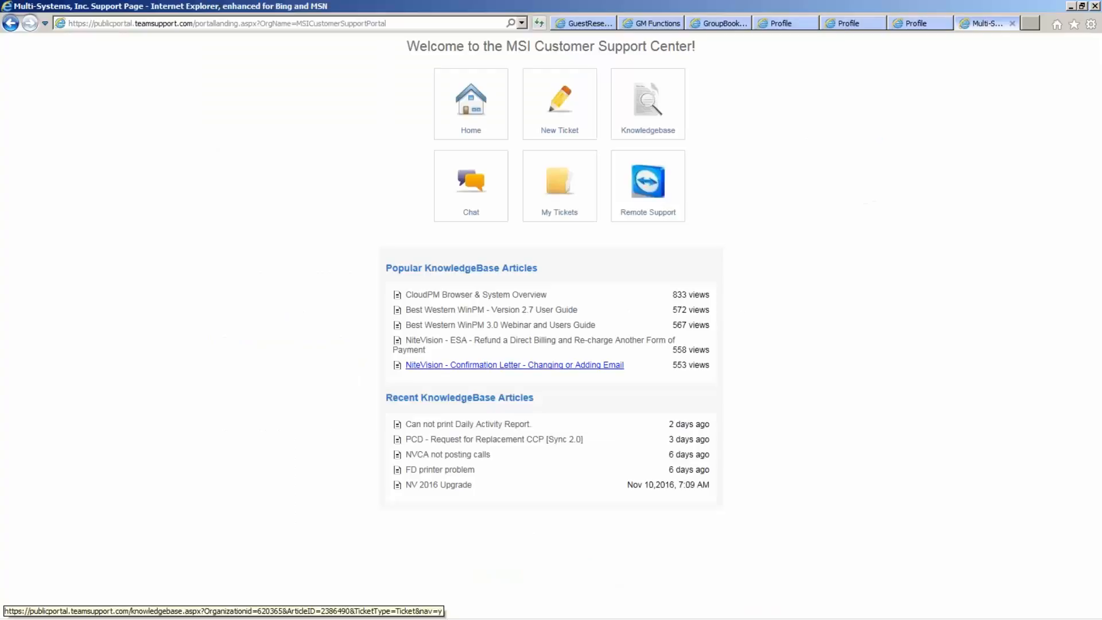
left_click(472, 198)
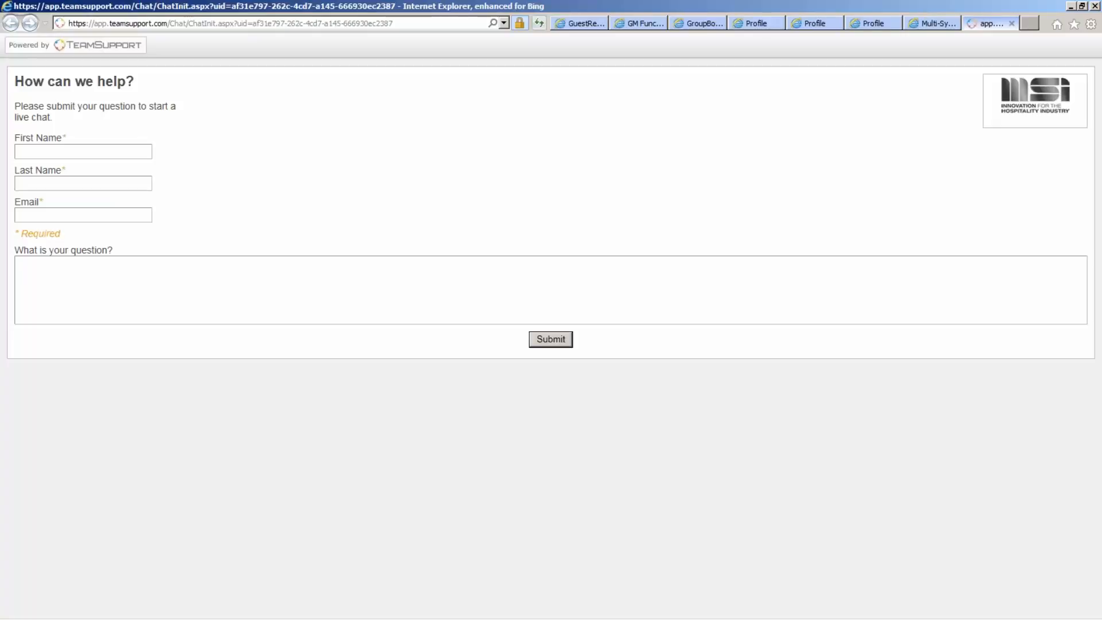
left_click(1011, 24)
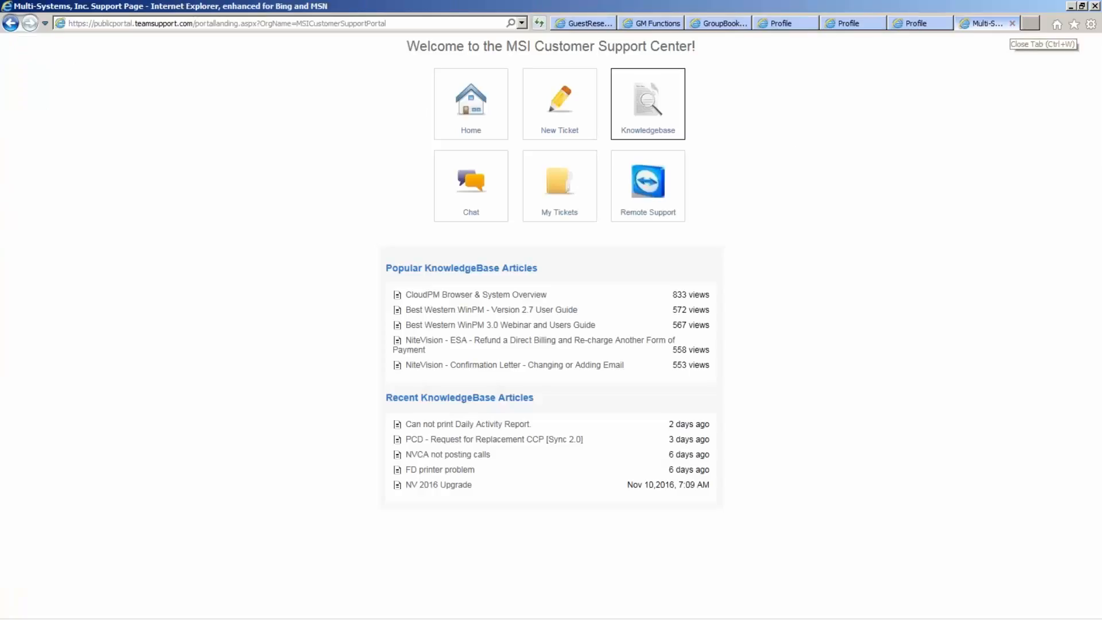
- Open the support portal's Knowledgebase and browse the CloudPM article categories
left_click(648, 104)
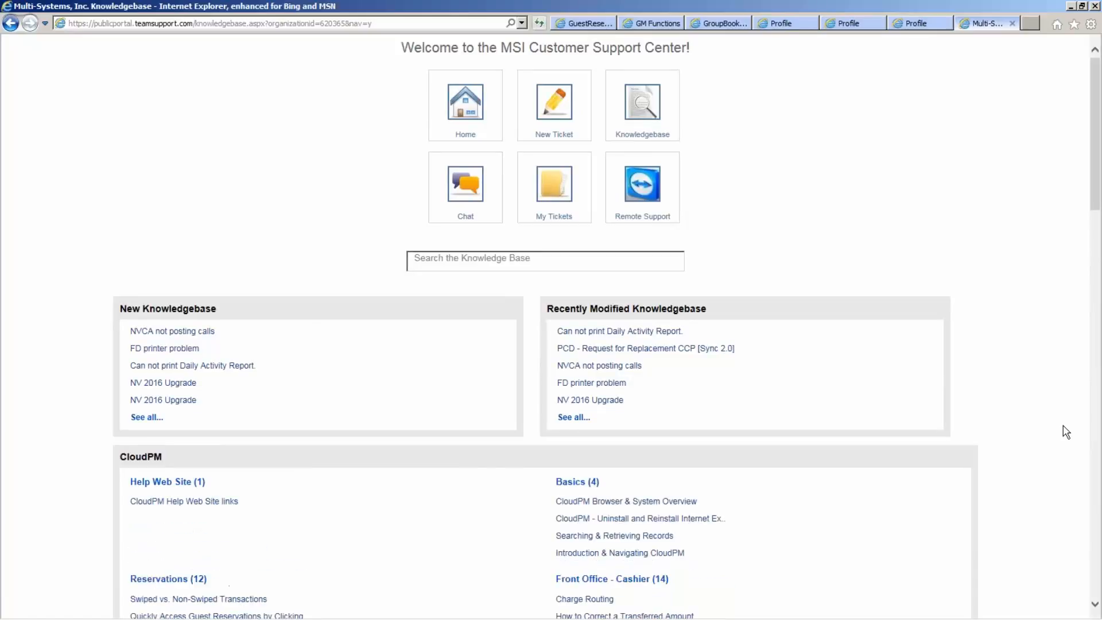
scroll(1066, 432, "down", 1)
scroll(1065, 432, "down", 4)
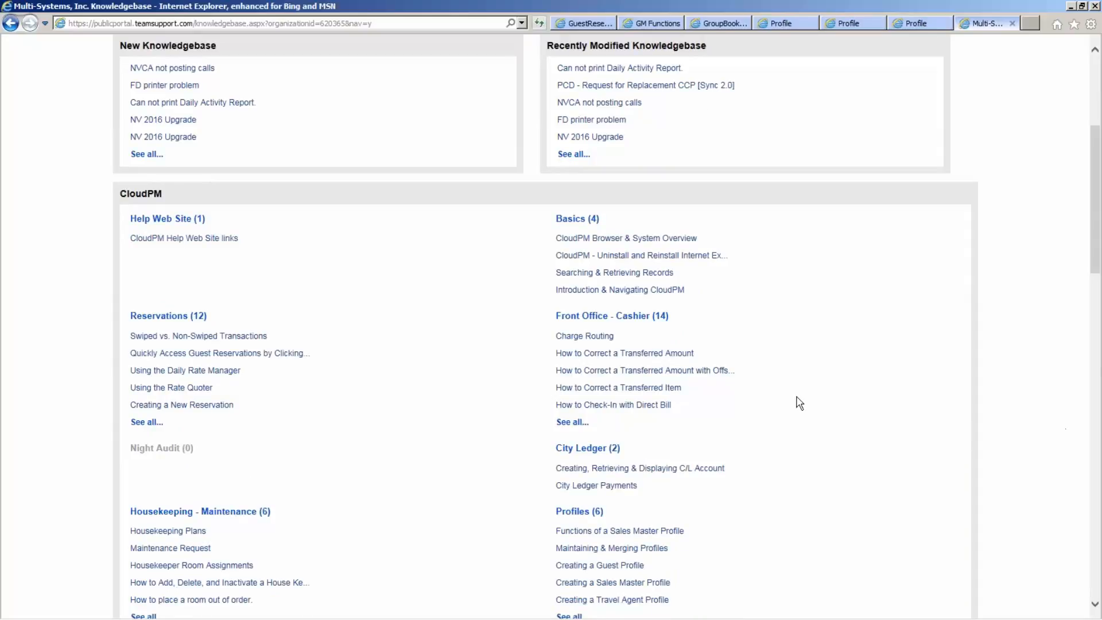
- Read the How to Correct a Transferred Amount article through its correction steps, then close the support portal to return to the corporate profile
left_click(647, 359)
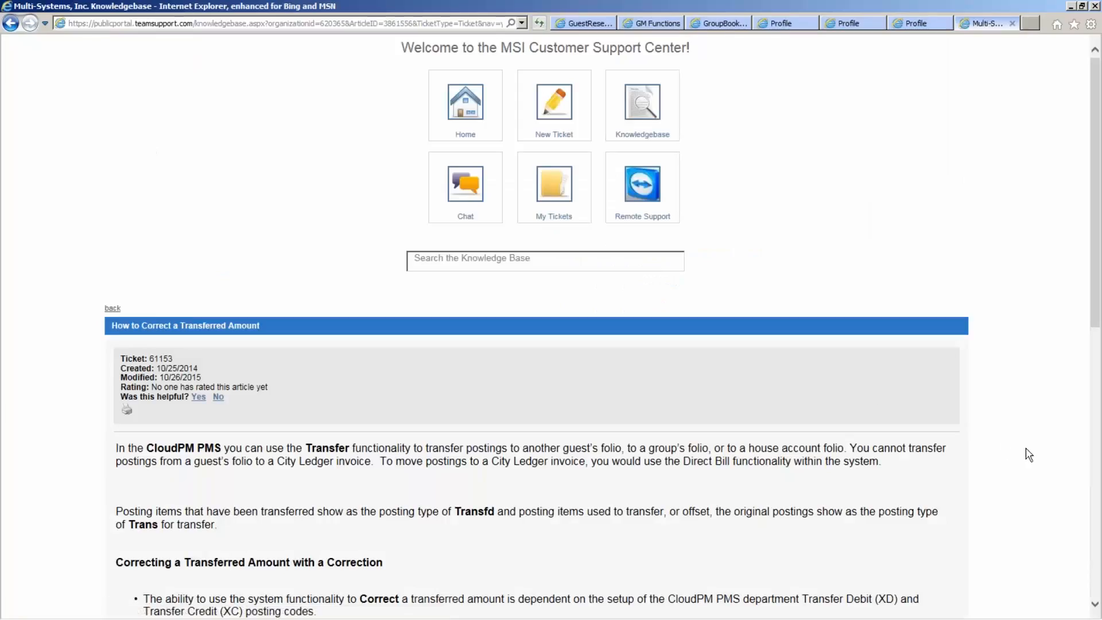
scroll(1029, 444, "down", 4)
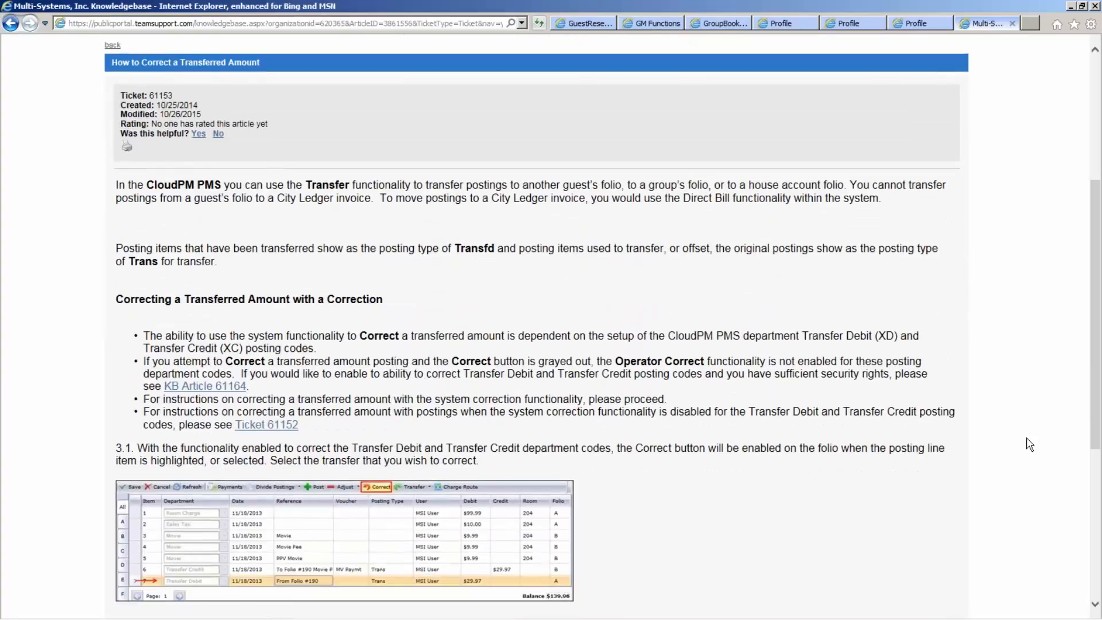
scroll(1029, 444, "down", 1)
scroll(1029, 444, "down", 1)
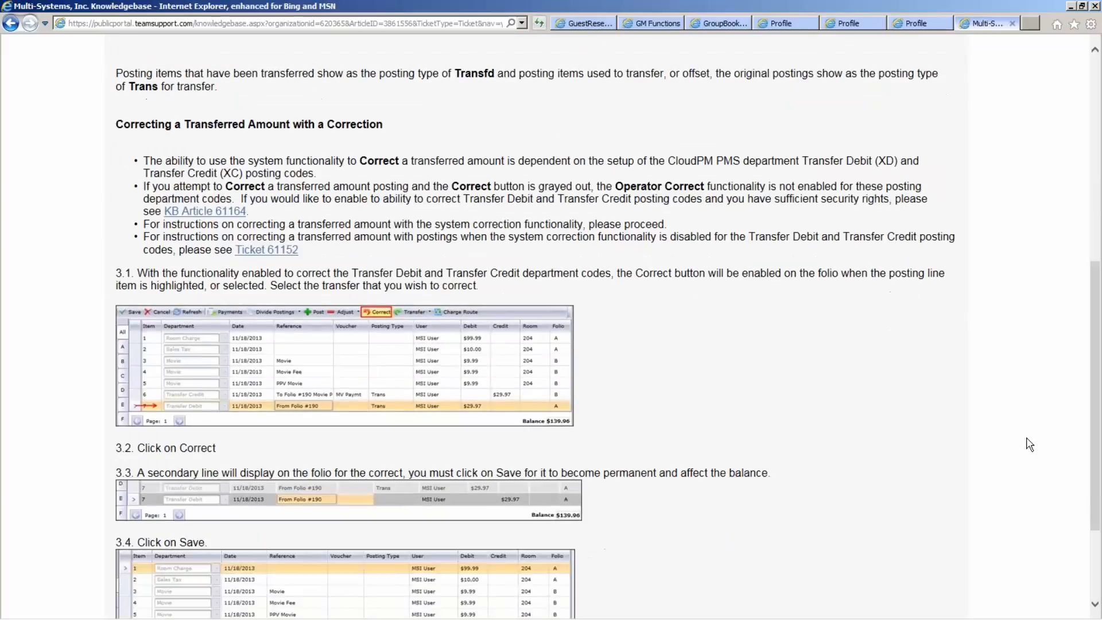
scroll(1029, 444, "down", 1)
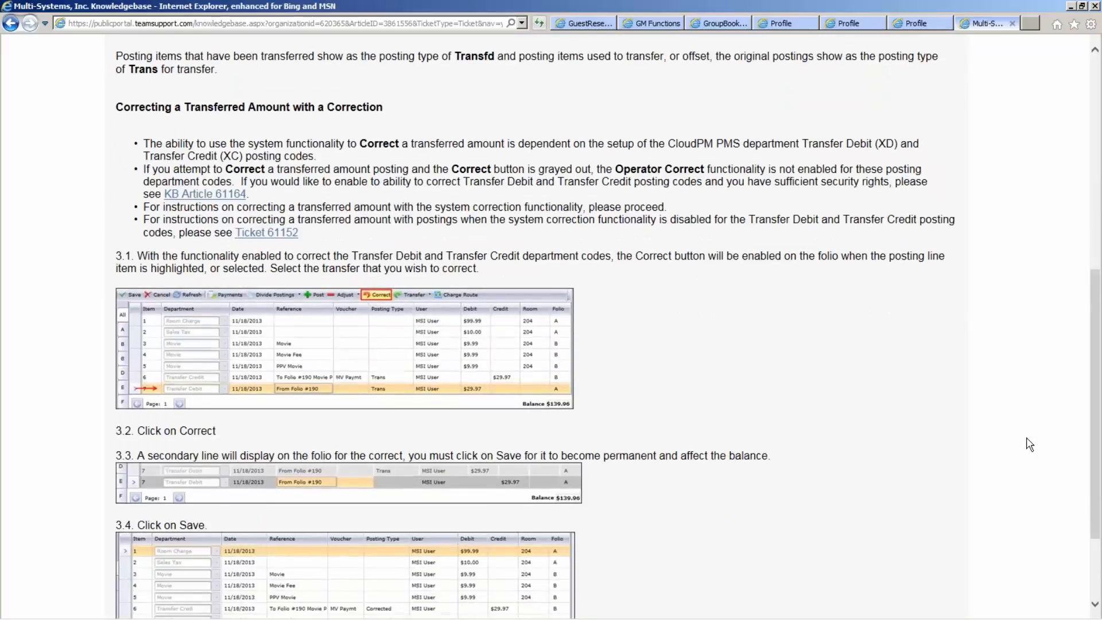
scroll(1029, 444, "down", 1)
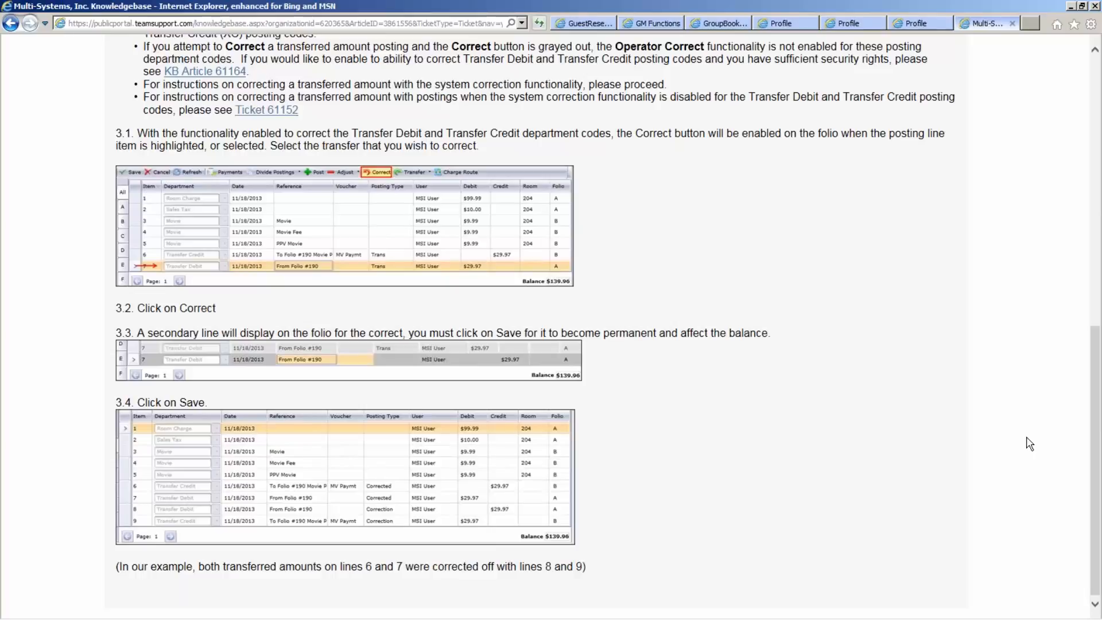
scroll(1029, 444, "up", 4)
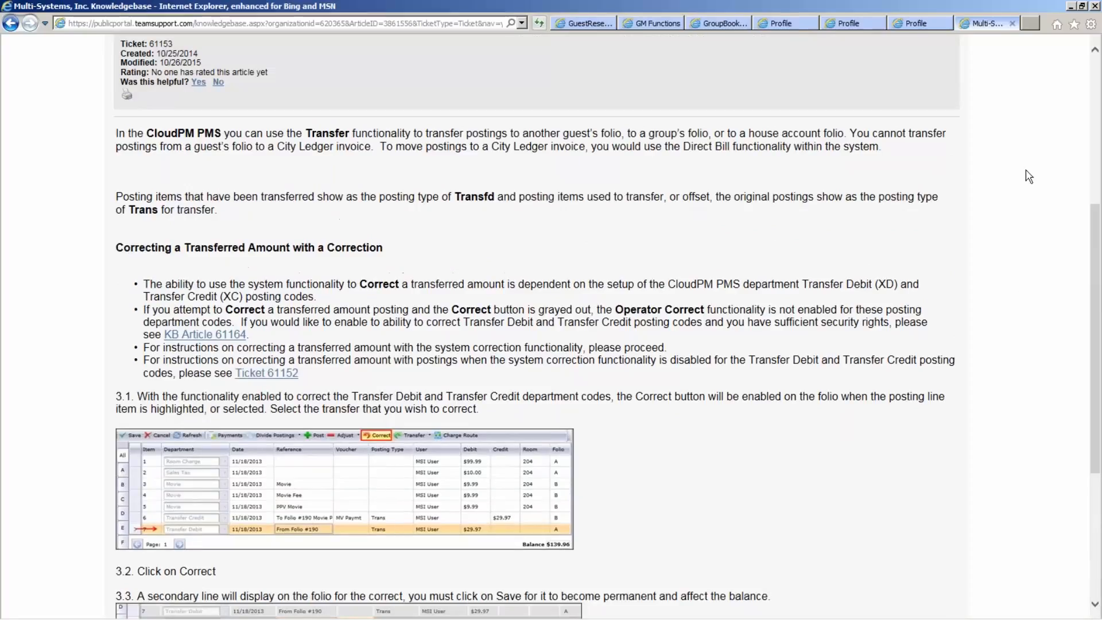
left_click(1013, 24)
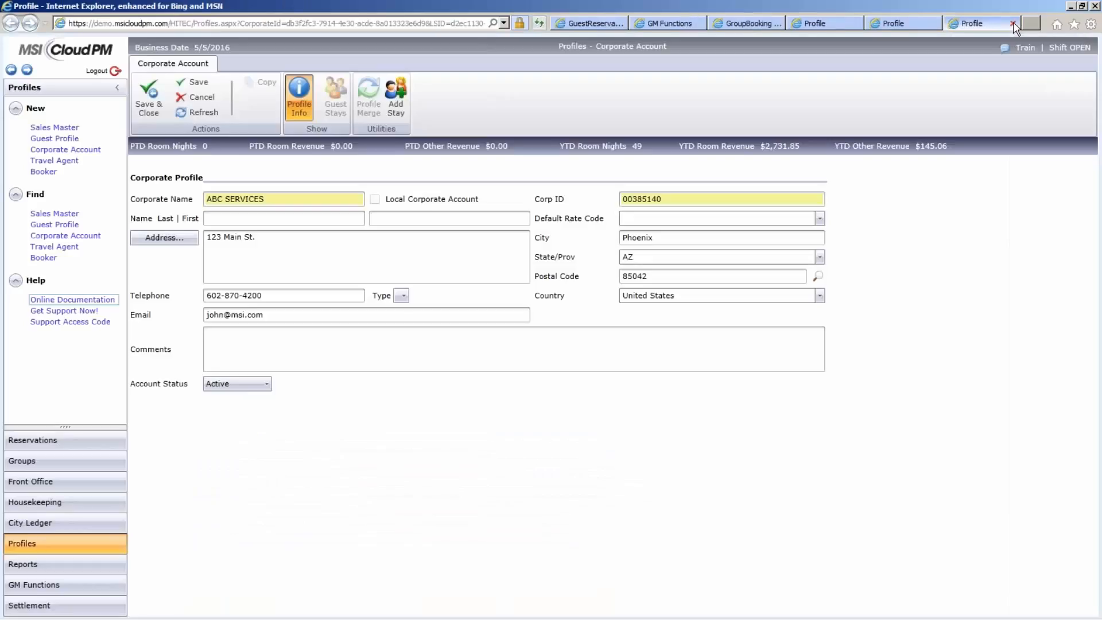